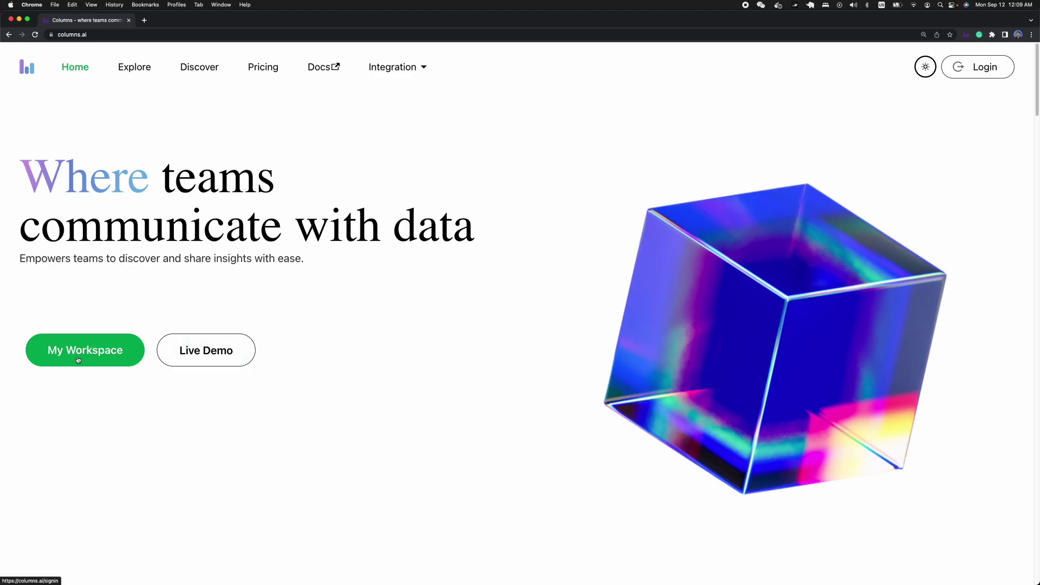
- Log in to Columns with your Google account to reach the Visual Stories workspace
click(979, 71)
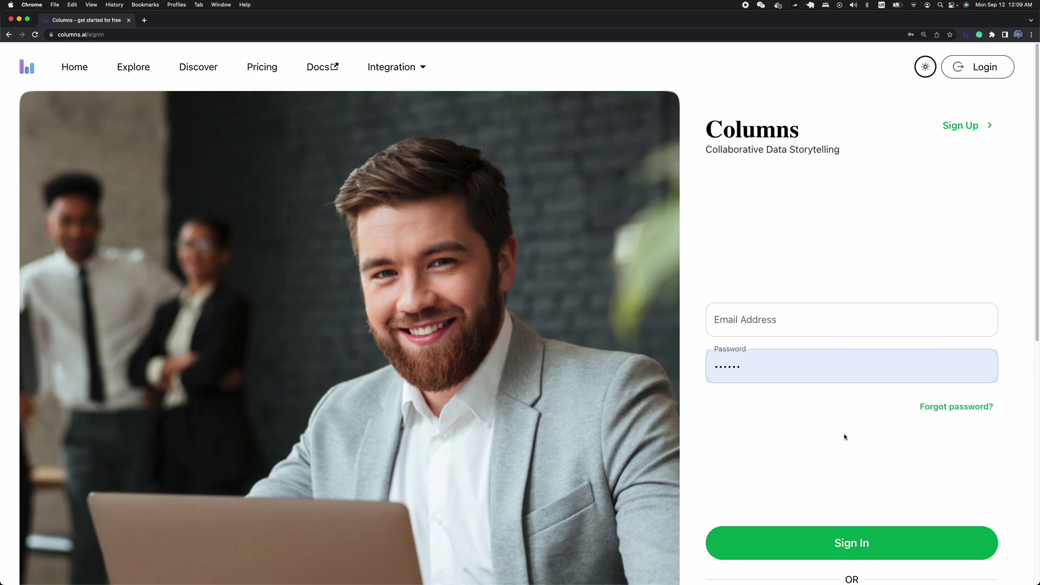
scroll(845, 437, down, 5)
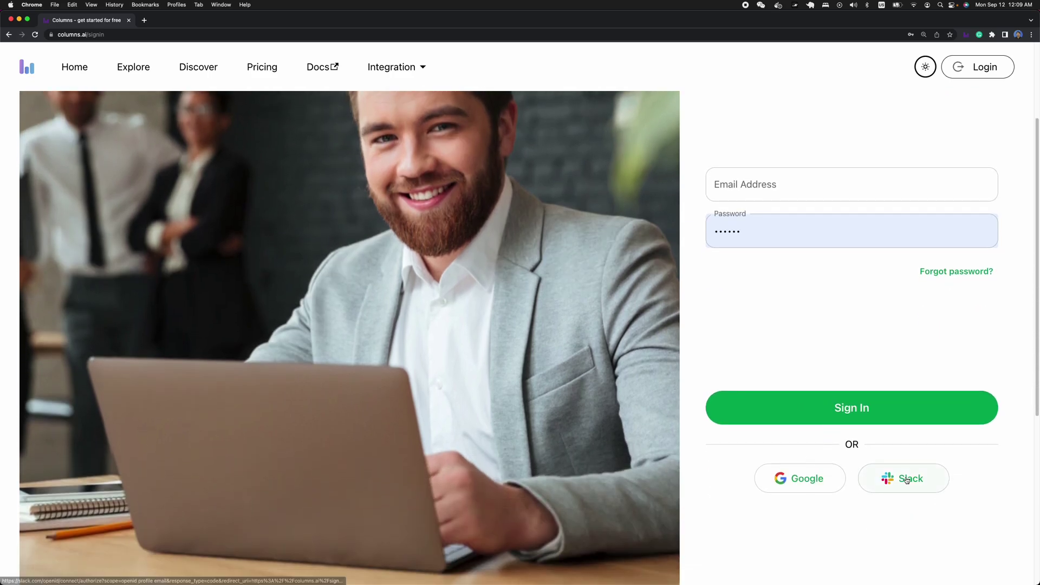
scroll(799, 270, up, 4)
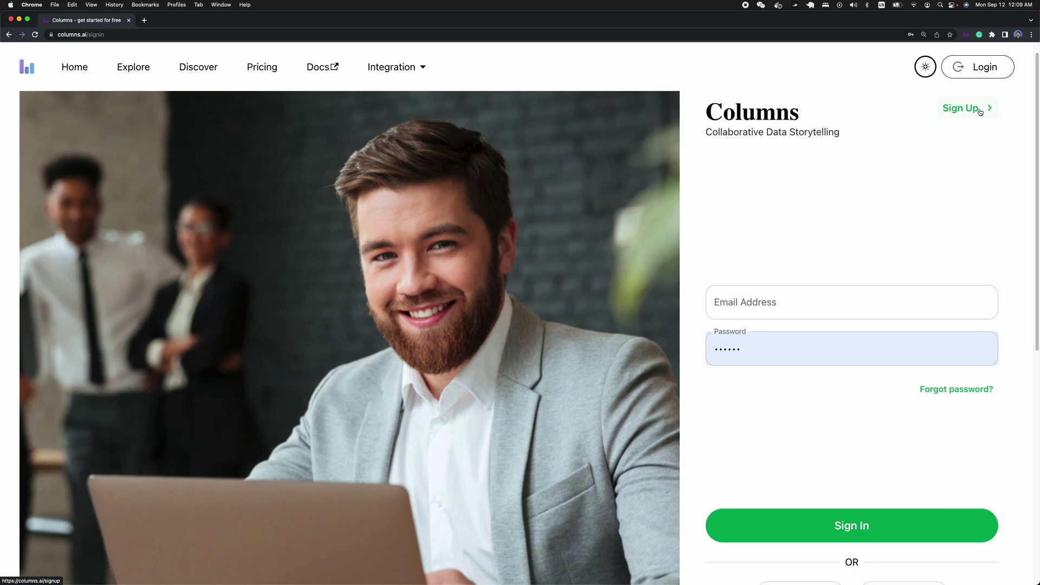
scroll(854, 344, down, 10)
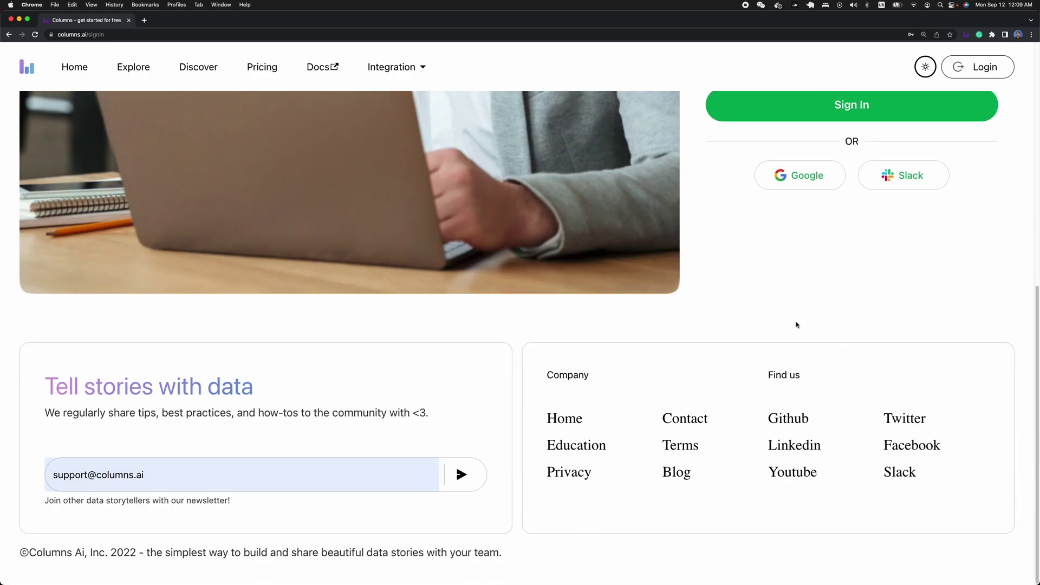
scroll(800, 314, up, 1)
click(802, 206)
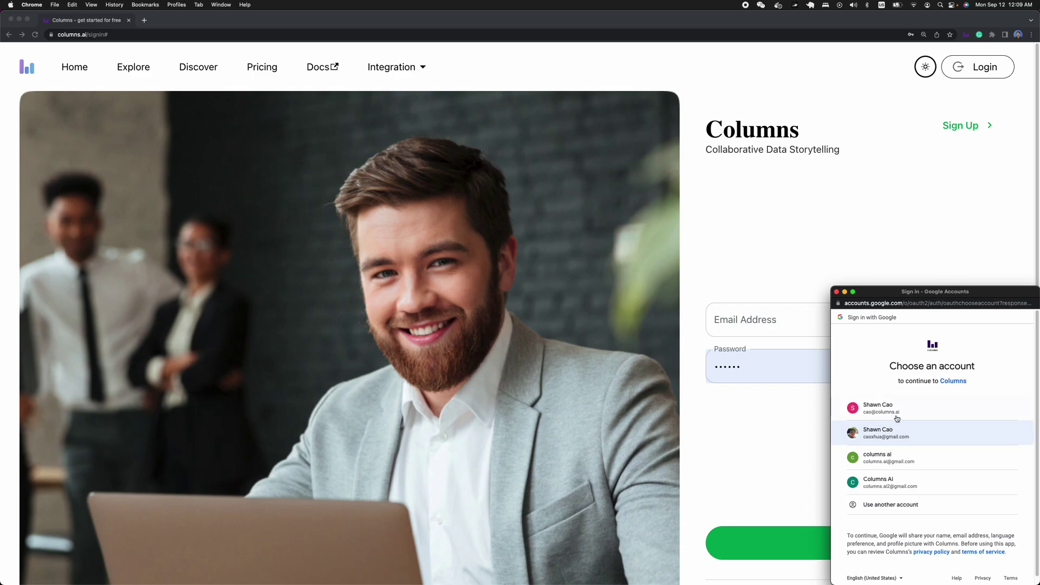
click(884, 410)
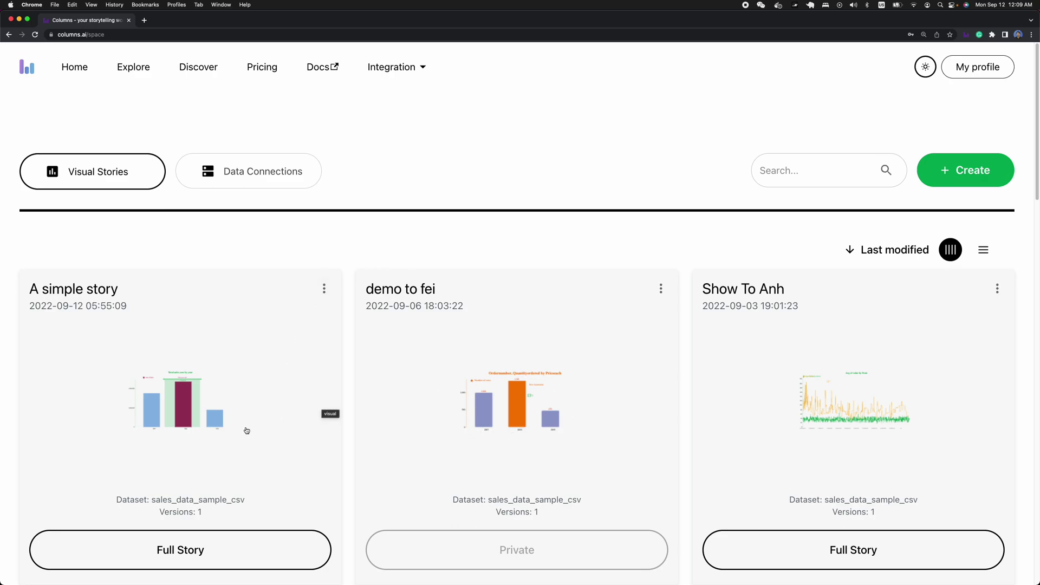
scroll(251, 426, down, 5)
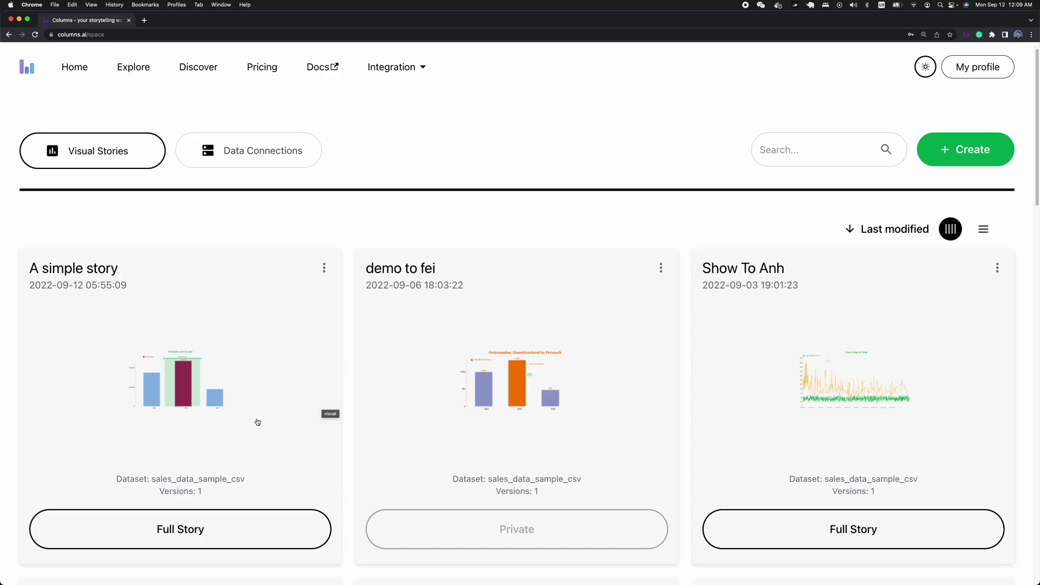
scroll(431, 385, up, 5)
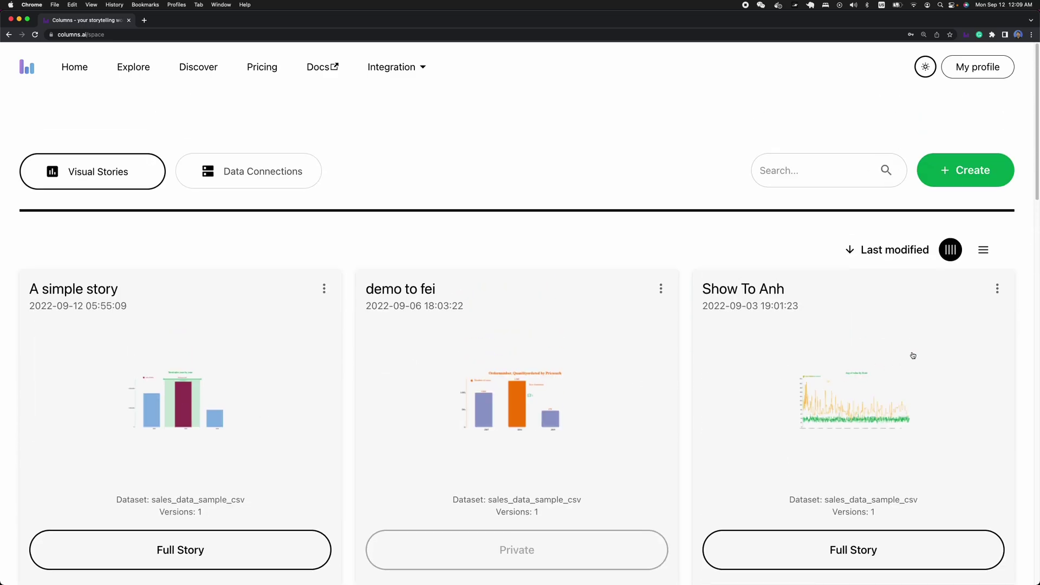
click(984, 250)
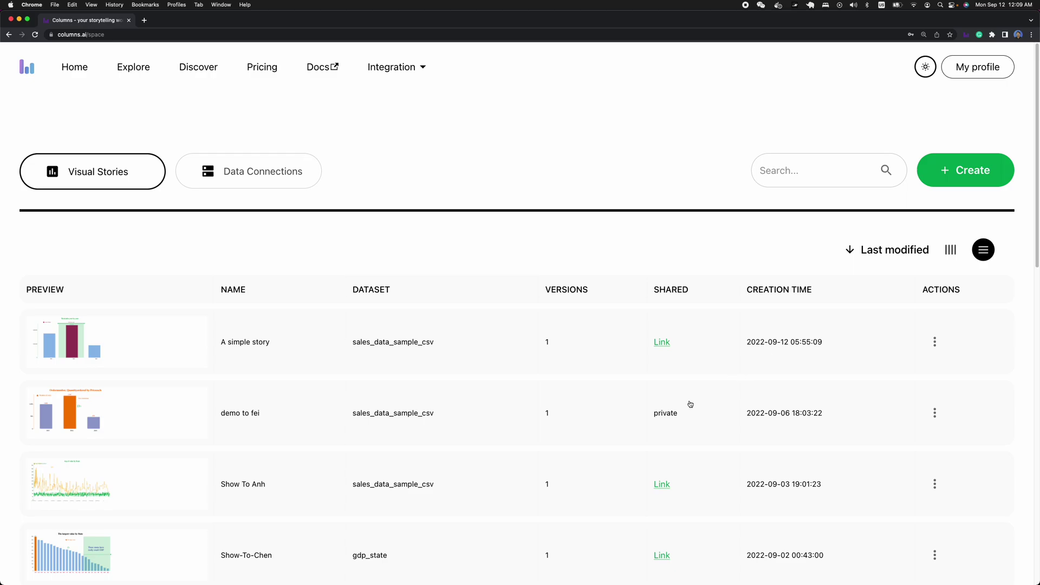
click(951, 250)
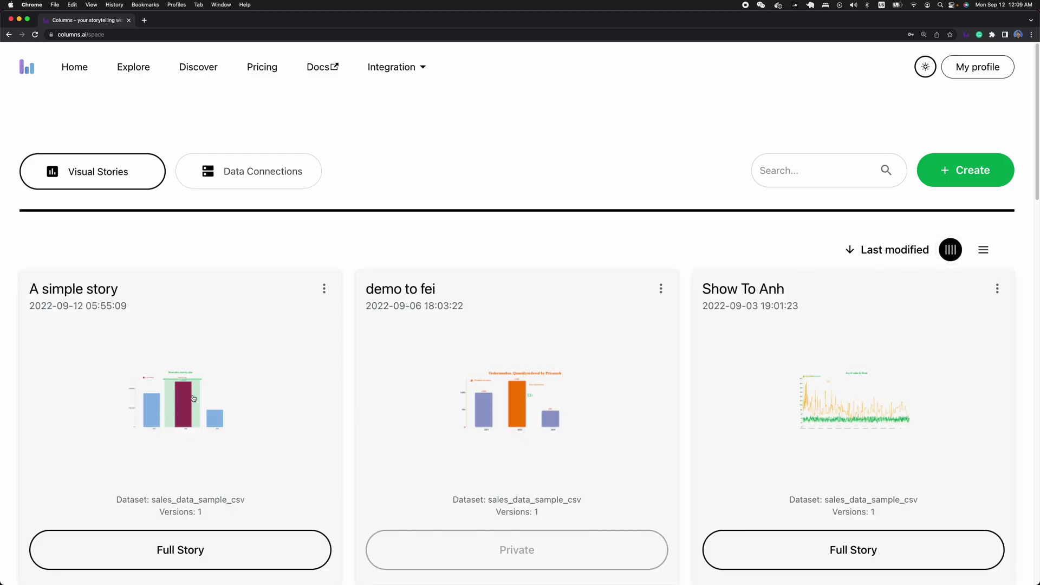
click(193, 399)
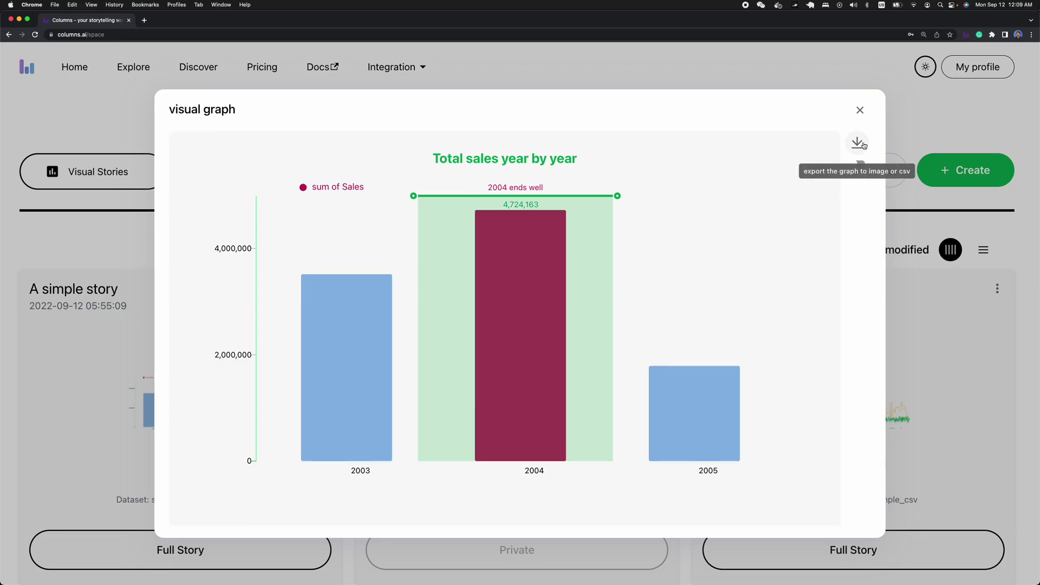
click(857, 143)
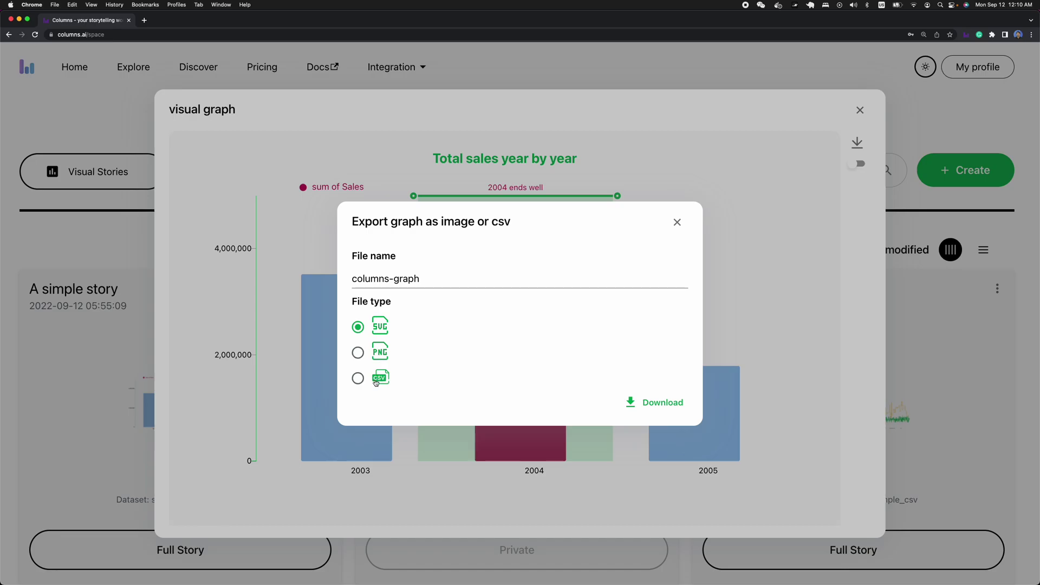
click(678, 222)
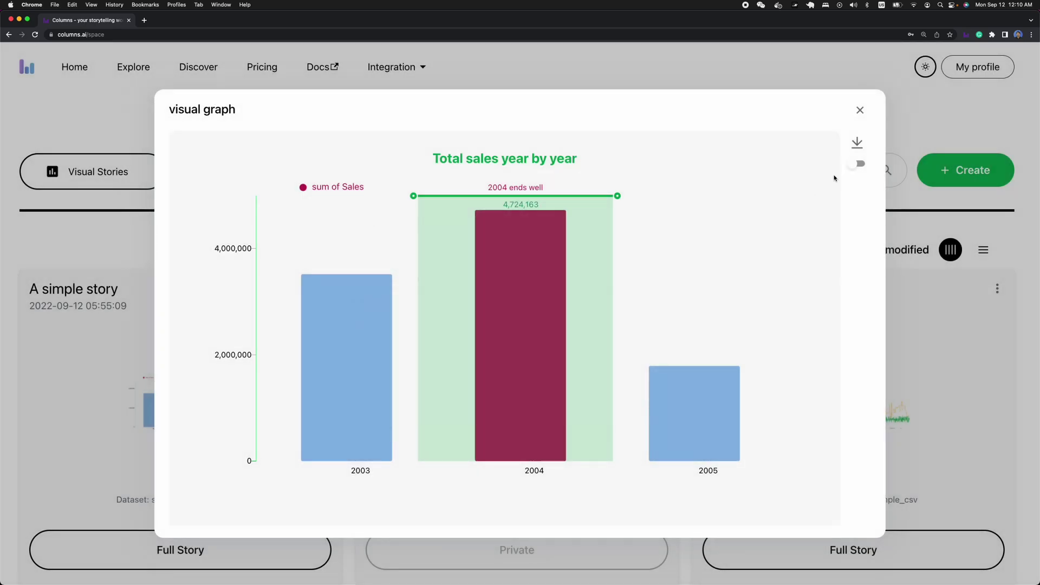
click(860, 164)
click(859, 164)
click(861, 111)
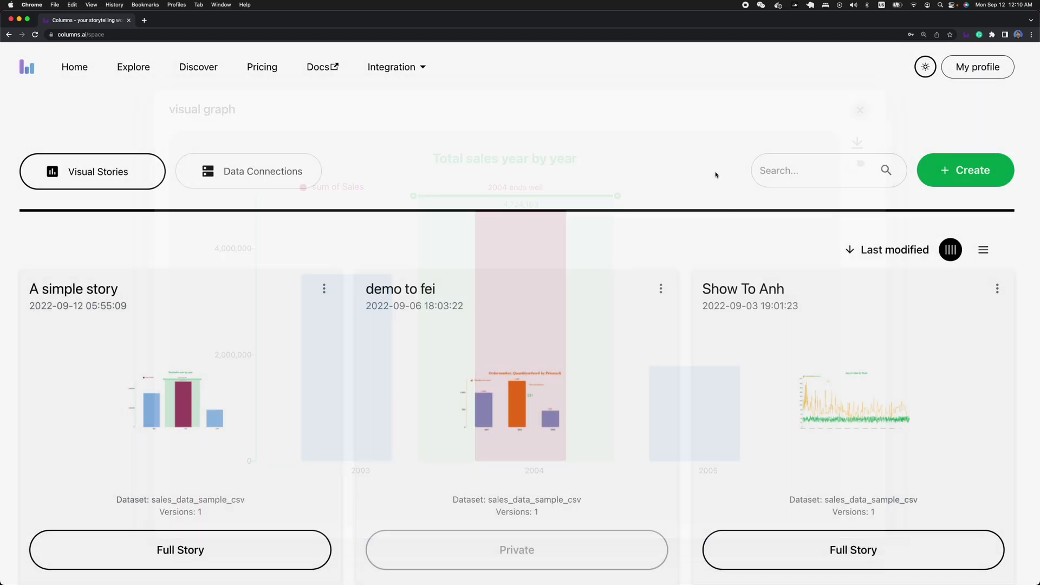
scroll(293, 379, down, 2)
scroll(287, 388, down, 1)
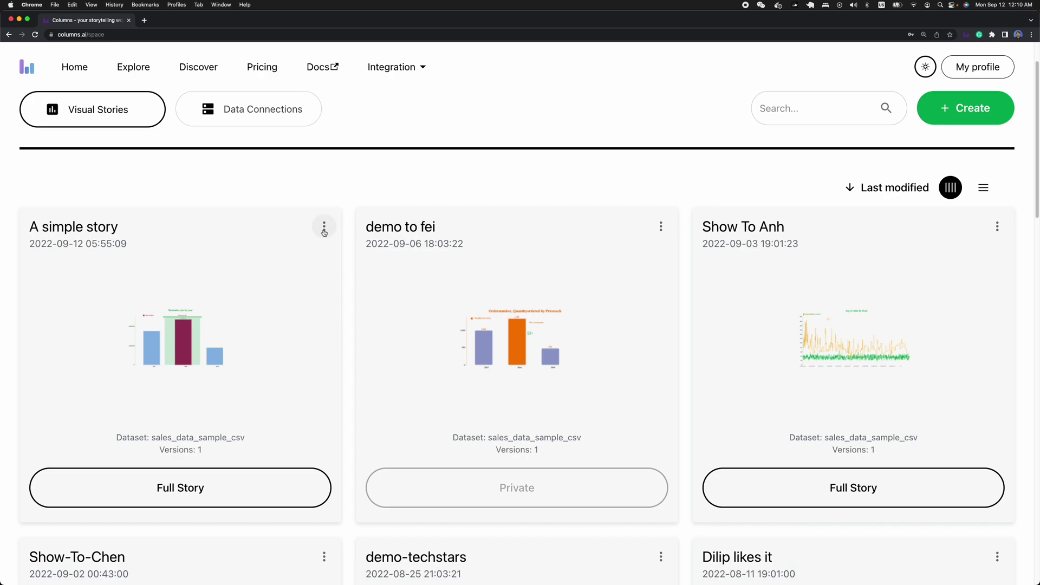
click(324, 228)
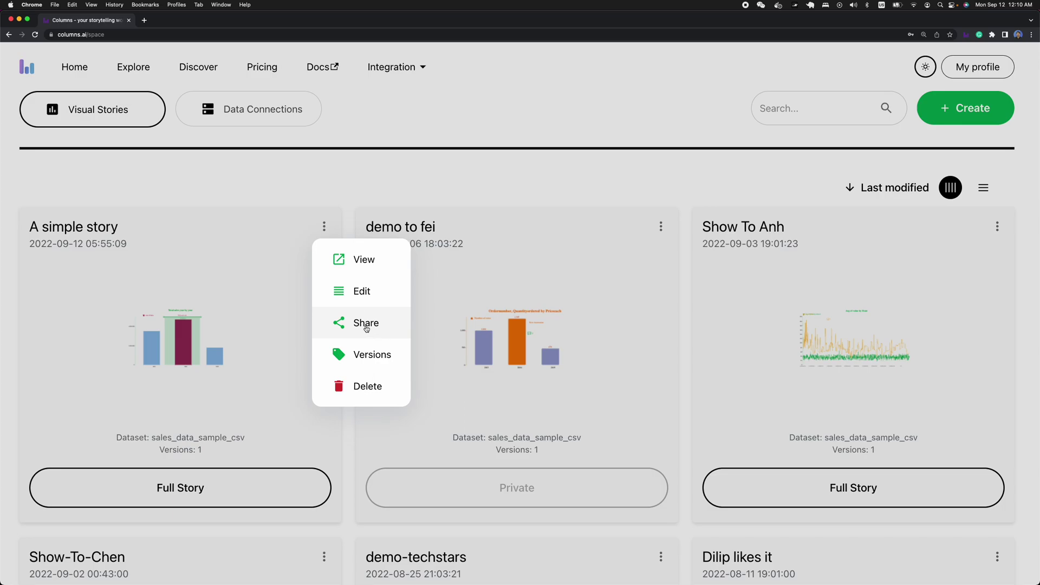
click(367, 325)
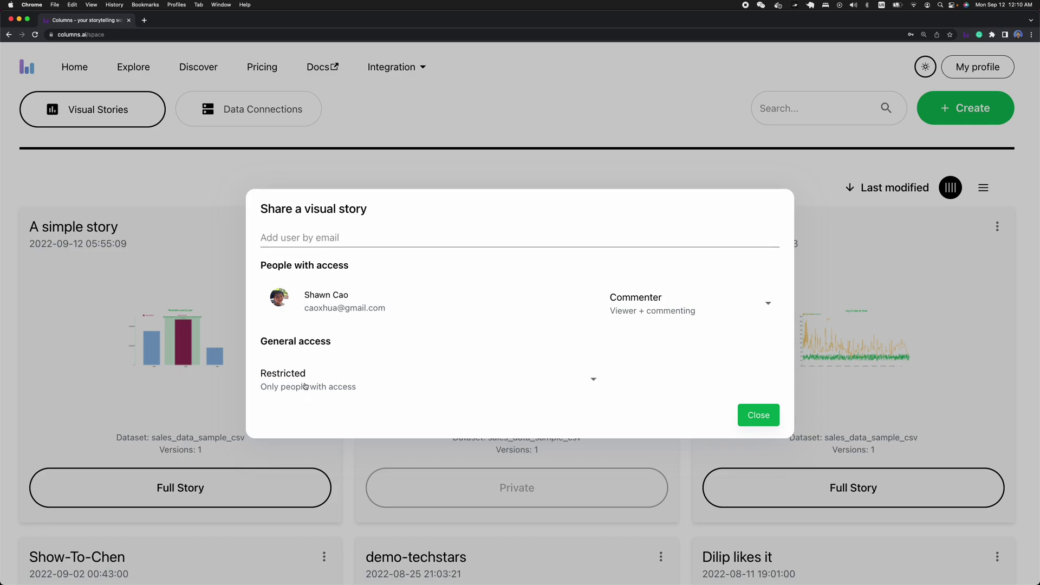
click(305, 386)
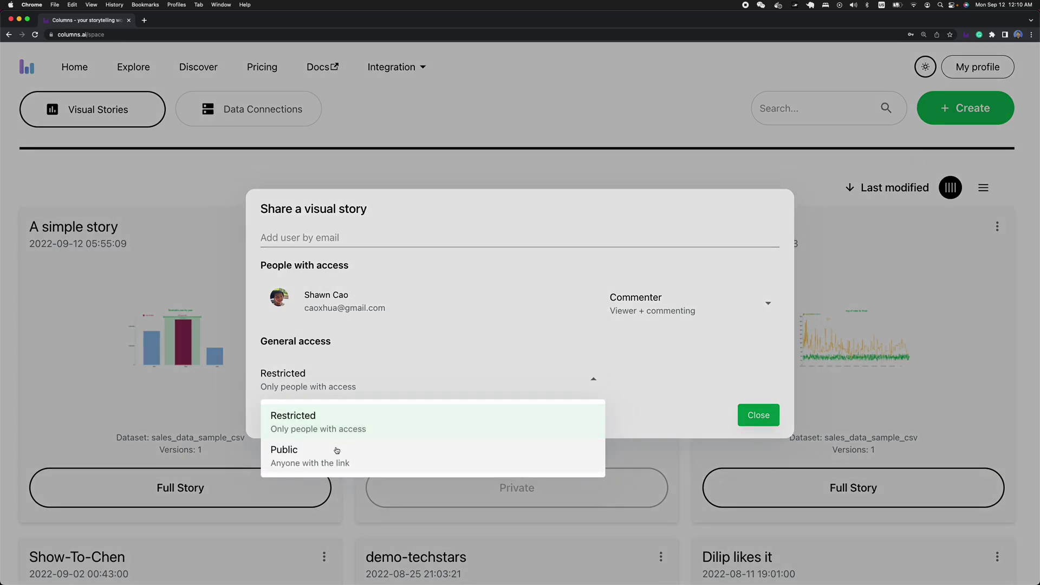
click(324, 325)
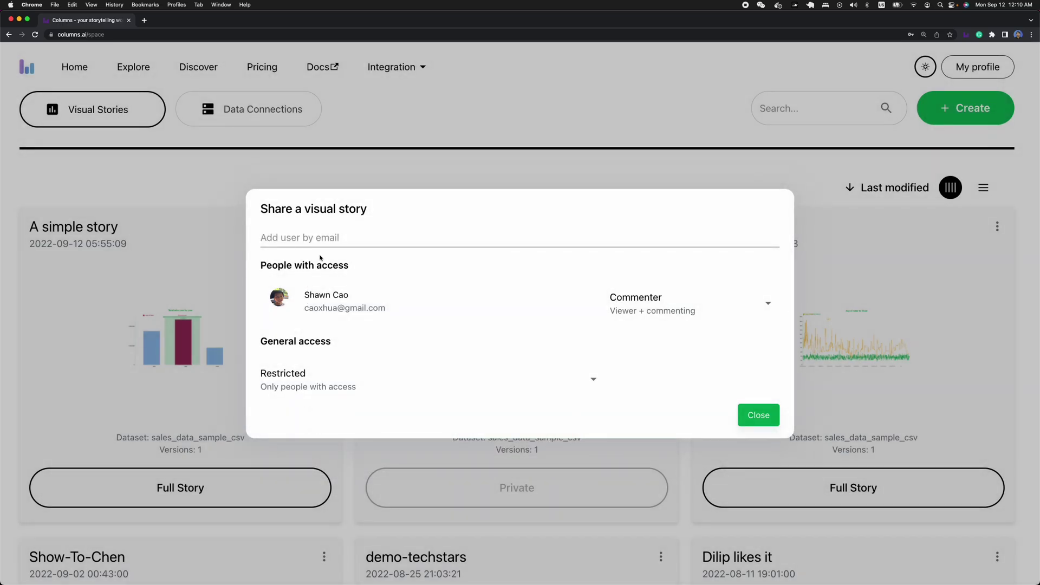
click(672, 311)
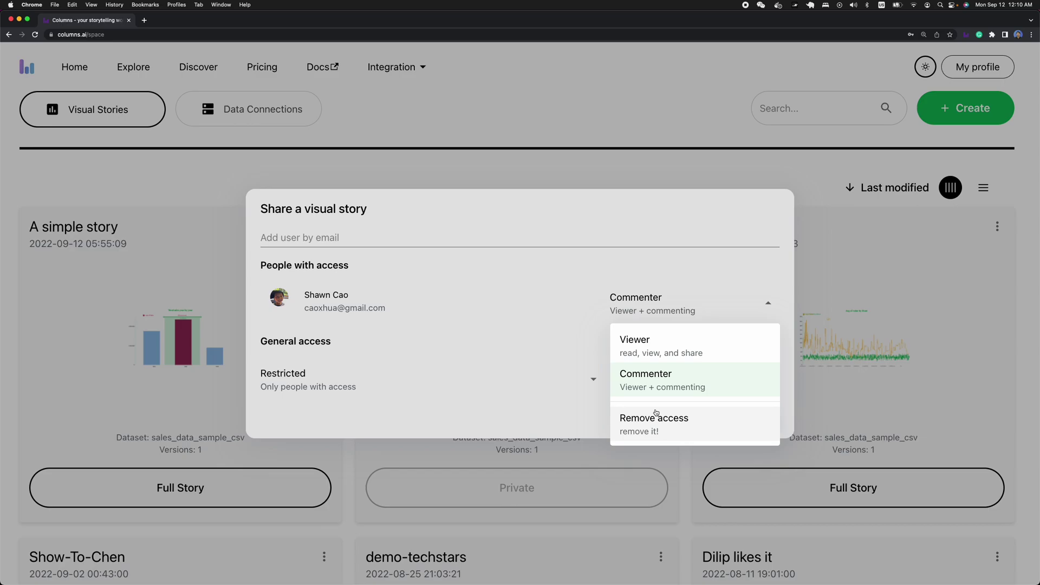
click(556, 340)
click(758, 415)
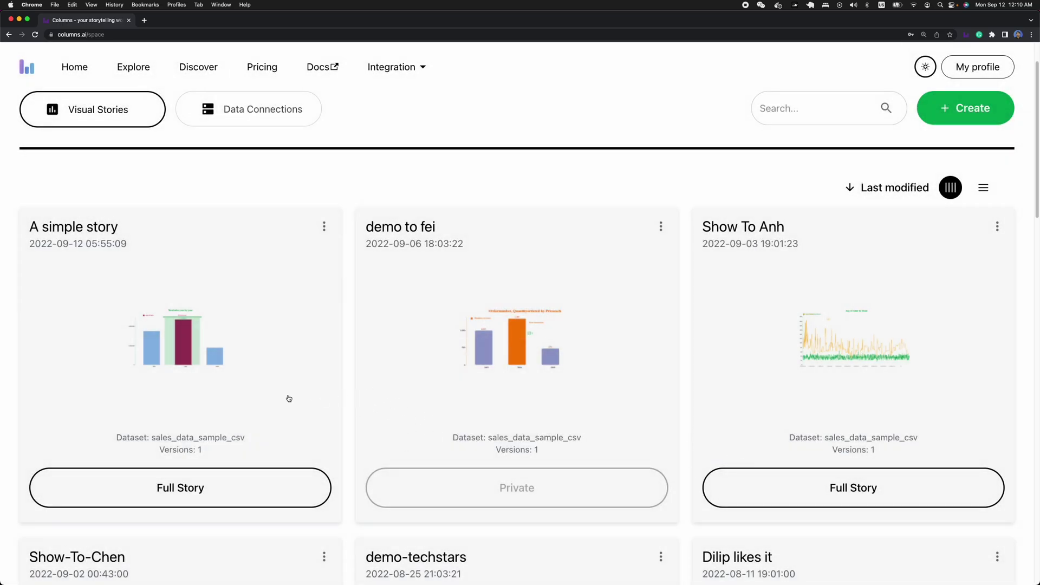
scroll(289, 398, up, 2)
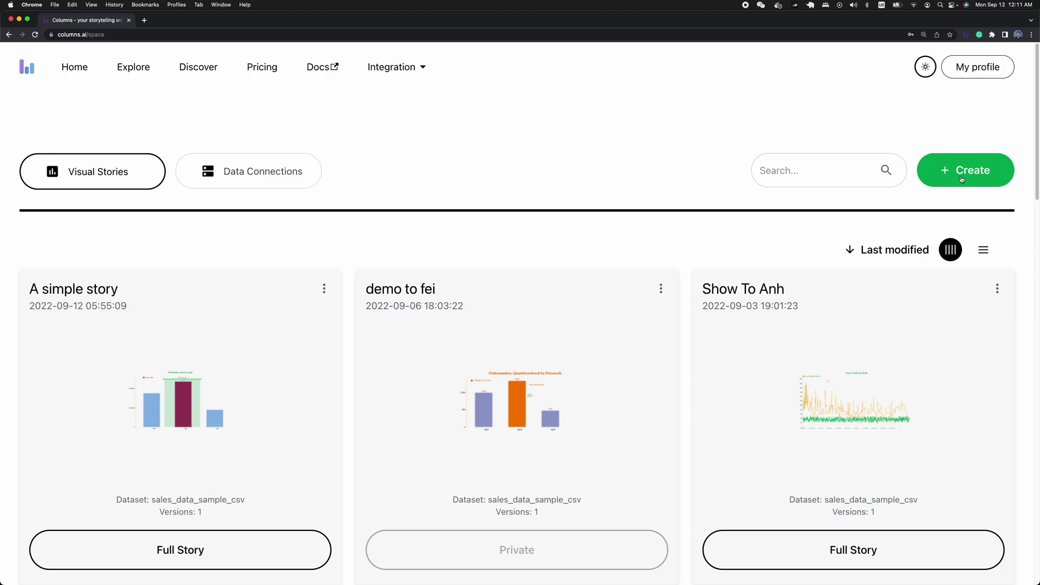
click(967, 178)
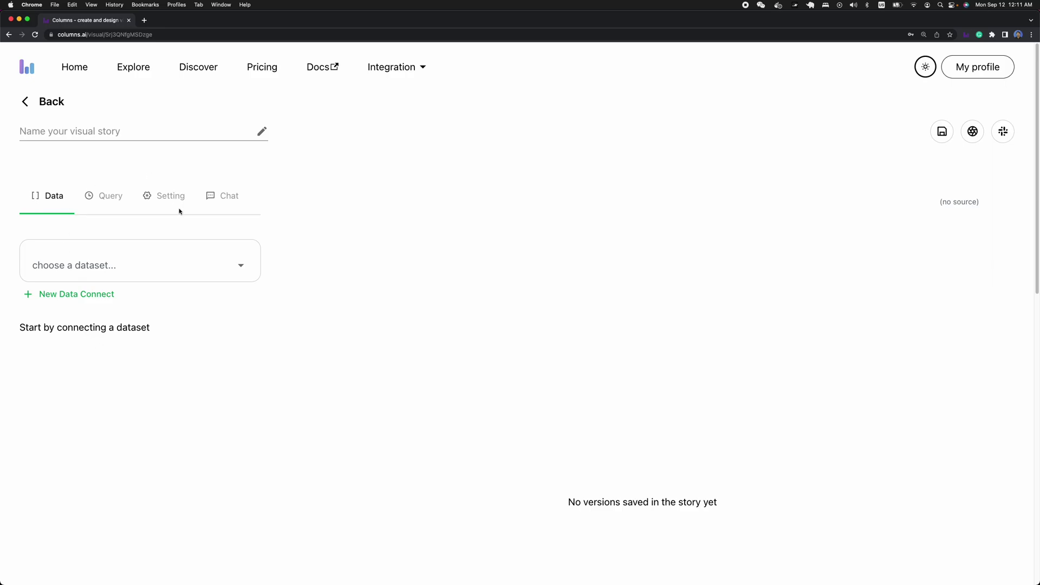
click(115, 268)
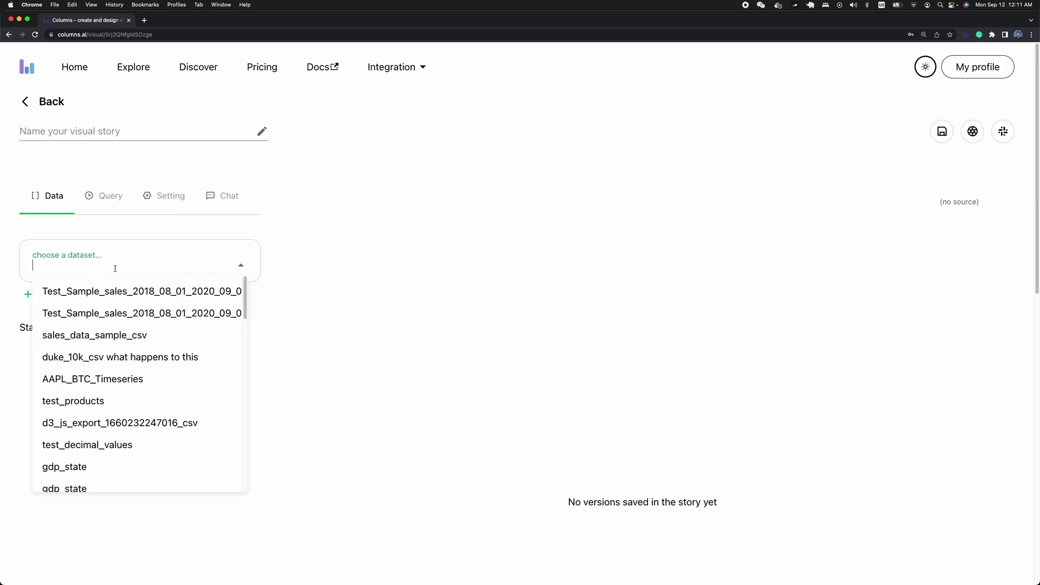
scroll(140, 343, down, 5)
scroll(140, 343, down, 10)
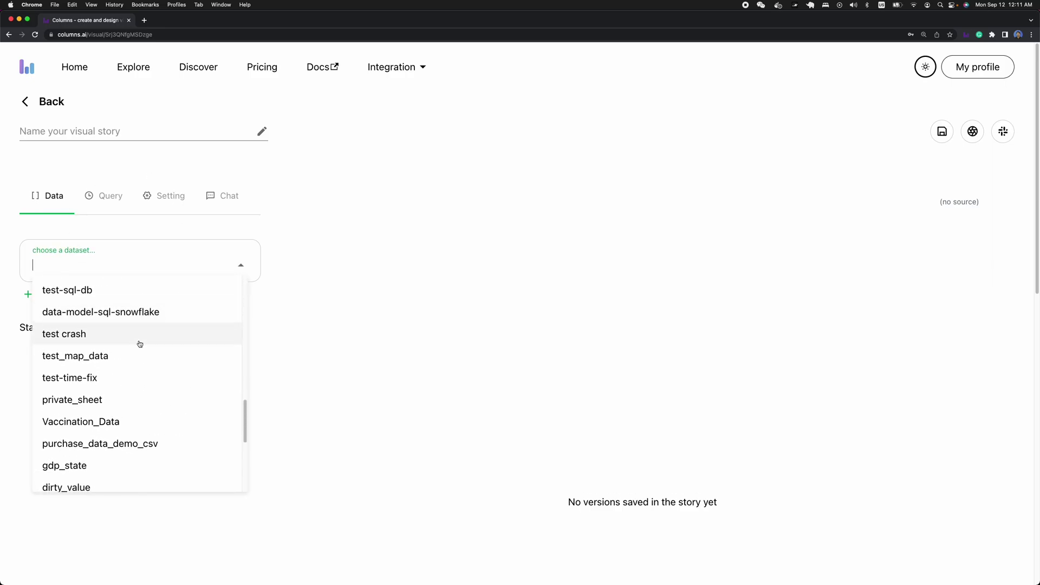
scroll(140, 342, up, 5)
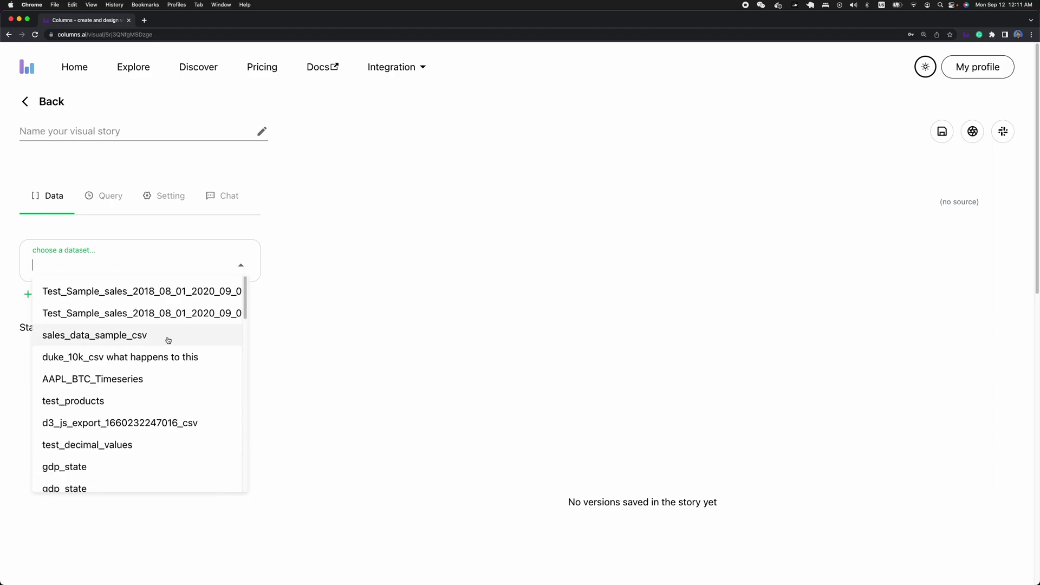
click(279, 325)
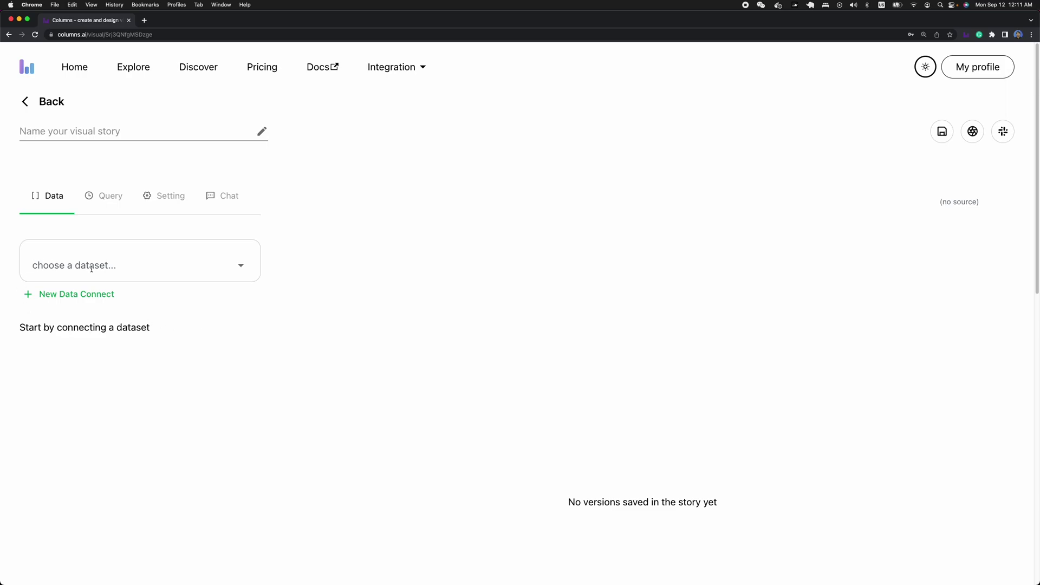
click(73, 297)
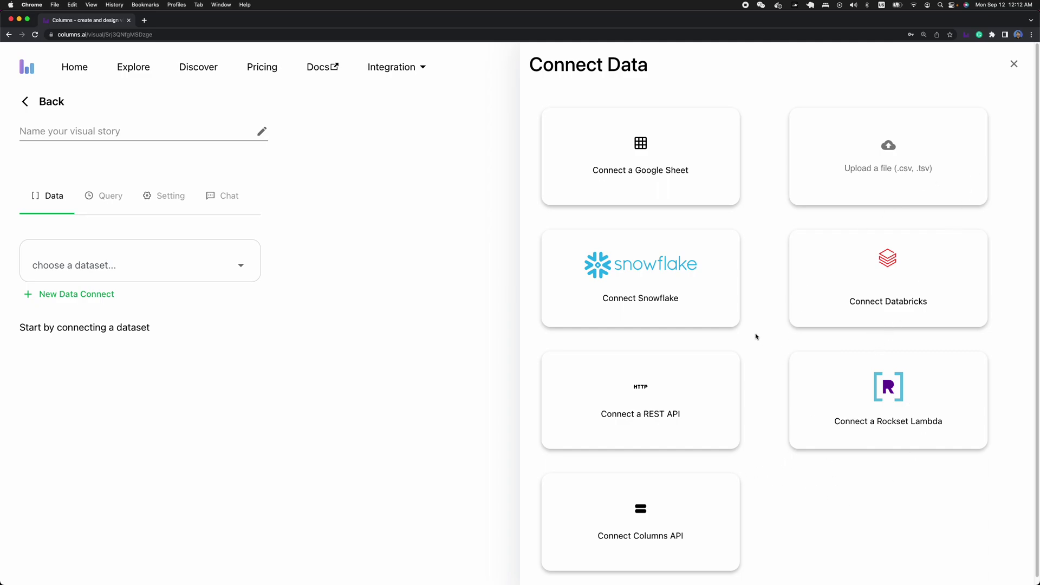
click(1014, 64)
click(120, 273)
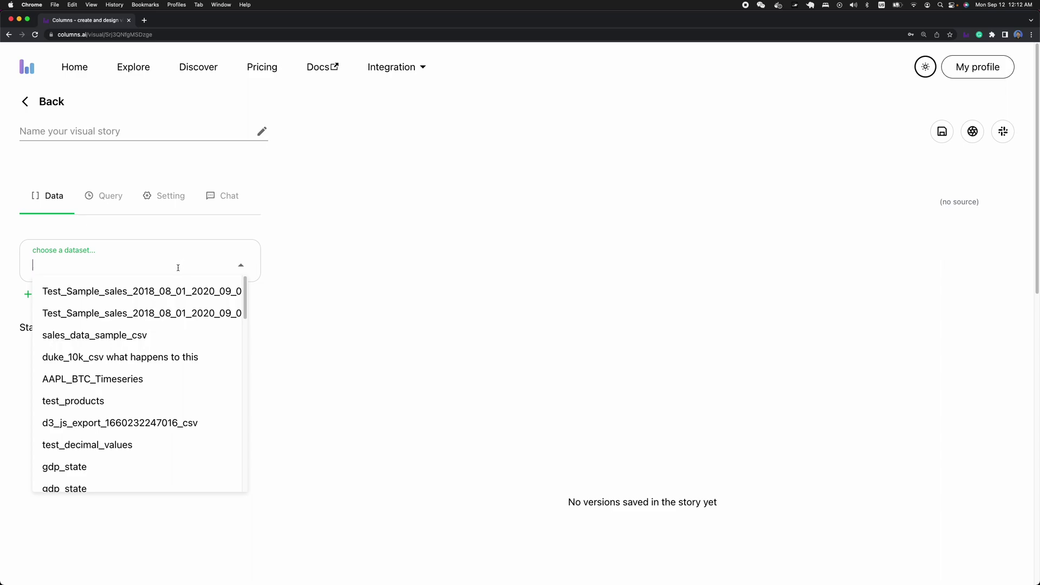
- Connect the Company-Value-By-Andres dataset, producing a Year, Market cap by Company scatter chart
scroll(178, 268, down, 1)
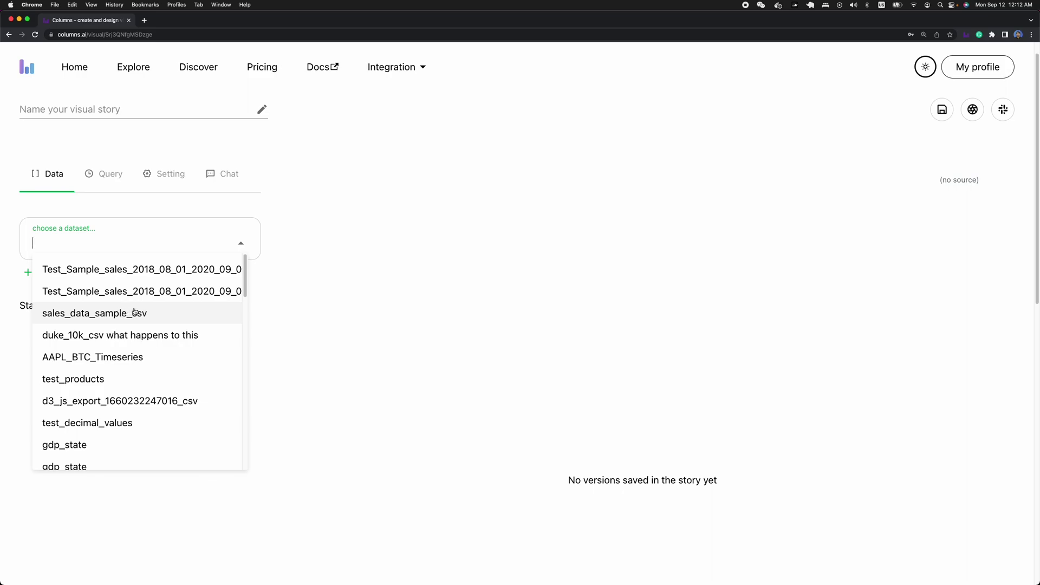
scroll(134, 313, down, 2)
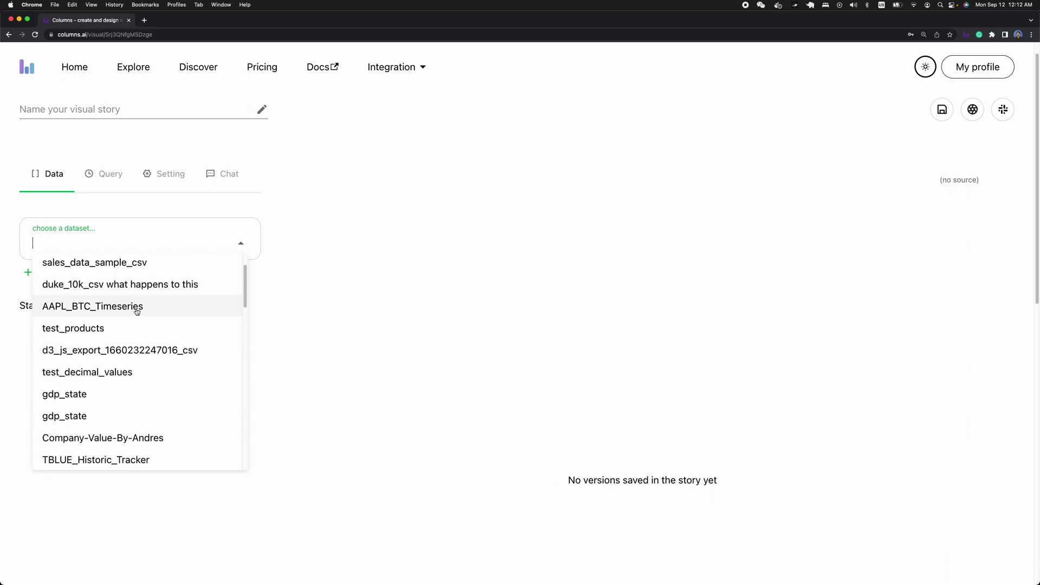
scroll(138, 317, down, 1)
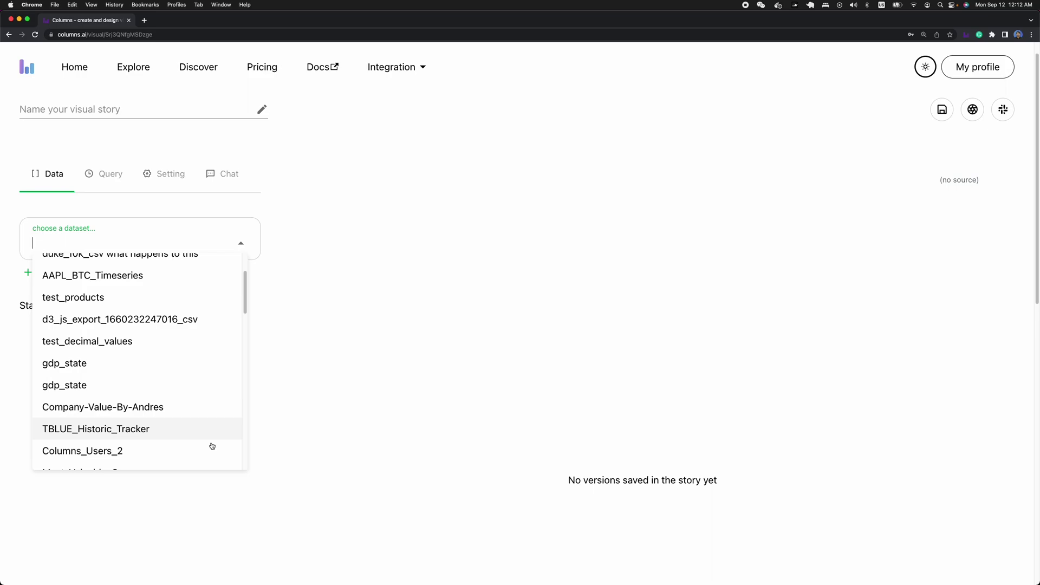
click(93, 407)
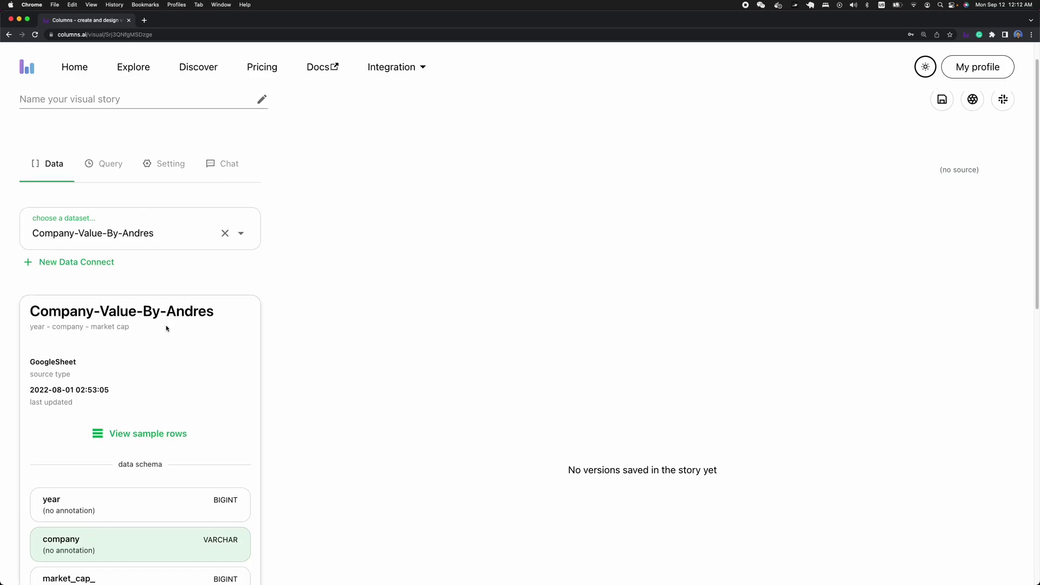
scroll(168, 328, down, 2)
scroll(168, 329, down, 8)
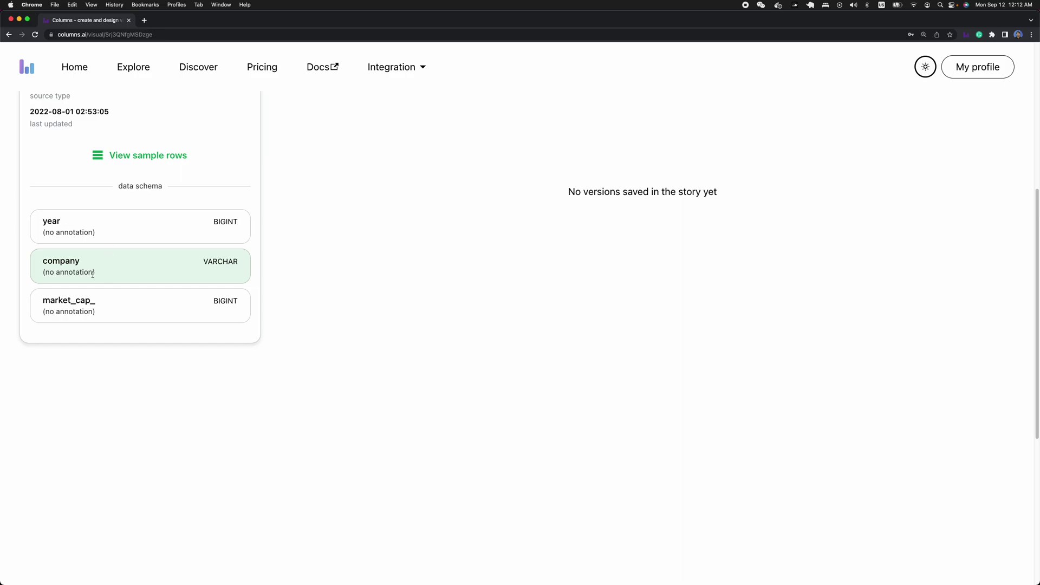
scroll(99, 318, down, 8)
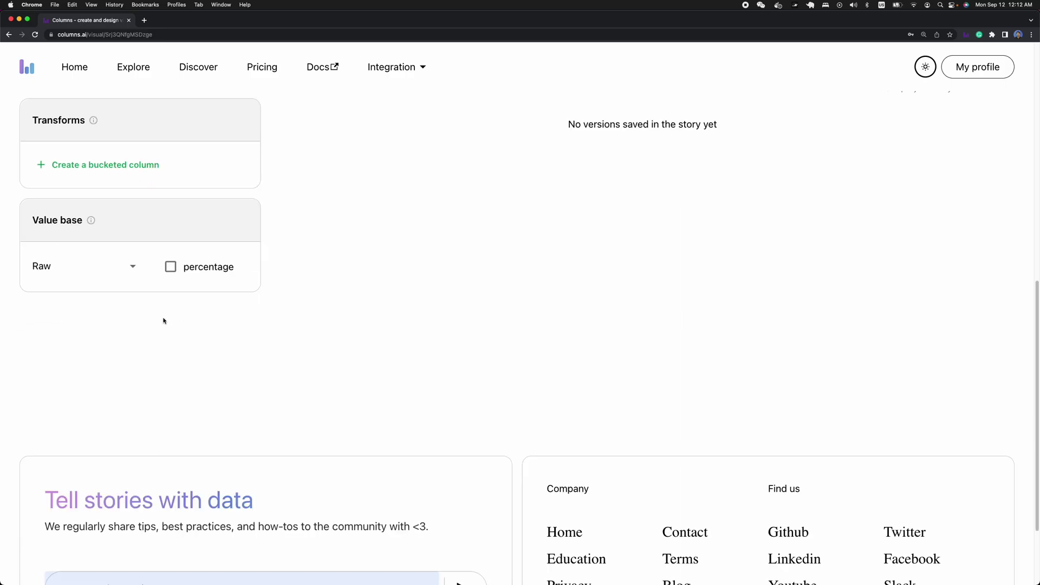
scroll(163, 321, up, 15)
click(54, 199)
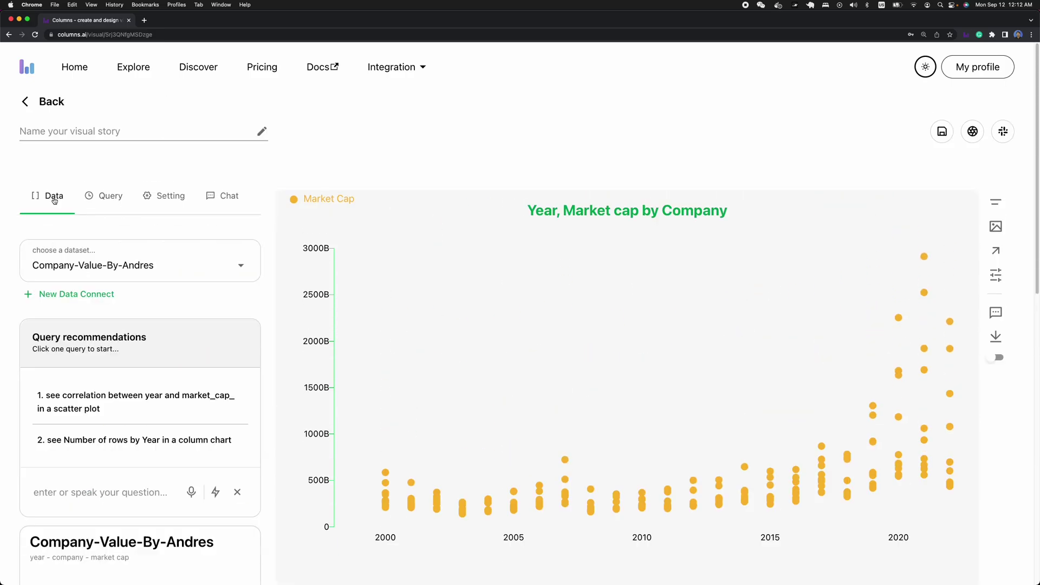
scroll(116, 327, down, 3)
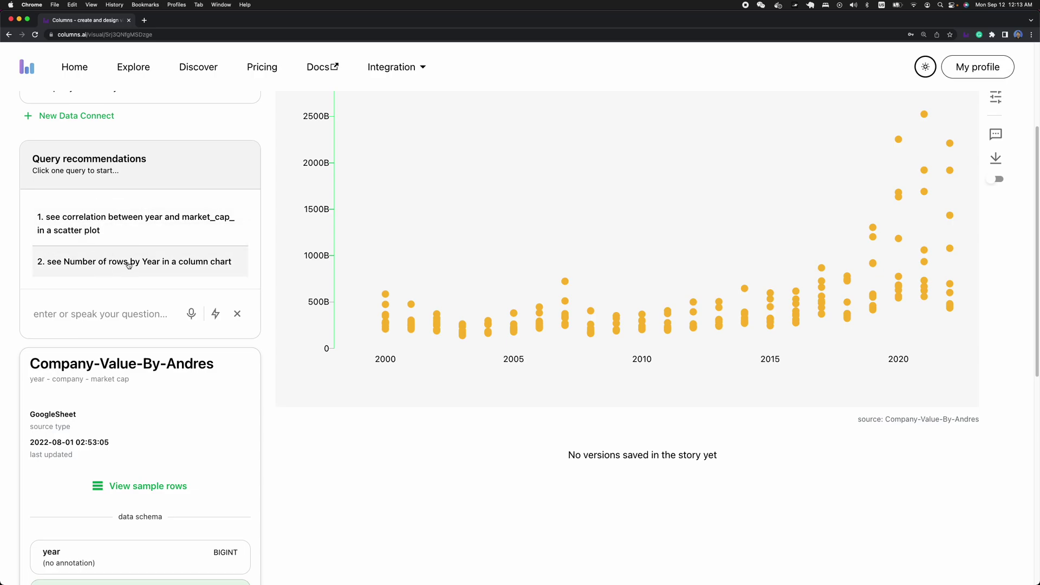
scroll(138, 272, down, 1)
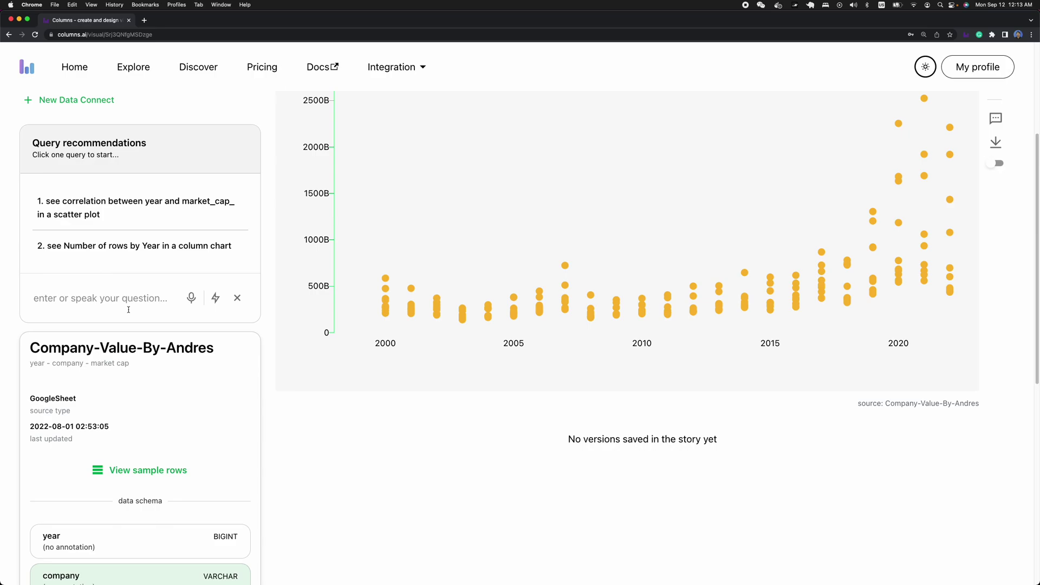
scroll(129, 310, down, 4)
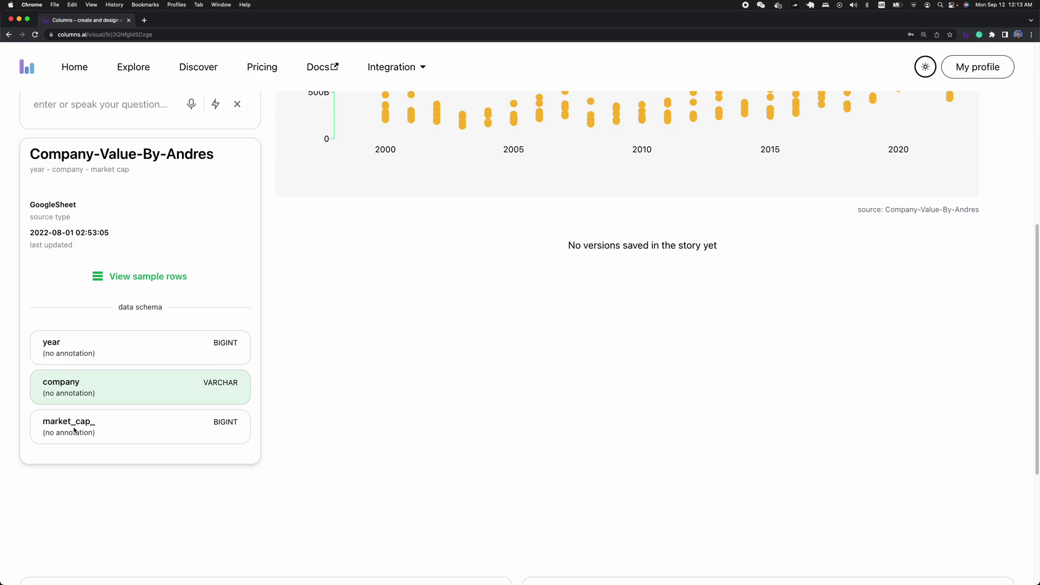
- Clear the year field selection and bring up Company-Value-By-Andres sample rows, e.g. Microsoft, 2000
drag(45, 356, 103, 354)
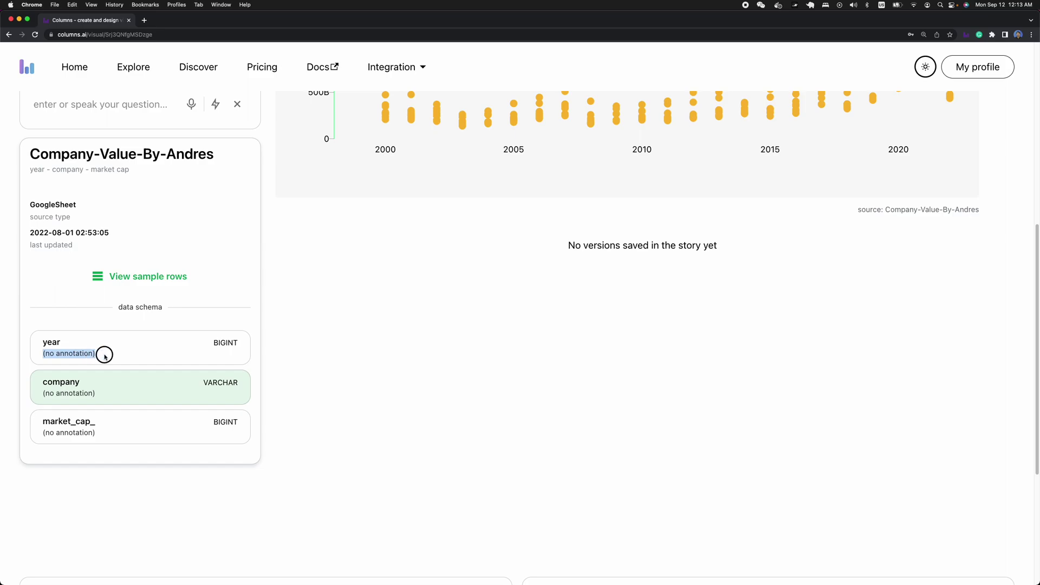
click(54, 358)
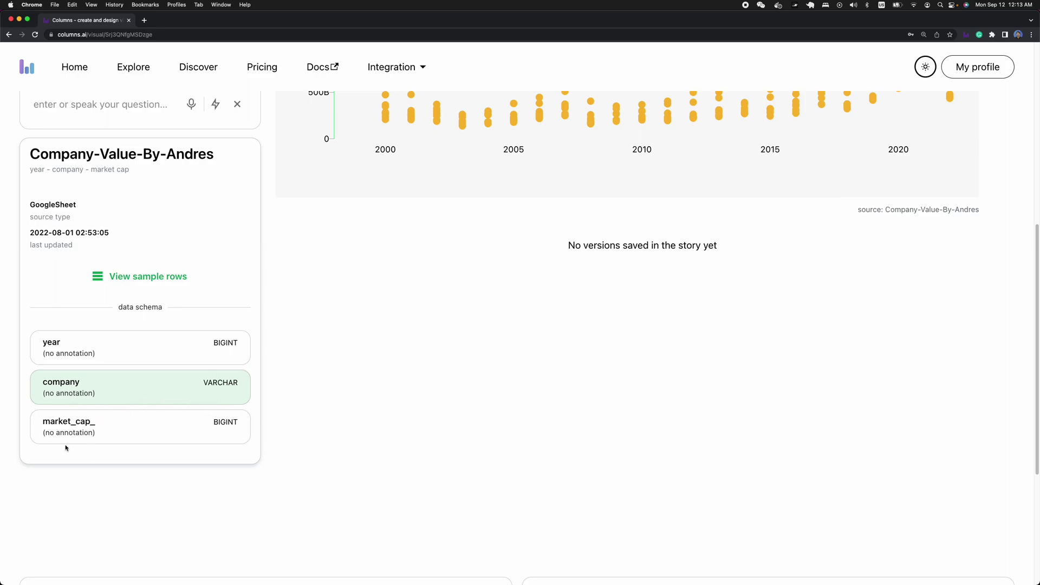
scroll(238, 433, up, 1)
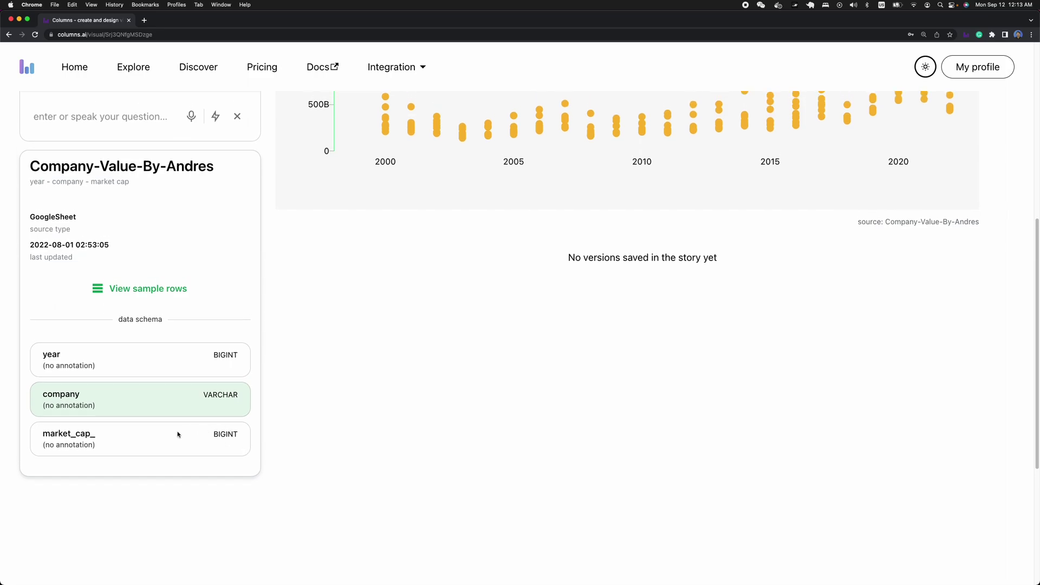
scroll(177, 434, down, 2)
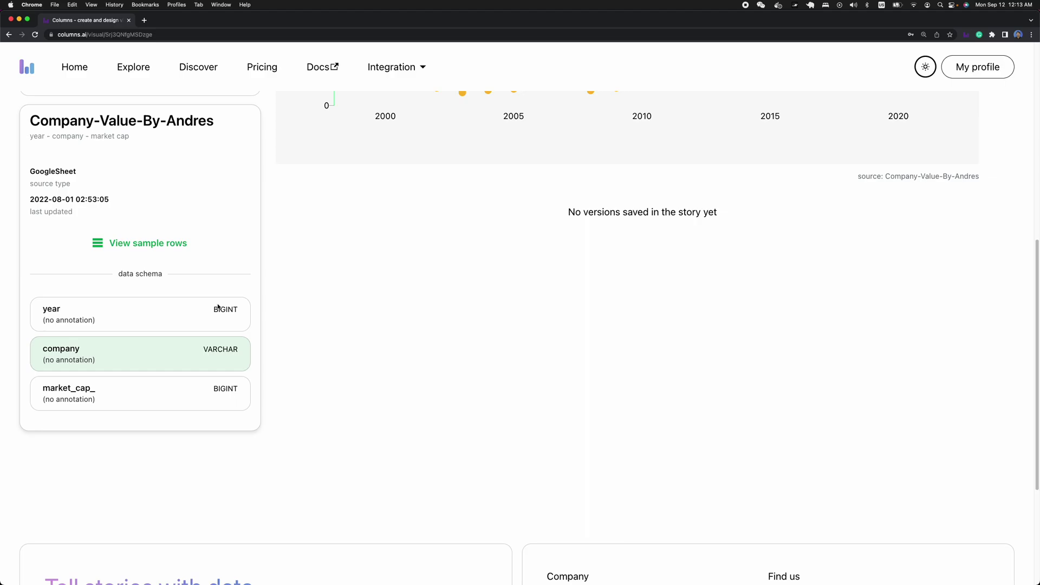
scroll(238, 407, up, 6)
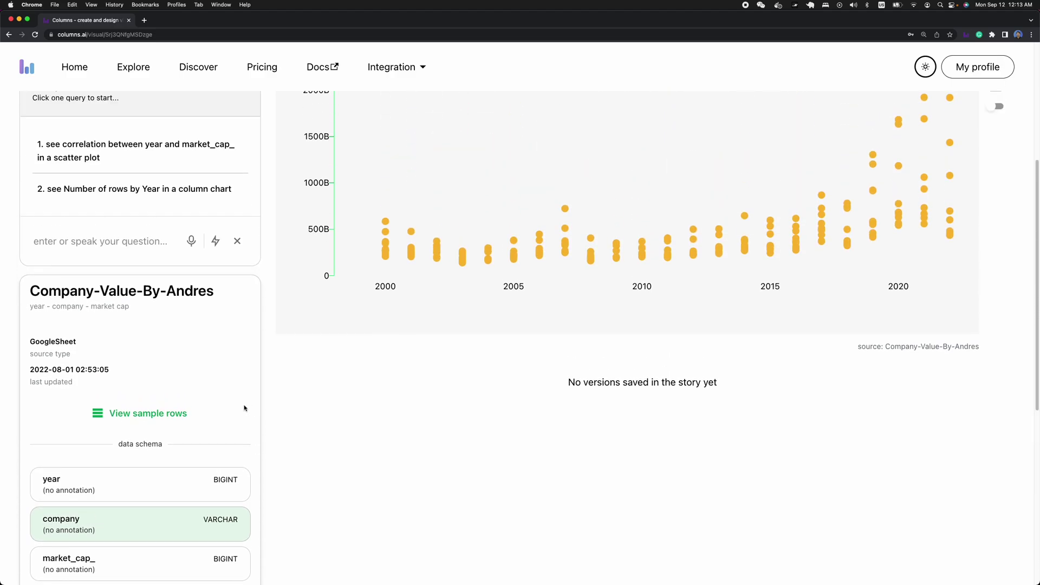
scroll(243, 408, up, 3)
scroll(229, 404, down, 7)
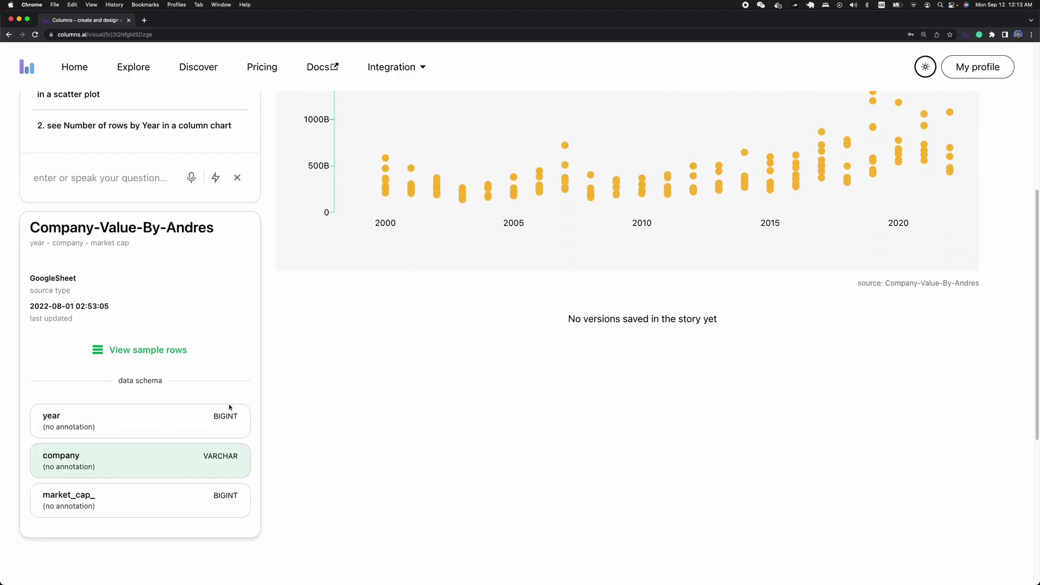
click(142, 311)
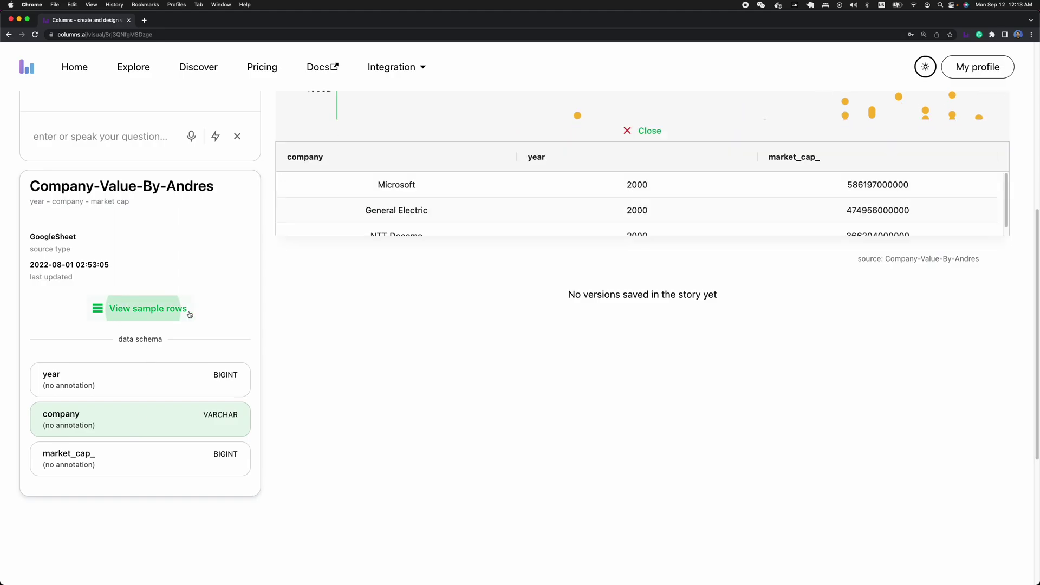
scroll(412, 348, up, 6)
scroll(473, 335, up, 6)
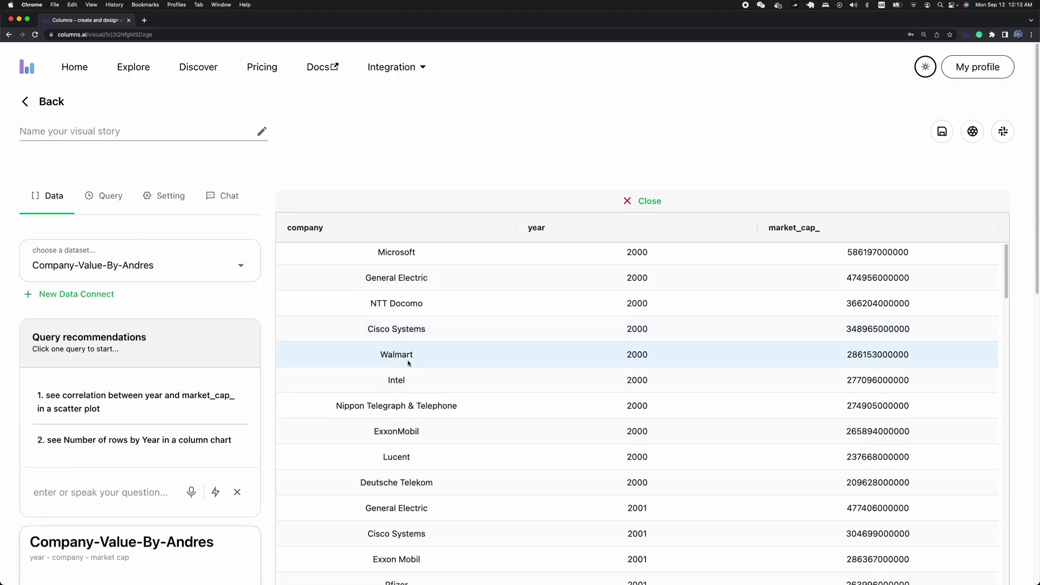
scroll(524, 334, down, 6)
scroll(555, 414, up, 5)
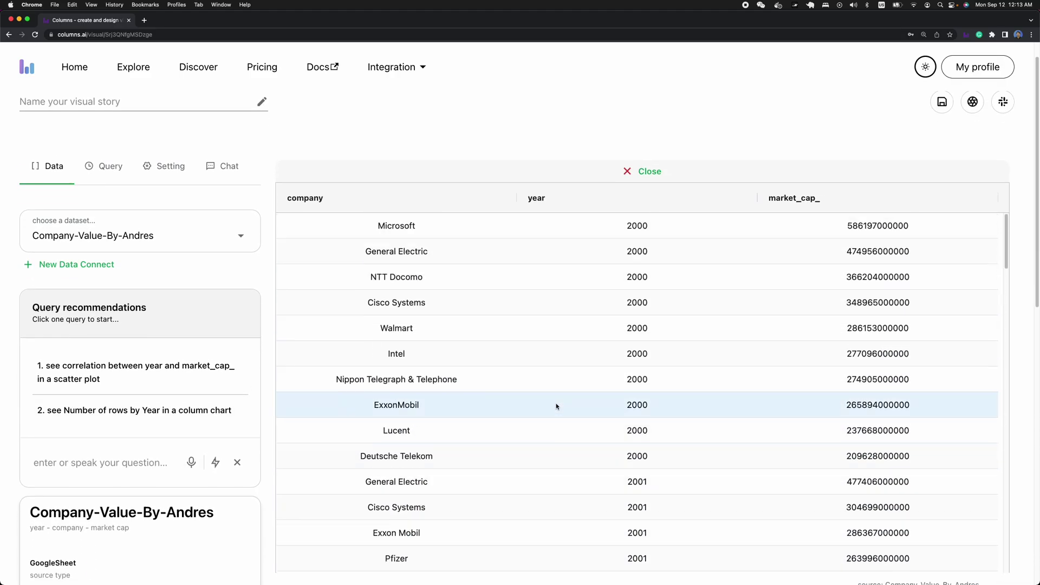
scroll(603, 348, up, 1)
click(645, 201)
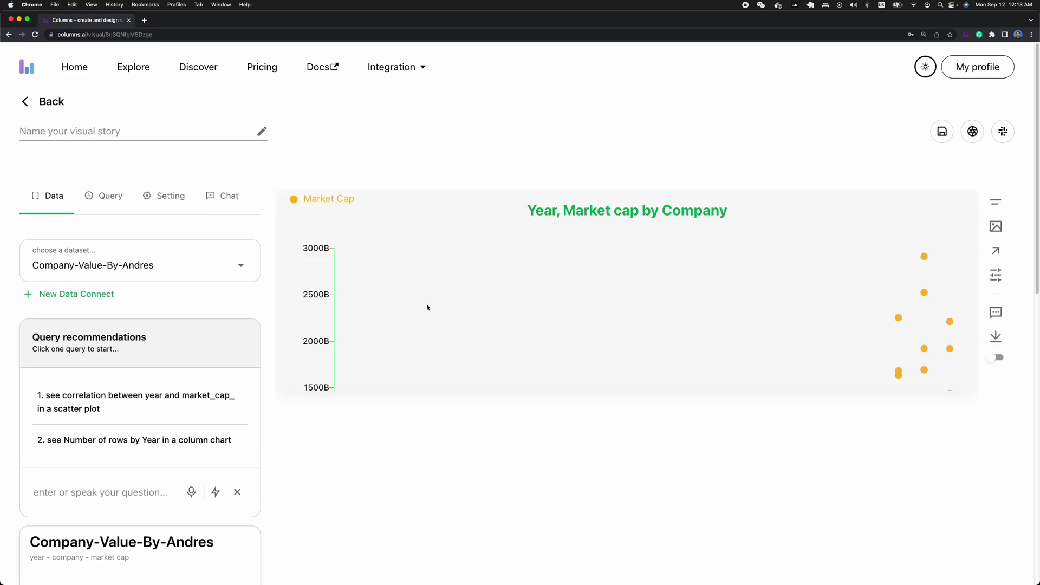
scroll(427, 304, down, 12)
scroll(150, 397, up, 6)
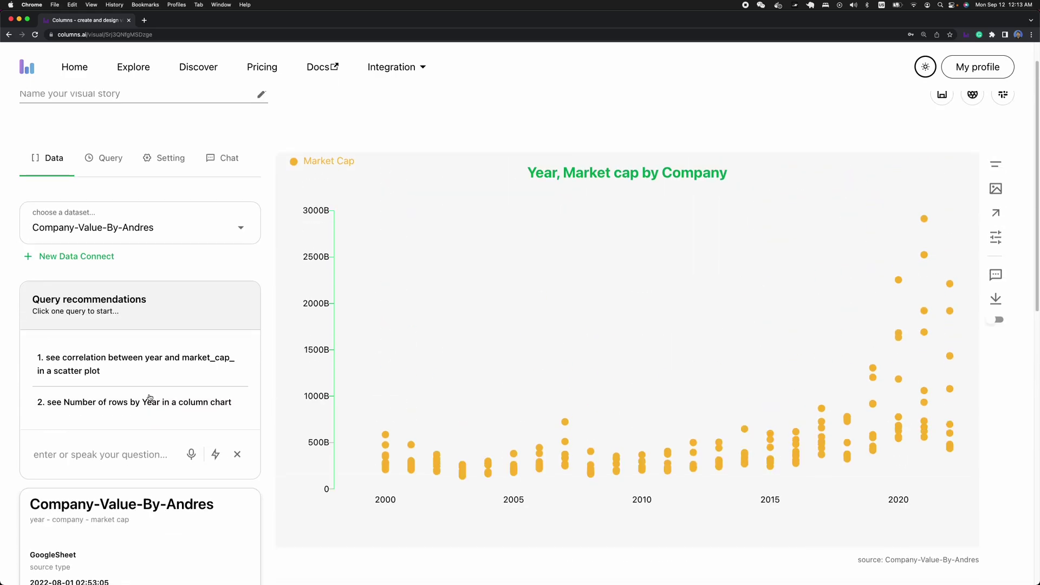
scroll(133, 396, down, 3)
scroll(133, 396, down, 3)
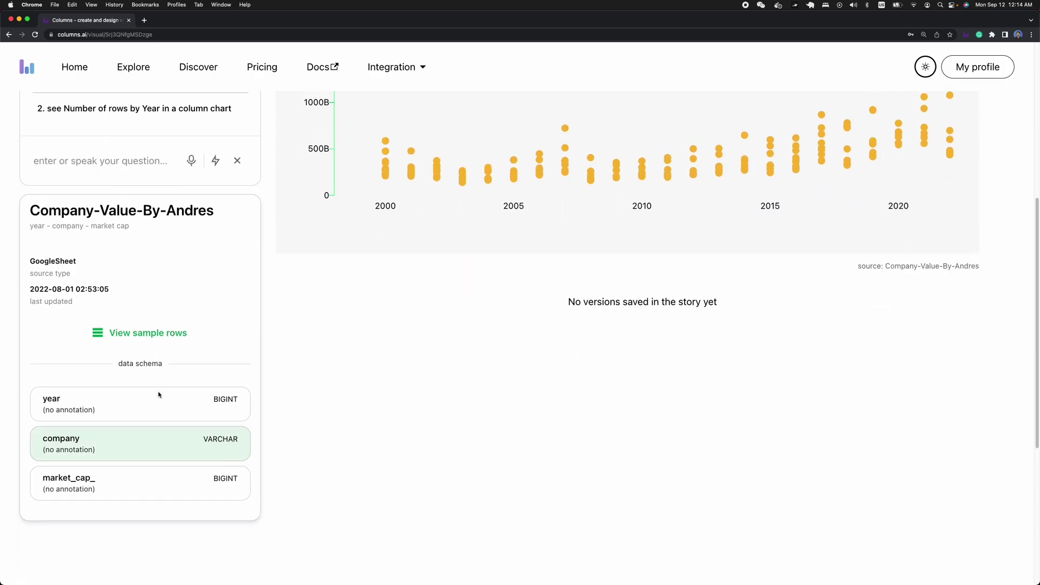
scroll(158, 395, up, 4)
scroll(159, 374, up, 1)
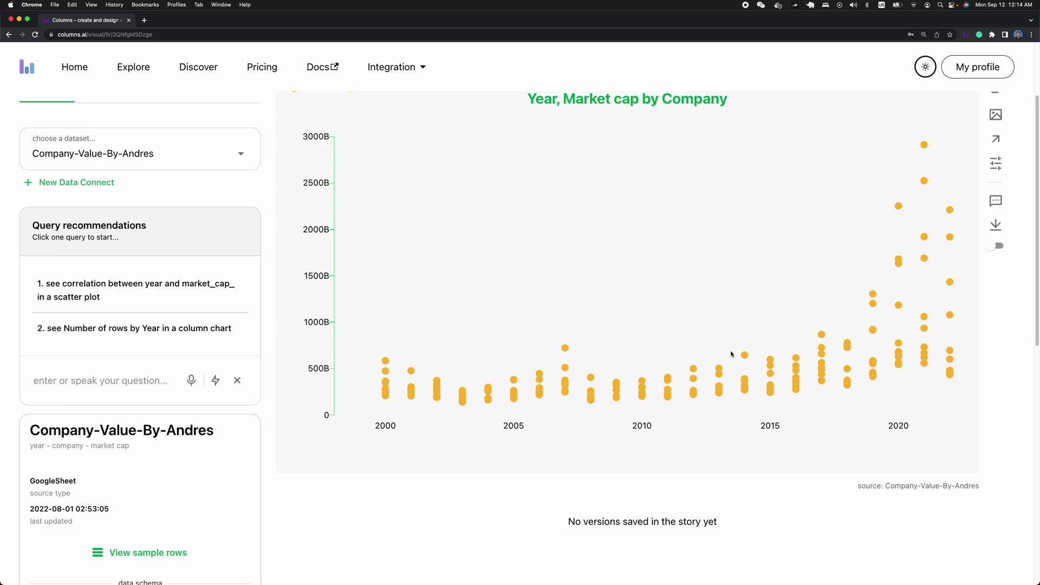
scroll(769, 306, up, 1)
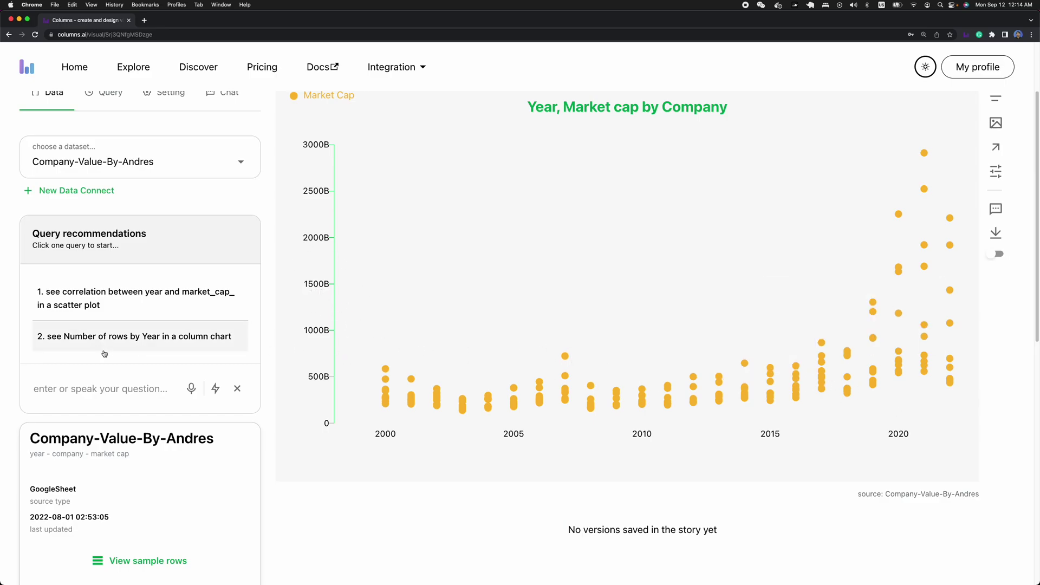
scroll(189, 389, down, 2)
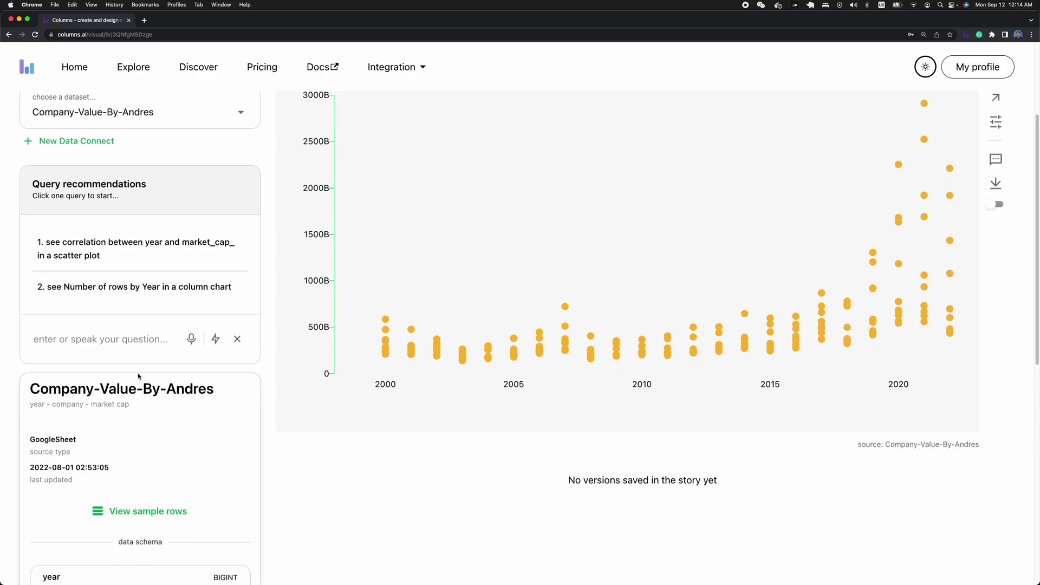
scroll(121, 371, down, 10)
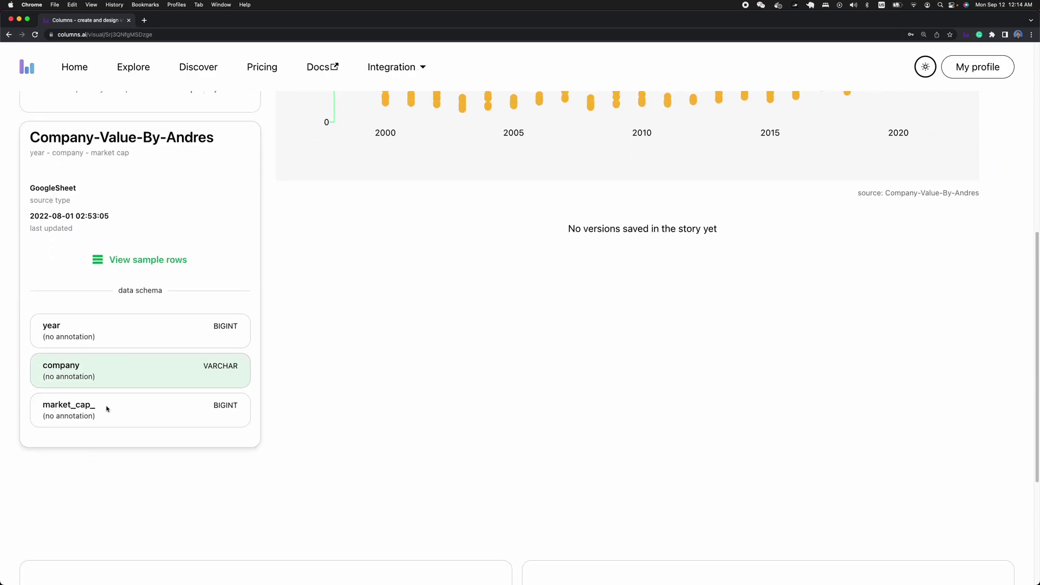
scroll(114, 406, up, 8)
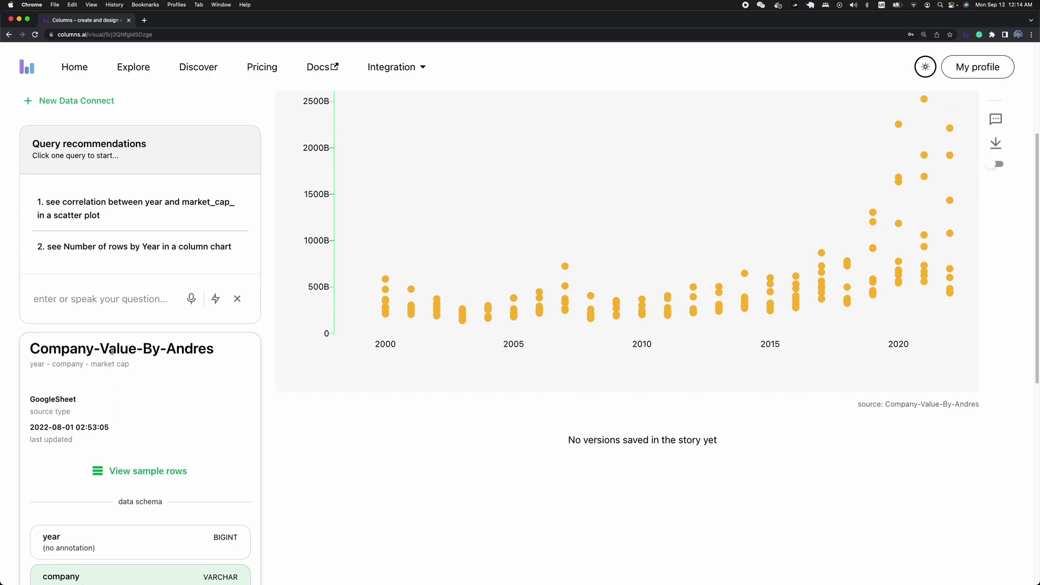
- Ask 'total market cap by each year' by voice and run it, yielding a 2000–2022 bar chart
click(77, 305)
click(192, 300)
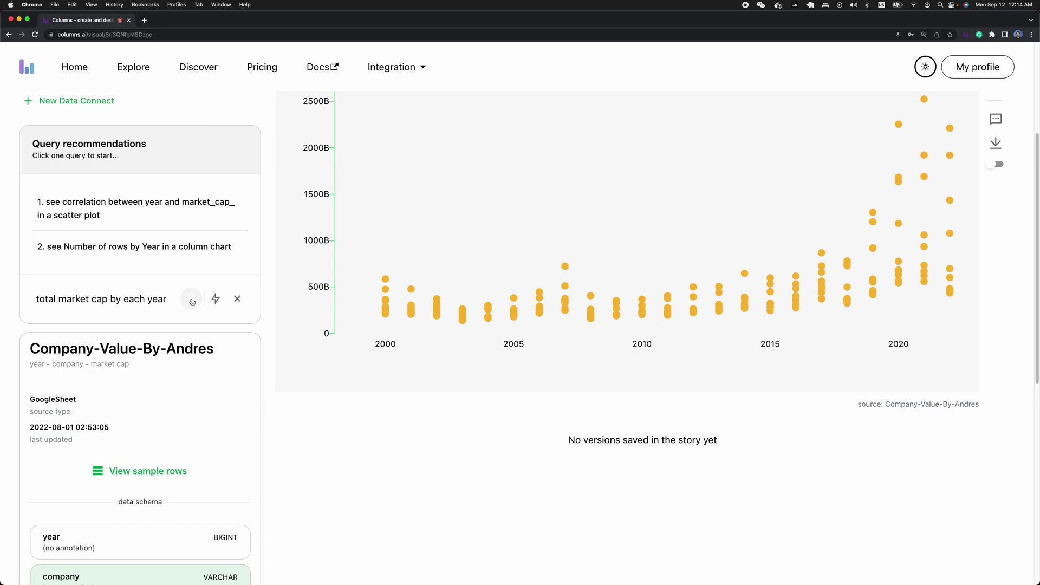
click(217, 299)
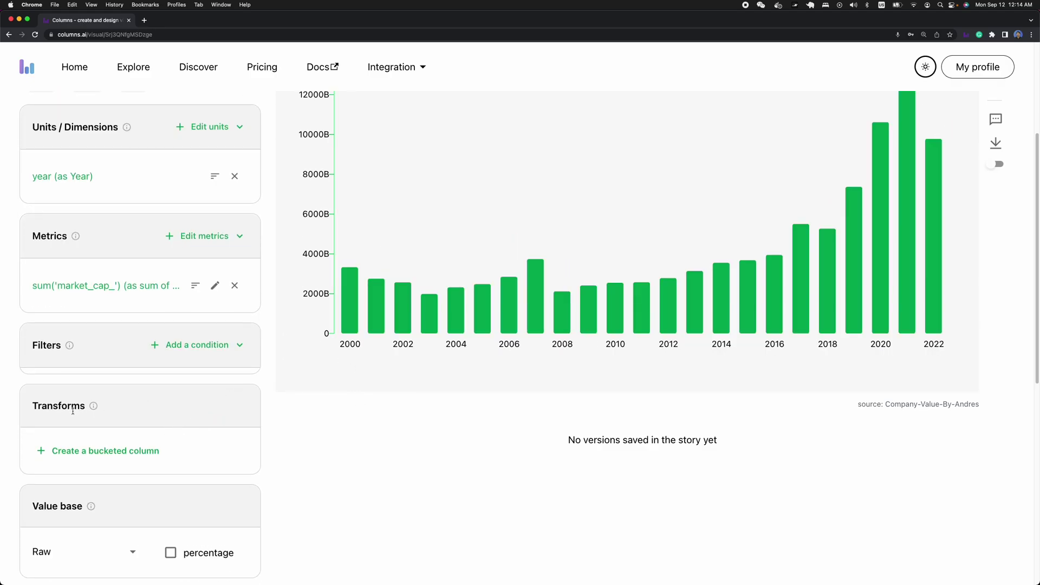
scroll(73, 411, up, 3)
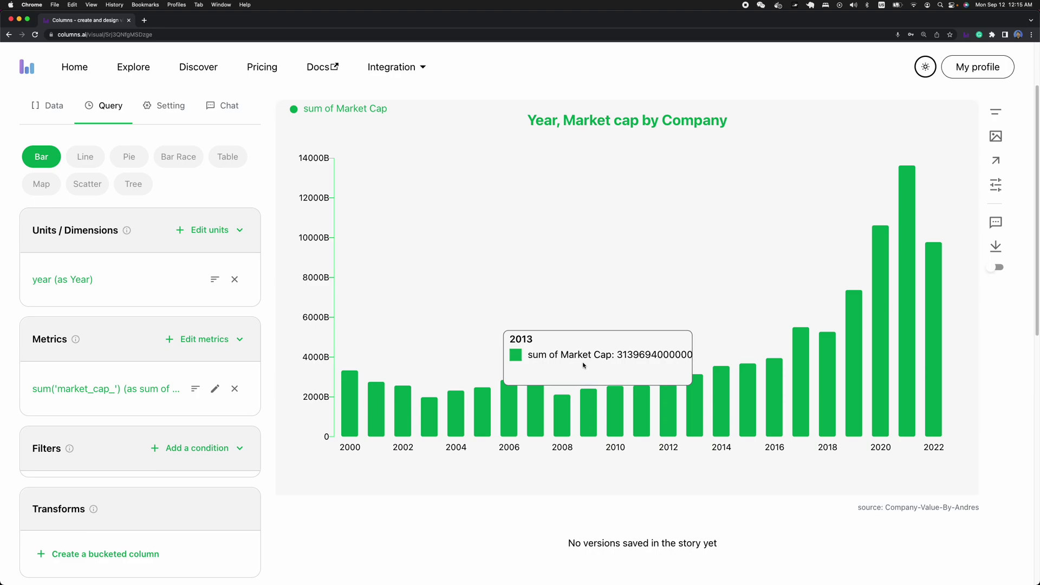
scroll(499, 350, down, 1)
scroll(477, 344, down, 1)
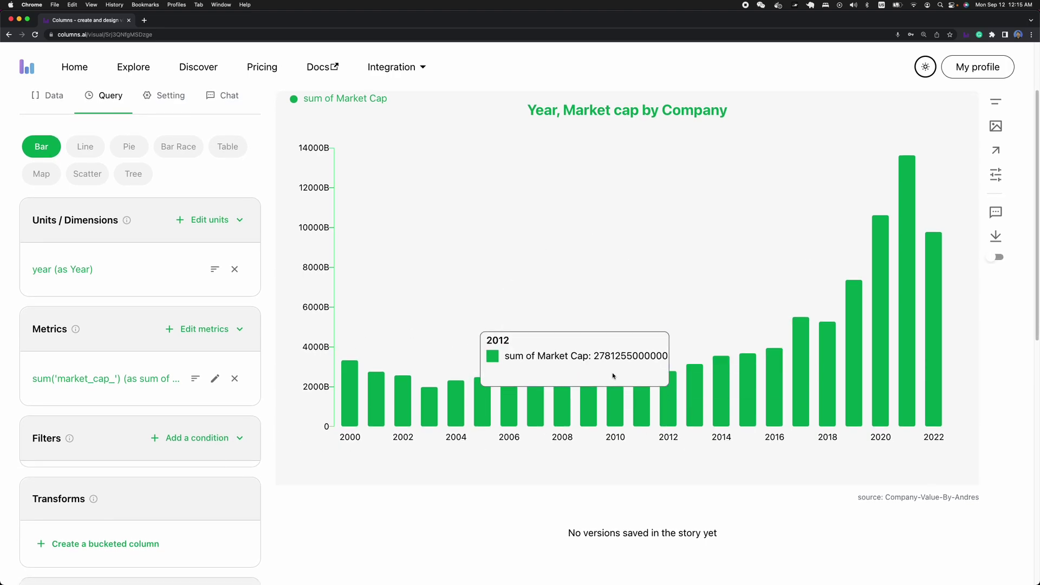
scroll(656, 369, up, 2)
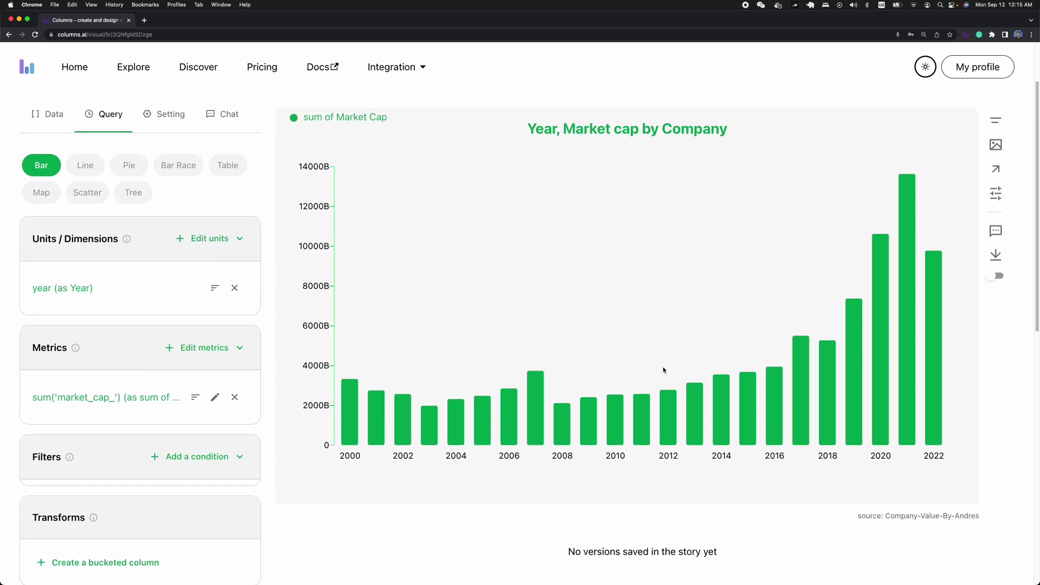
scroll(653, 369, up, 1)
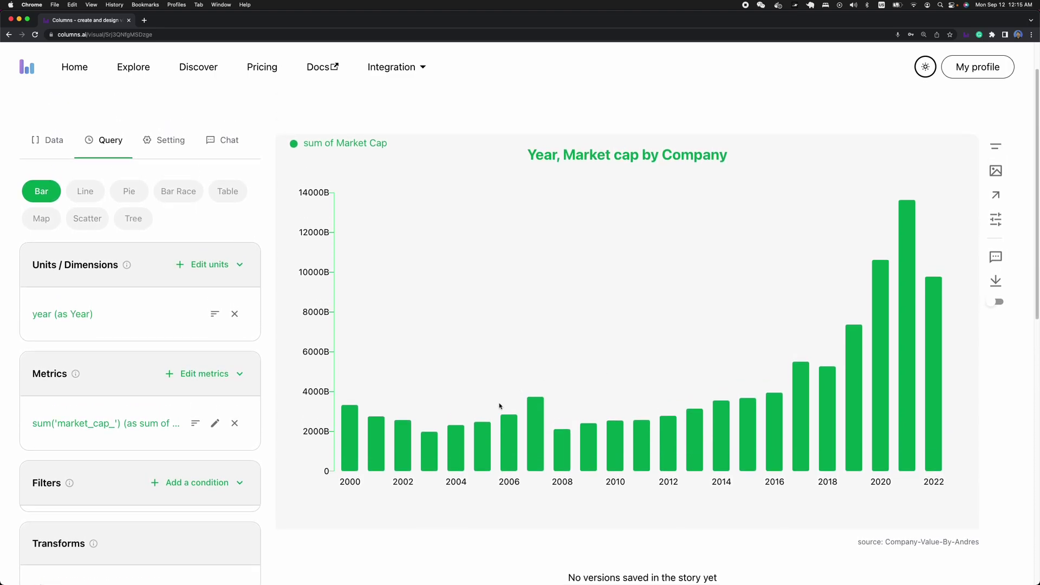
scroll(502, 407, down, 1)
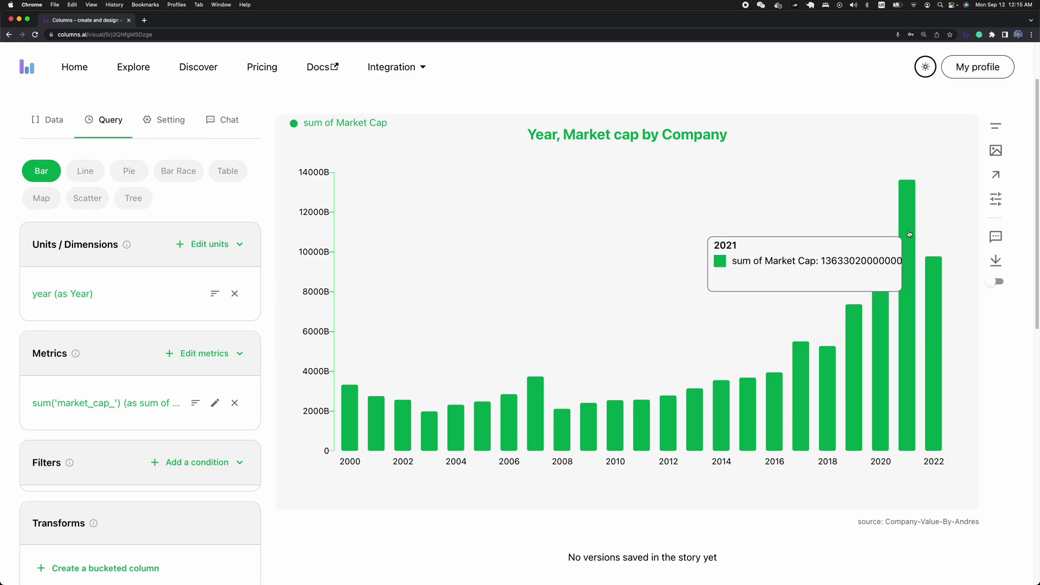
mouse_move(937, 277)
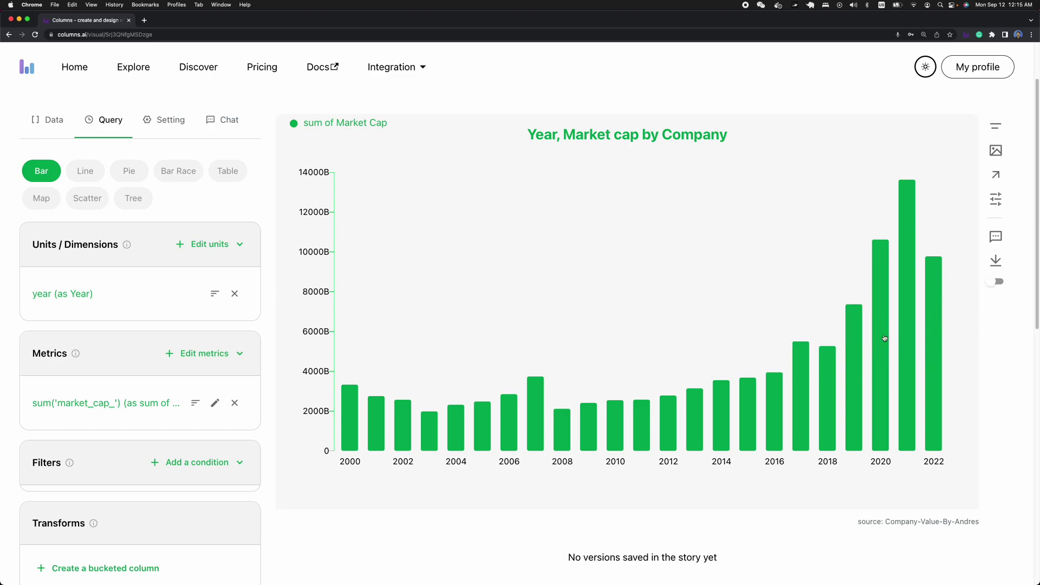
mouse_move(881, 309)
mouse_move(852, 323)
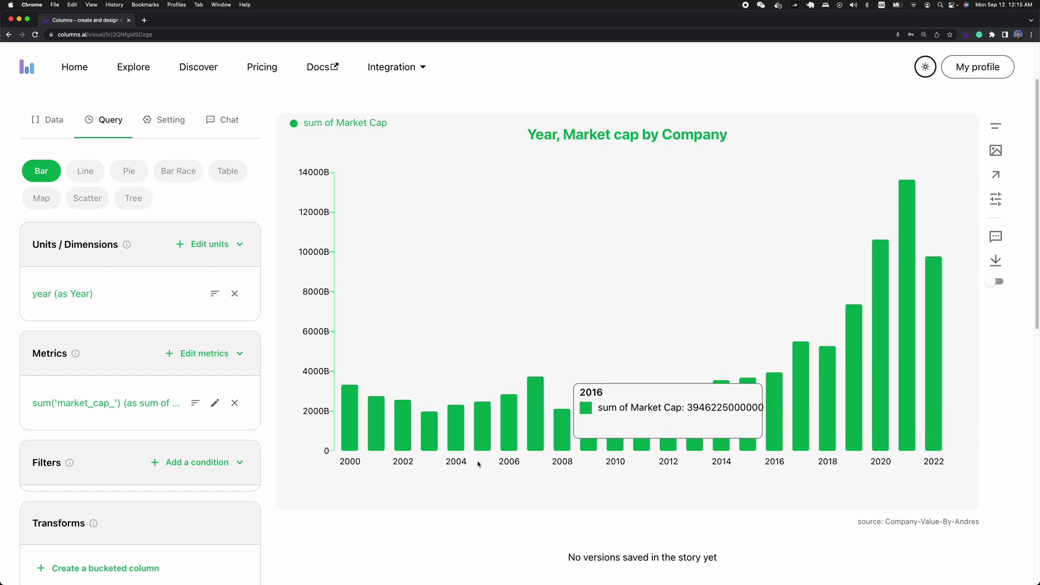
- Set the x-axis tick count to 22 and reduce the year label font size
click(401, 463)
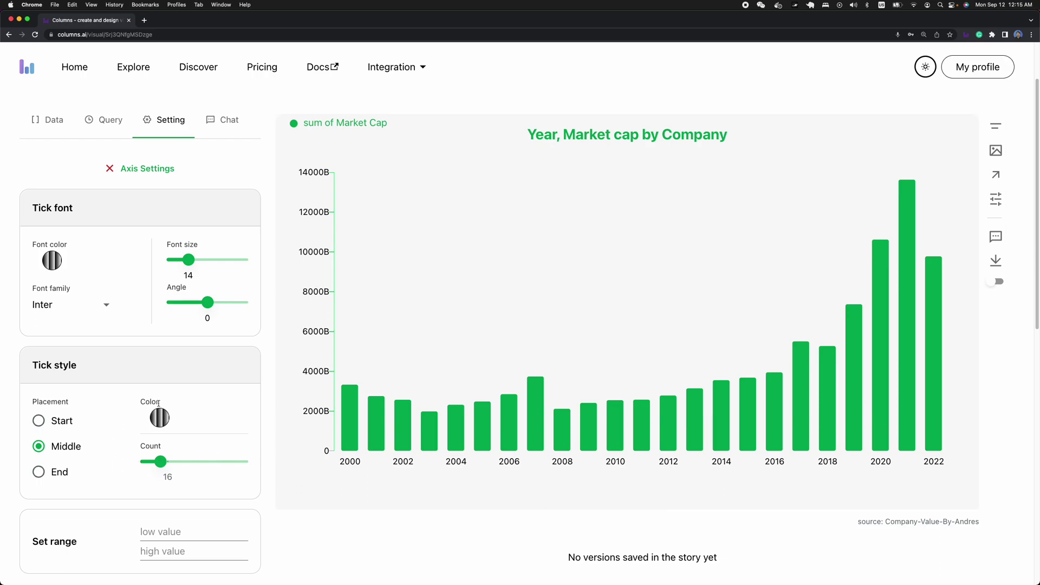
scroll(190, 334, down, 3)
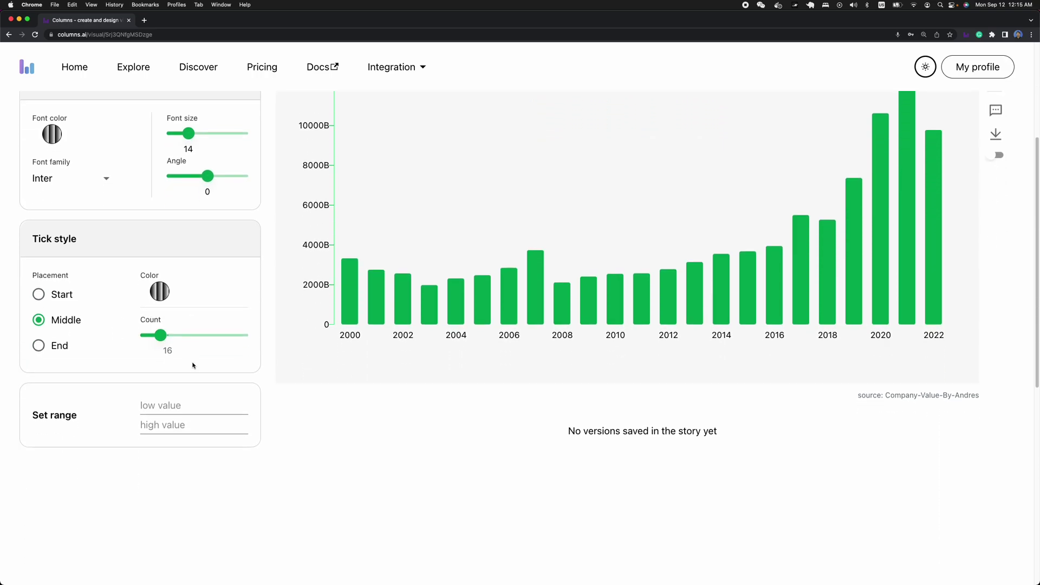
scroll(141, 426, up, 2)
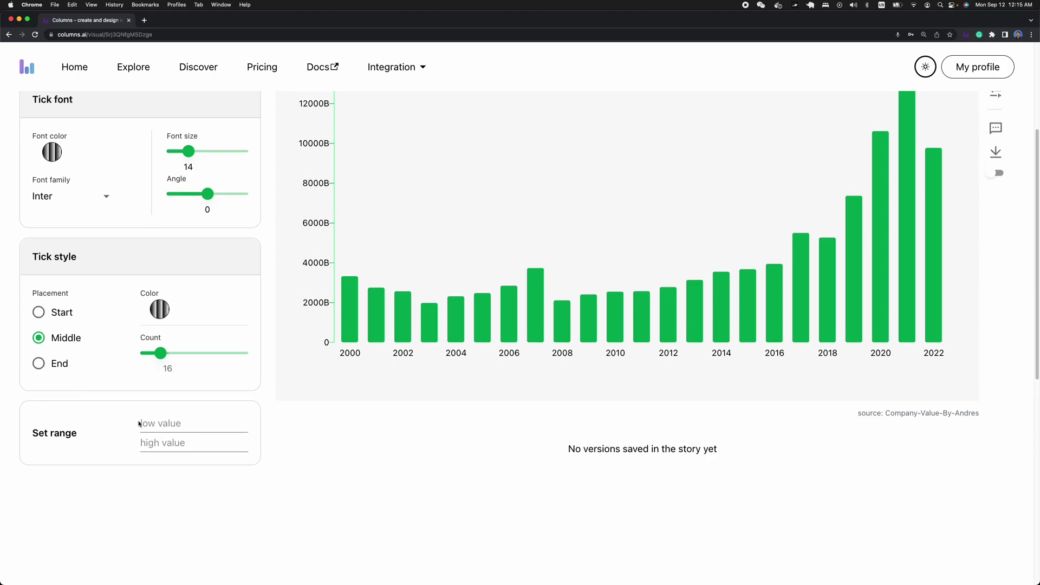
drag(163, 414, 179, 415)
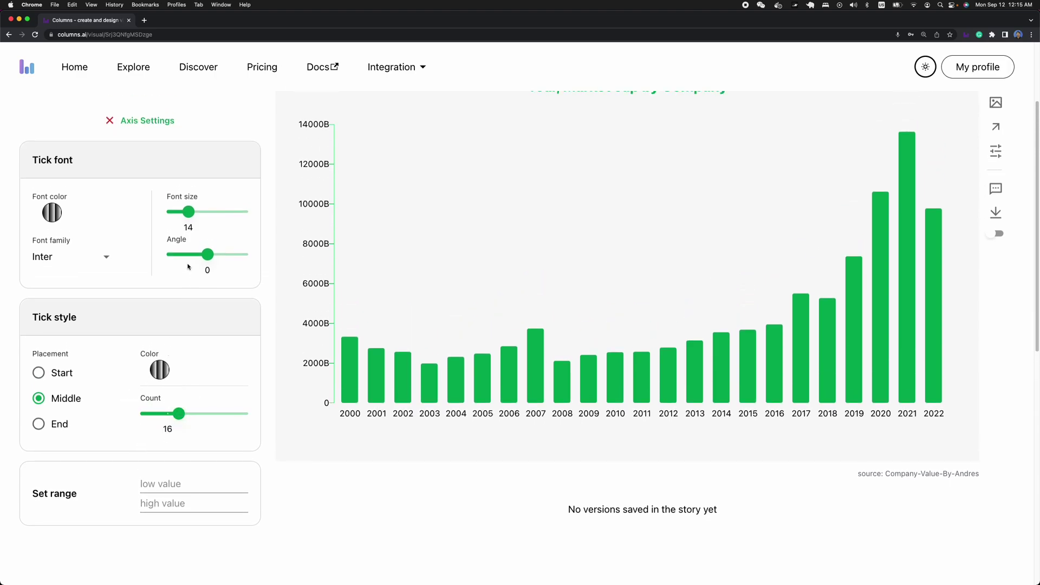
drag(188, 212, 184, 215)
mouse_move(641, 362)
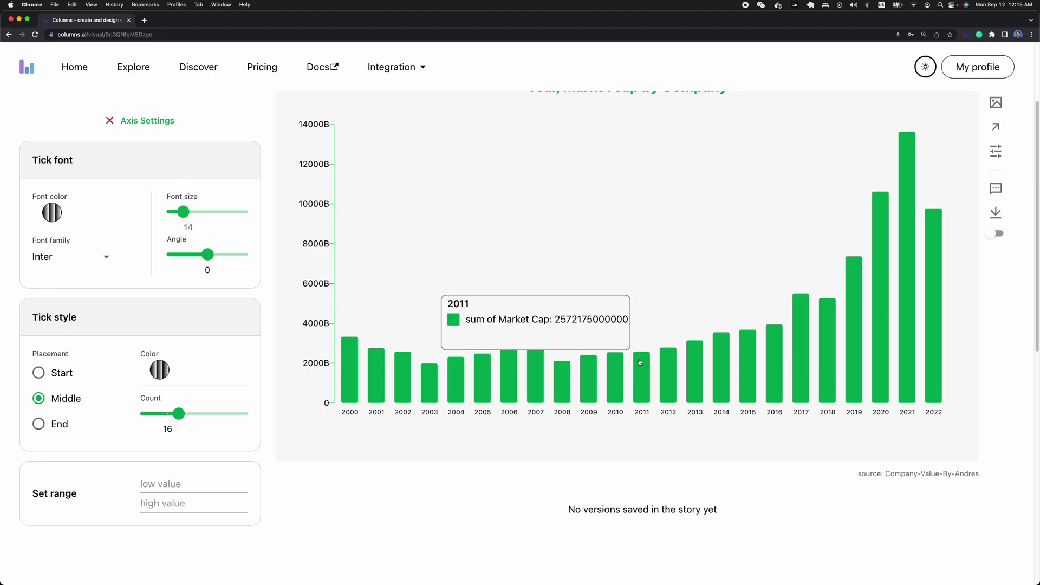
scroll(641, 362, up, 3)
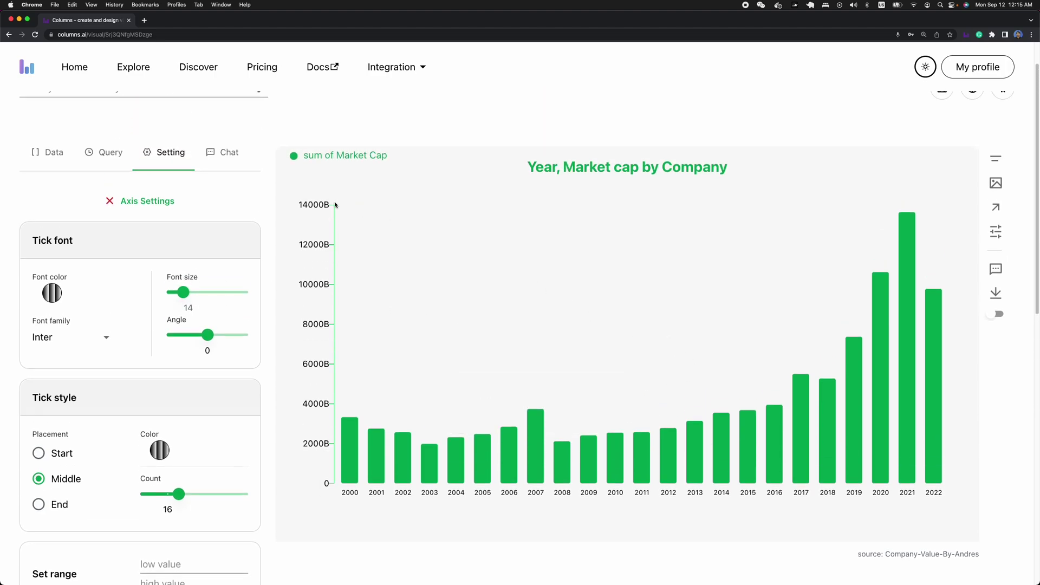
- Auto-title the chart 'Sum of market cap by Year', then drag the title and legend into the plot
click(160, 203)
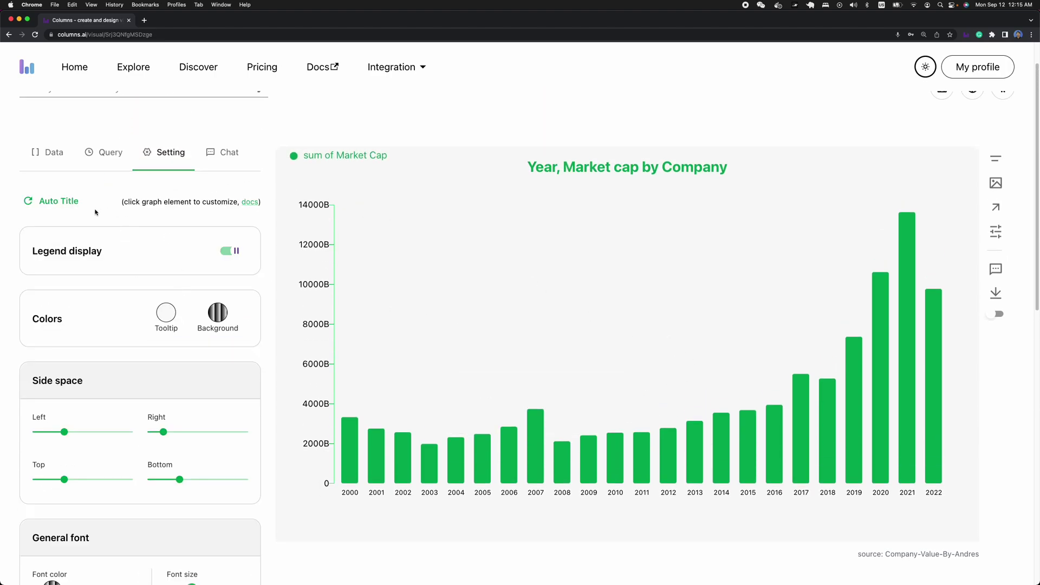
click(59, 201)
mouse_move(613, 173)
mouse_down()
mouse_move(599, 198)
mouse_move(620, 188)
mouse_up()
drag(348, 156, 428, 208)
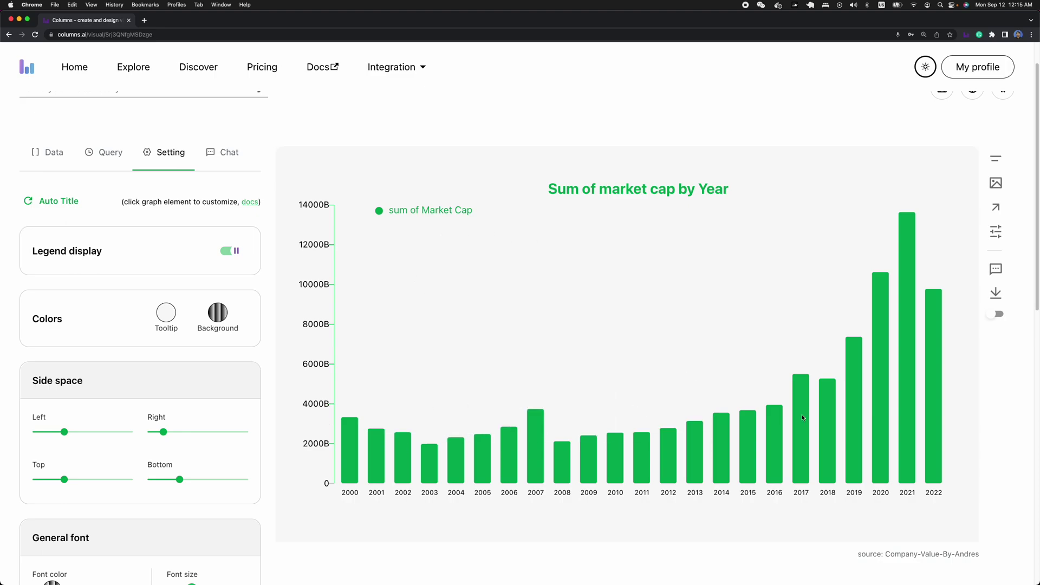
mouse_move(912, 412)
- Highlight the 2021 bar, fading the other bars to 0.4 opacity and colouring them blue
click(909, 305)
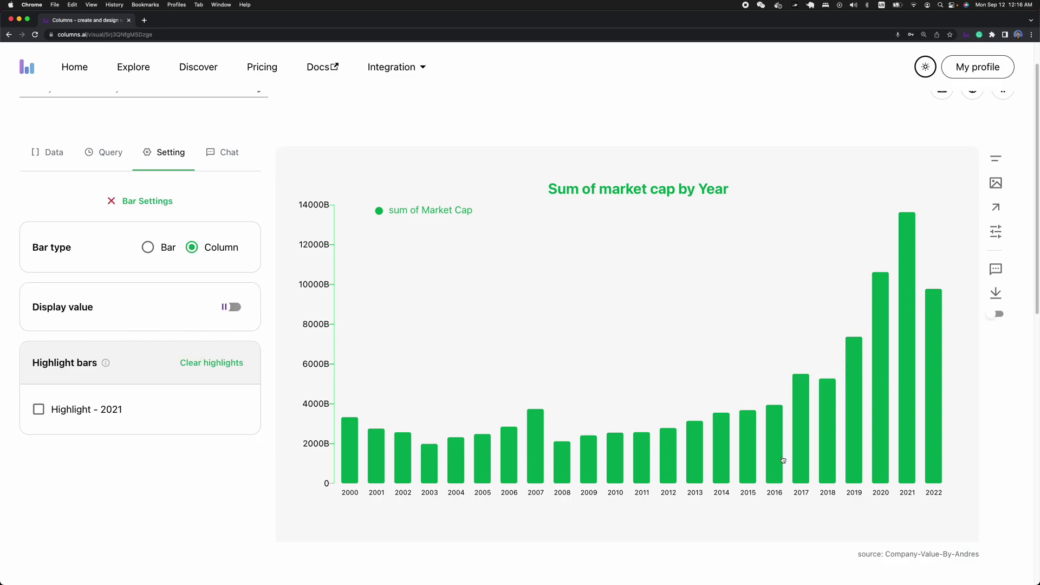
mouse_move(912, 224)
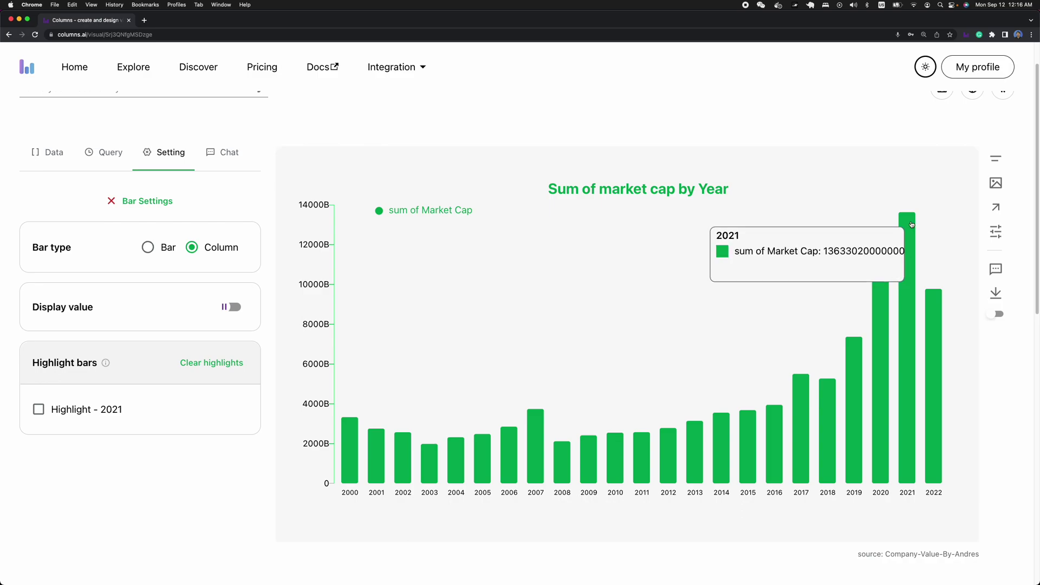
click(41, 412)
click(119, 459)
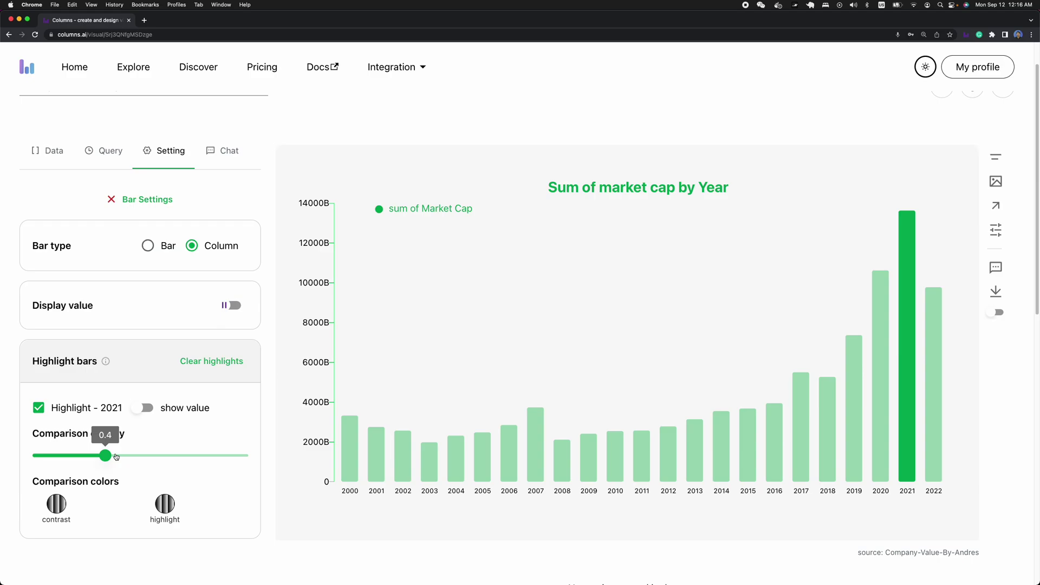
click(59, 505)
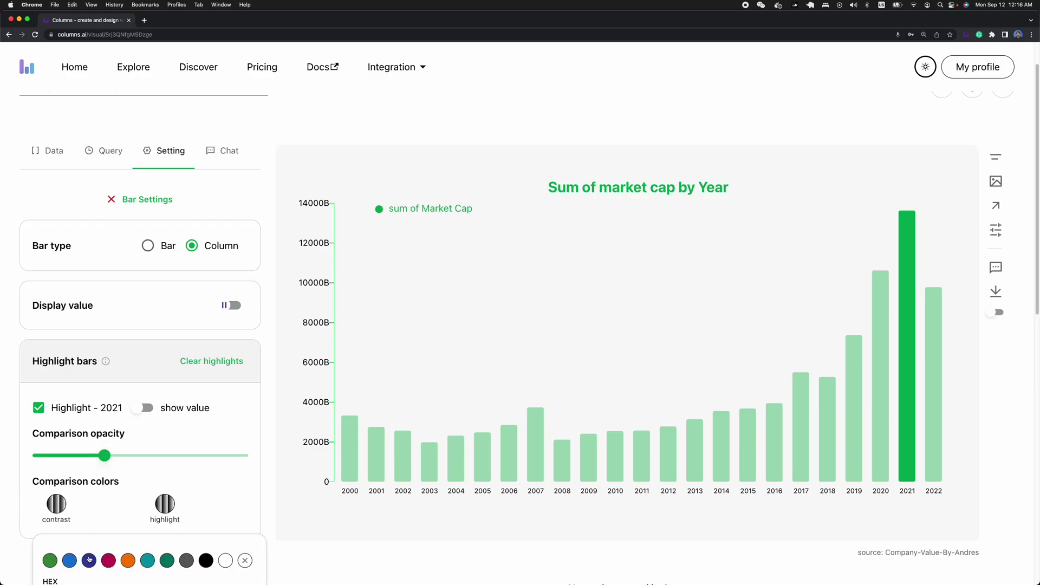
click(72, 562)
scroll(288, 424, down, 3)
scroll(266, 398, up, 4)
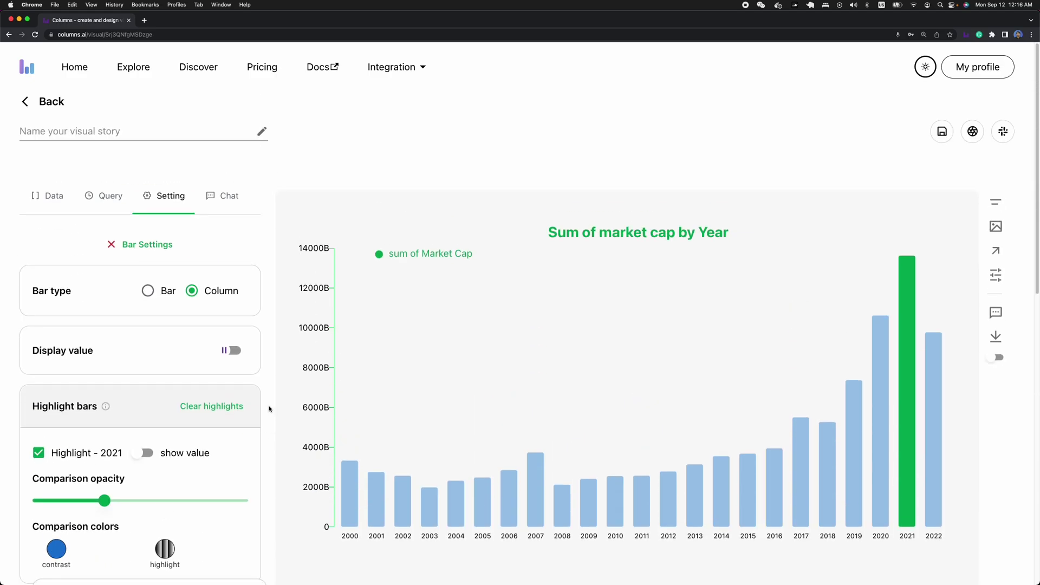
- Show the 13633B value above the highlighted 2021 bar
click(145, 450)
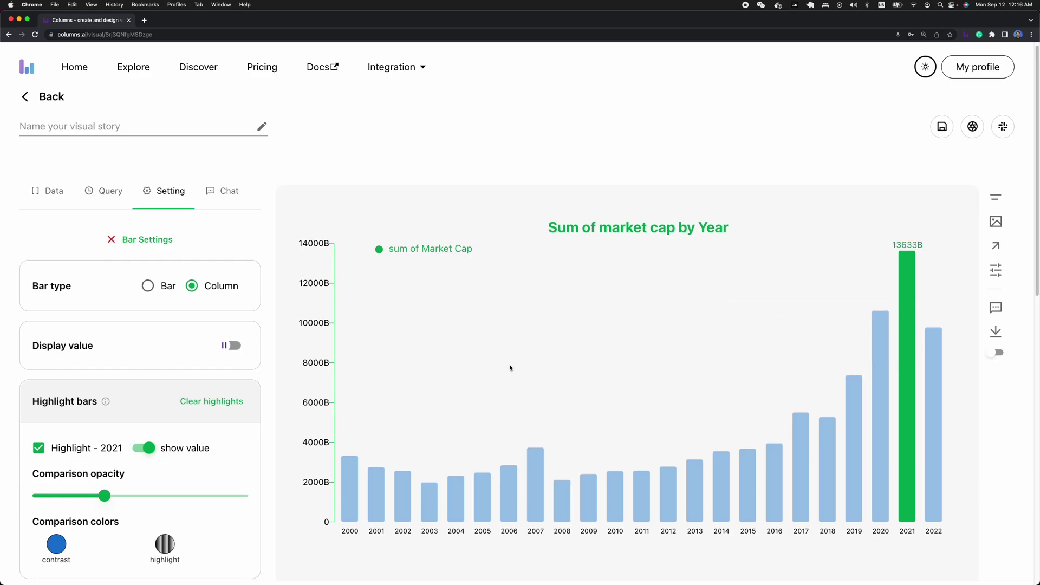
scroll(889, 271, down, 1)
scroll(909, 256, down, 3)
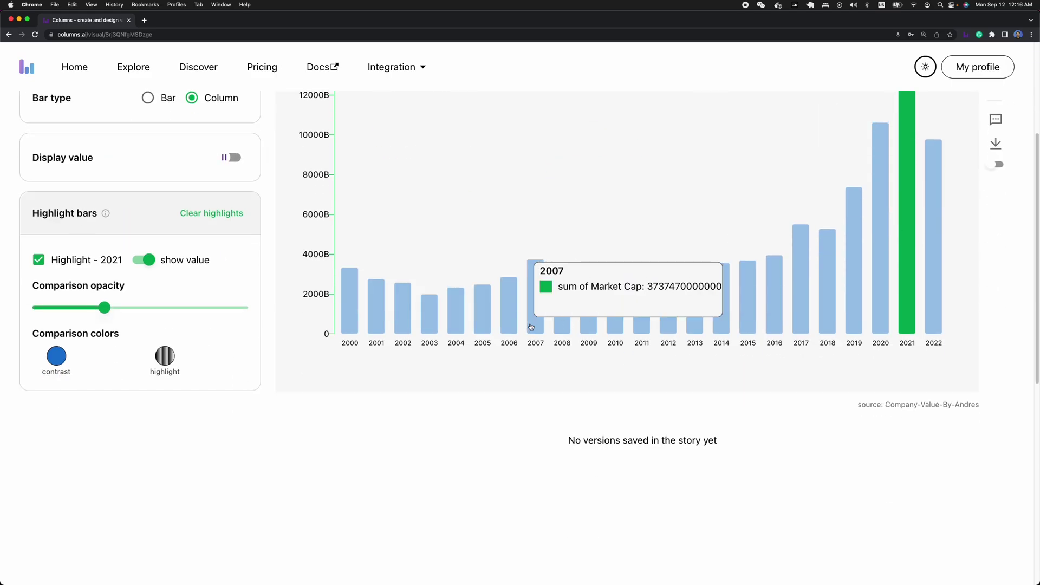
scroll(284, 281, up, 3)
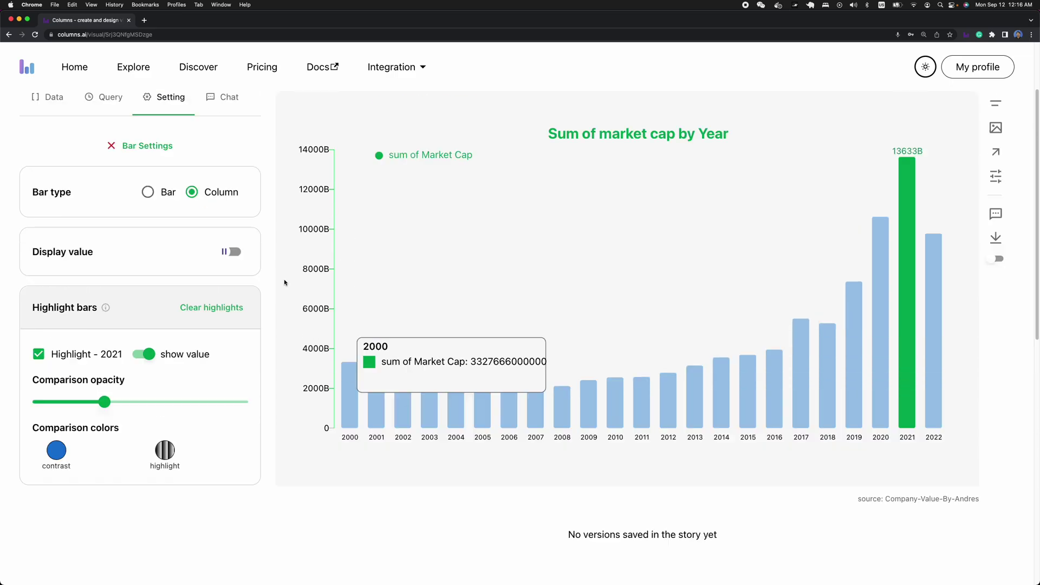
scroll(159, 286, up, 5)
- Change the value format from 9999 to 99B so the axis runs 0B to 14000B
scroll(158, 287, down, 5)
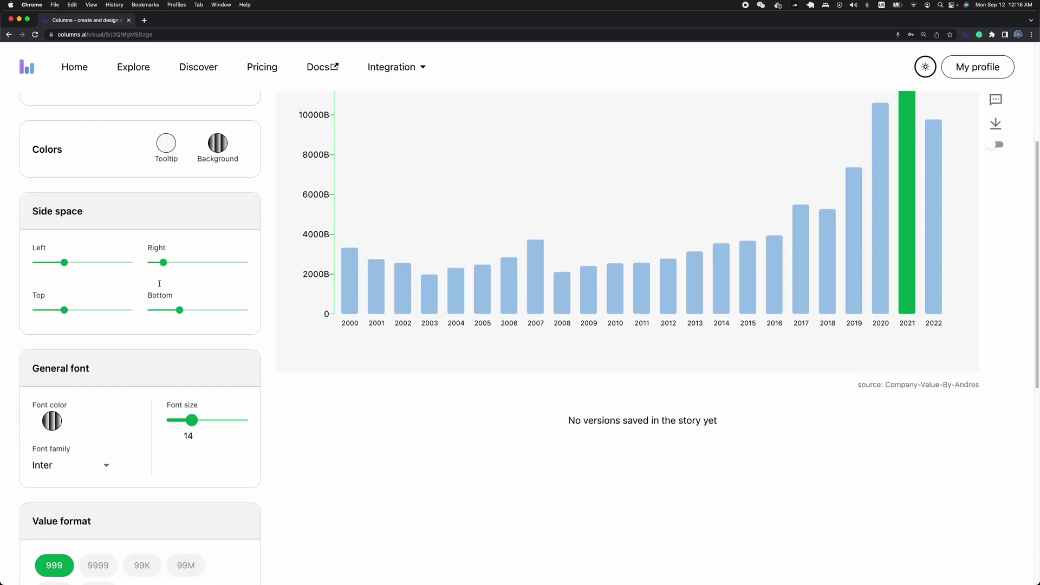
scroll(841, 272, up, 5)
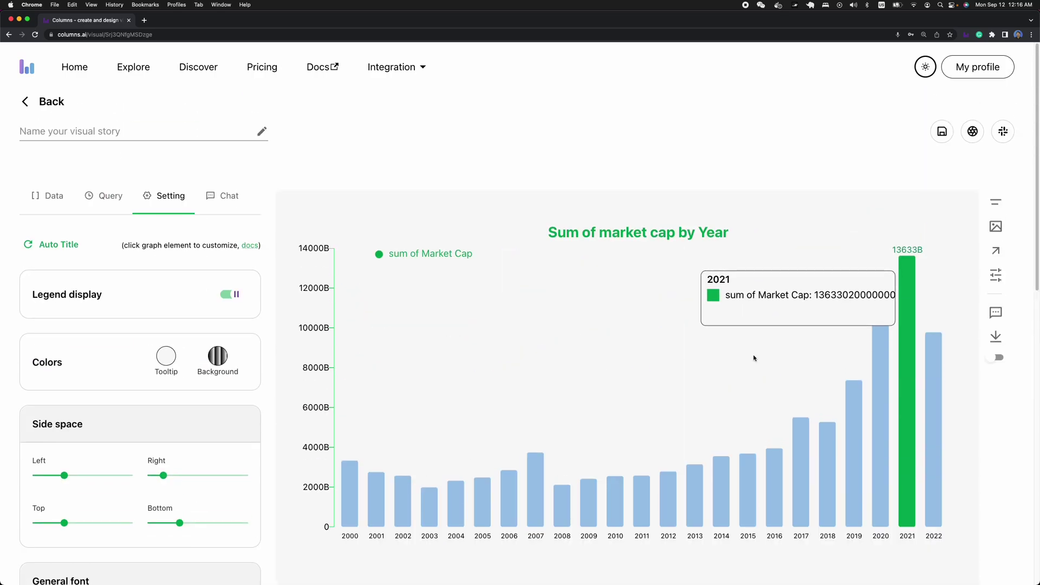
scroll(137, 442, down, 5)
scroll(136, 443, down, 3)
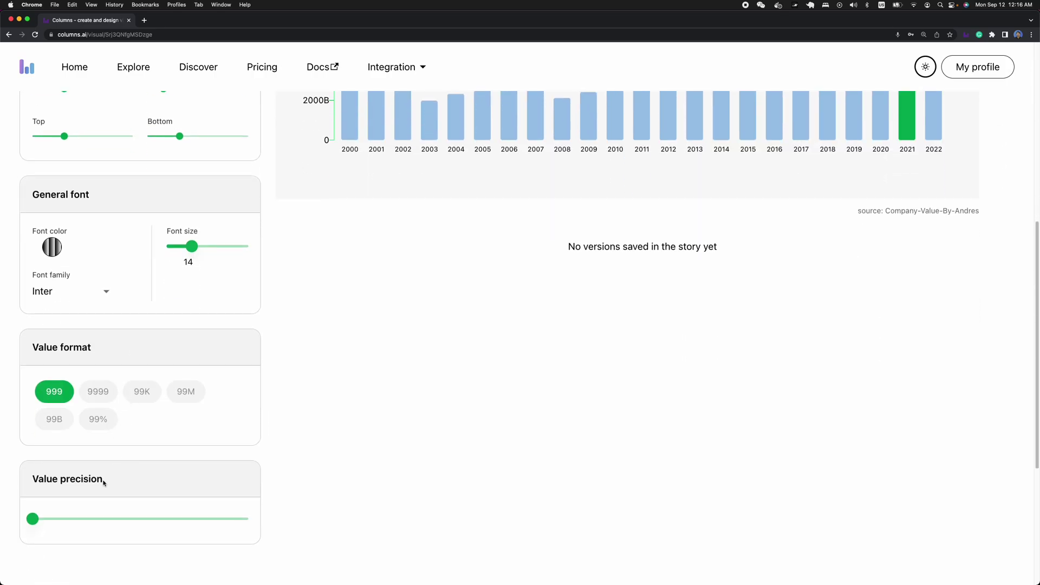
click(92, 401)
scroll(281, 417, up, 8)
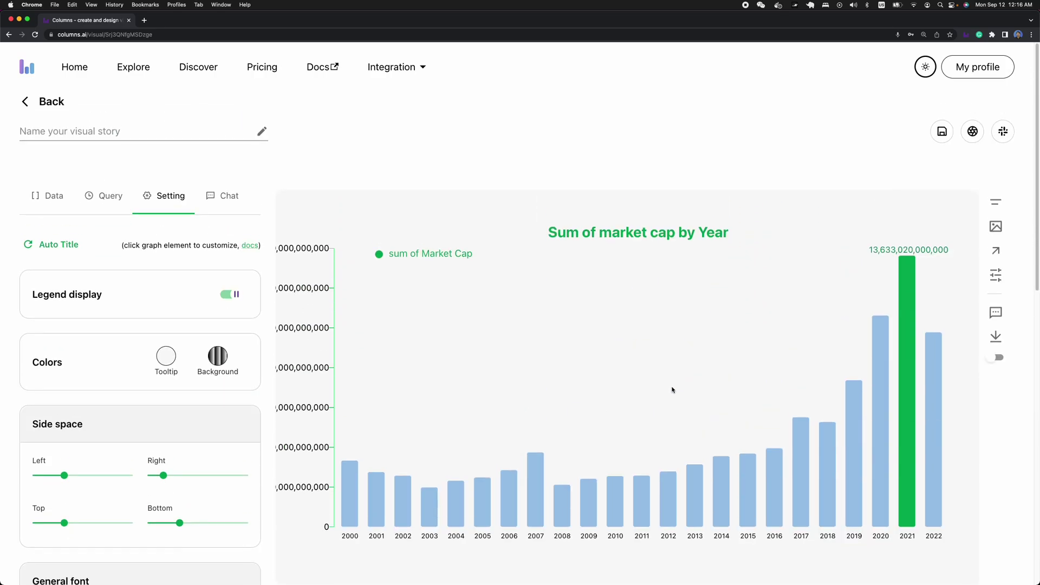
scroll(127, 460, down, 8)
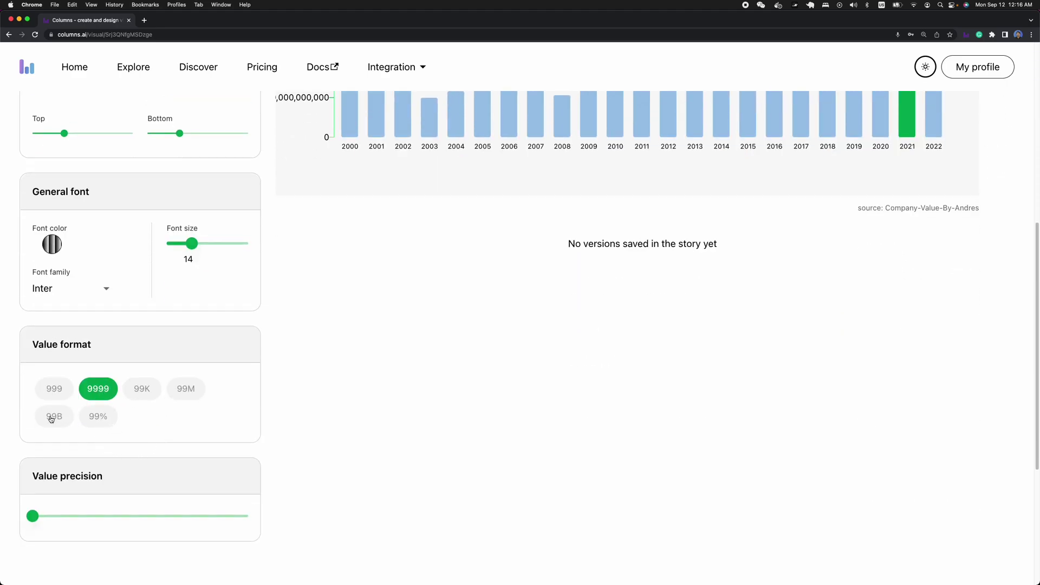
click(53, 418)
scroll(434, 363, up, 8)
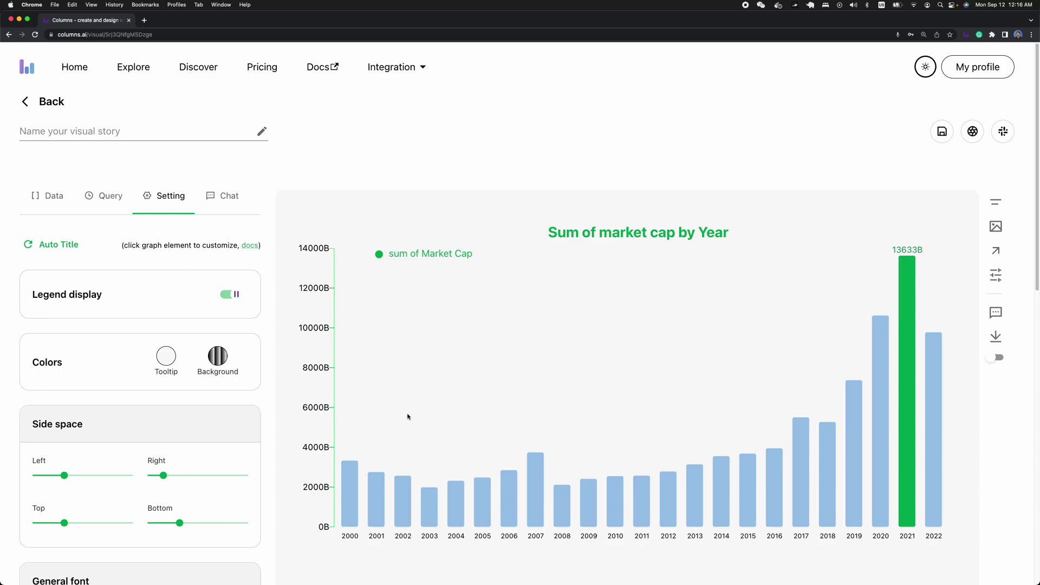
scroll(842, 390, down, 1)
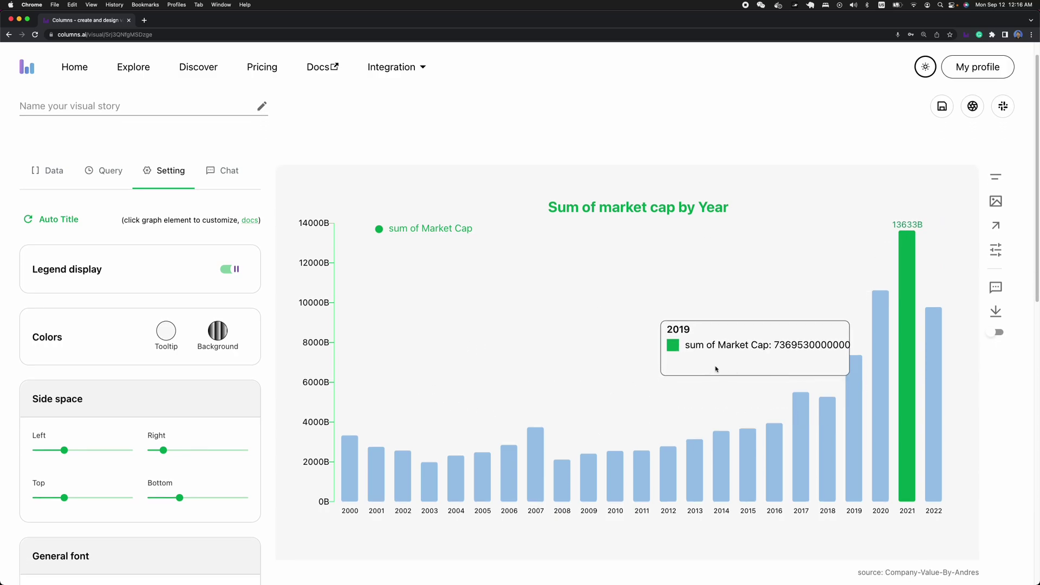
- Add an arrow and position it level, with its head pointing at the 2021 bar
click(998, 231)
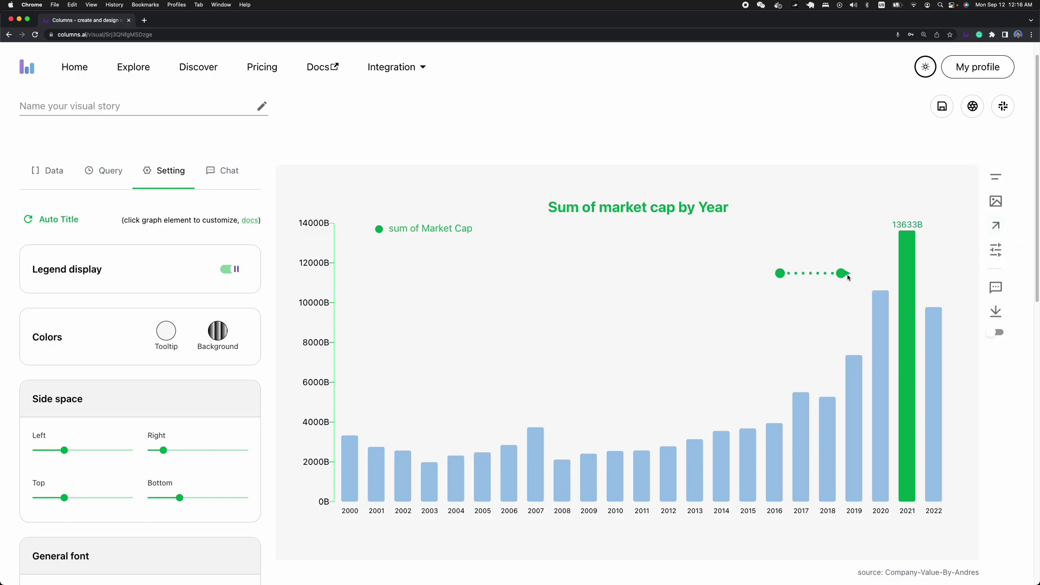
drag(843, 273, 885, 261)
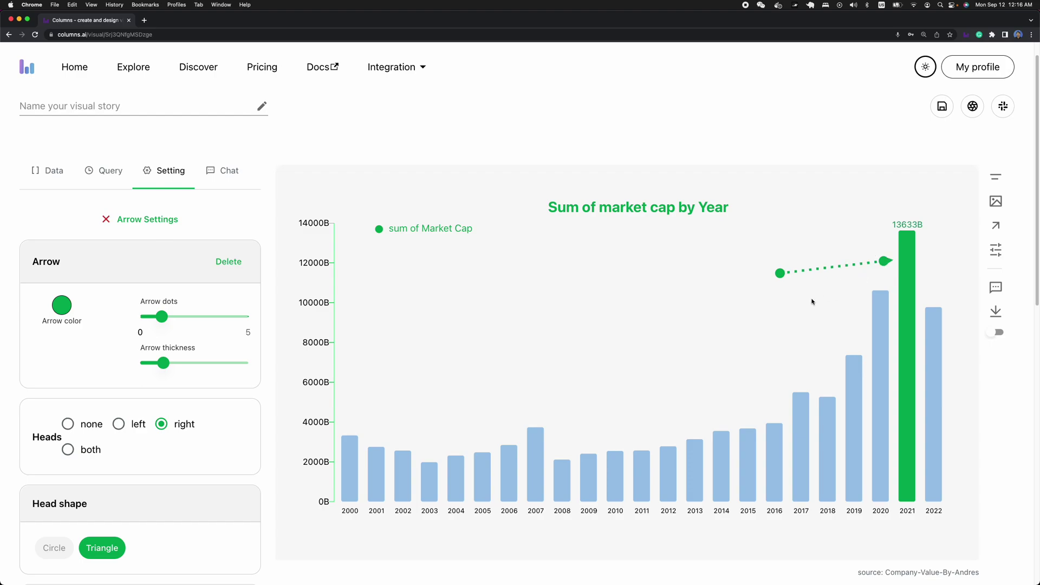
drag(780, 279, 756, 265)
- Leave the arrow without shadowing and set Arrow dots to 0 for a solid line
scroll(179, 457, down, 5)
click(231, 463)
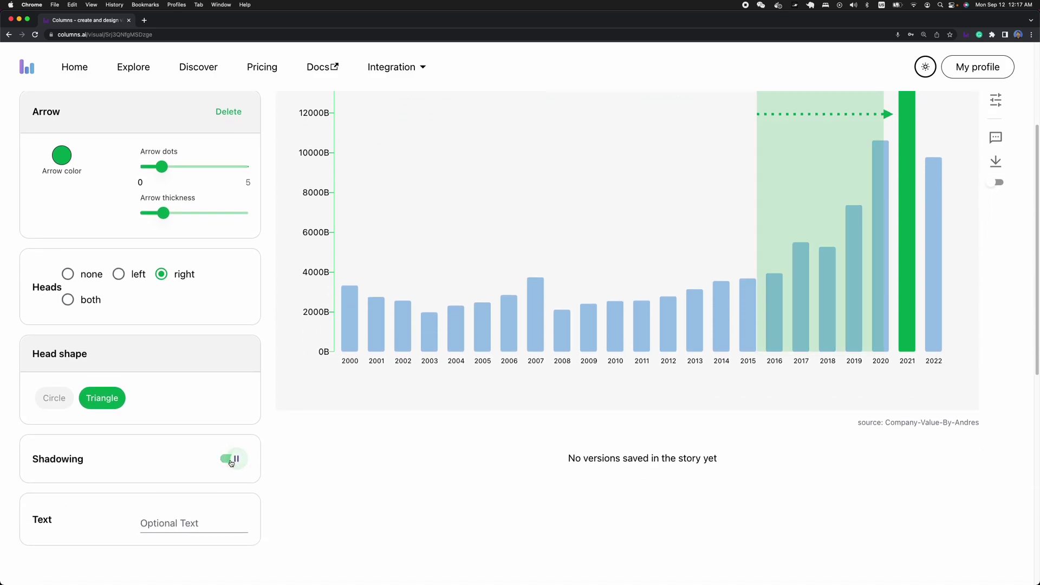
click(231, 462)
scroll(214, 384, up, 6)
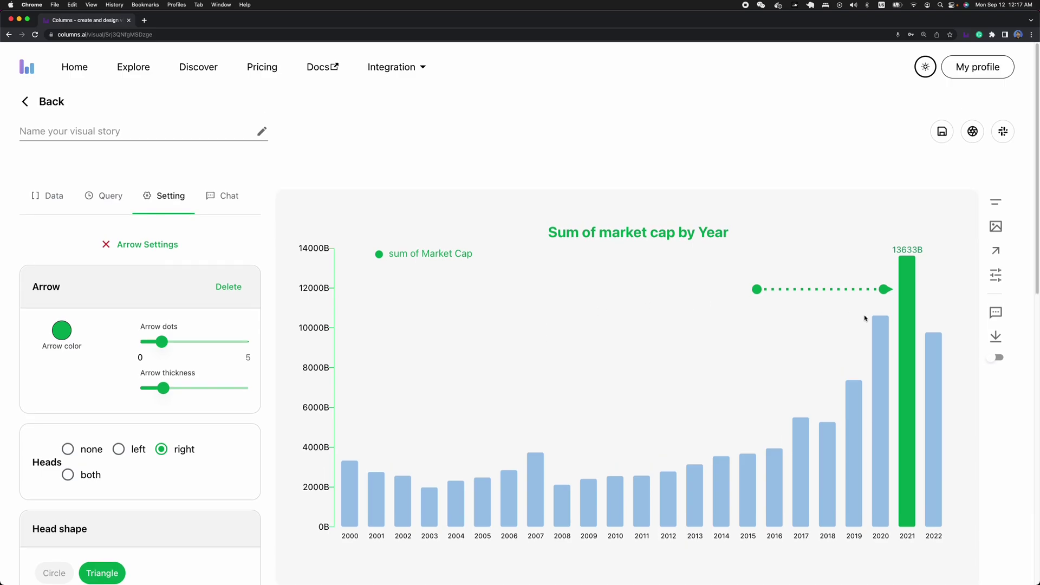
drag(162, 342, 136, 342)
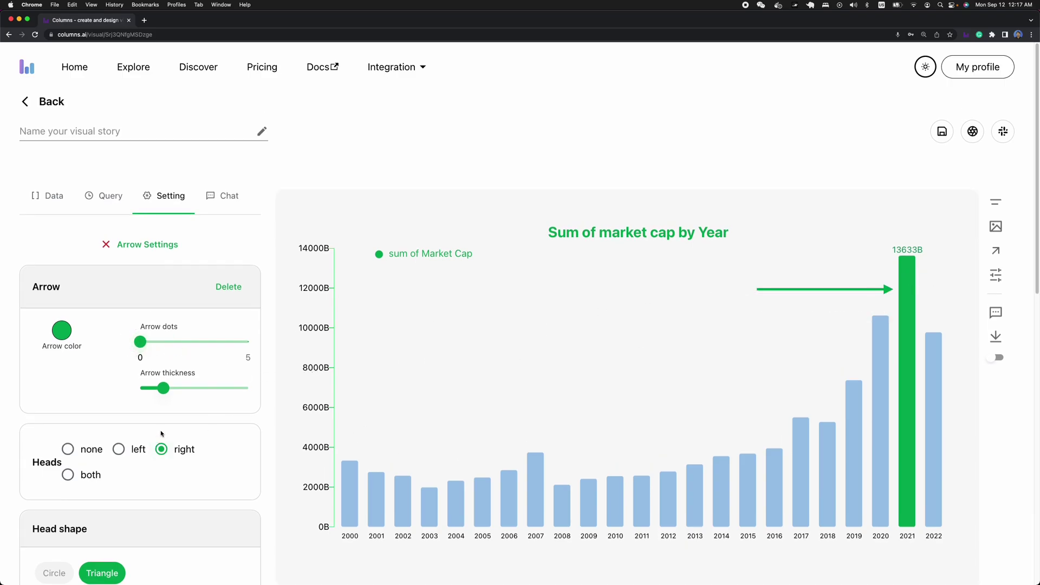
scroll(174, 438, down, 4)
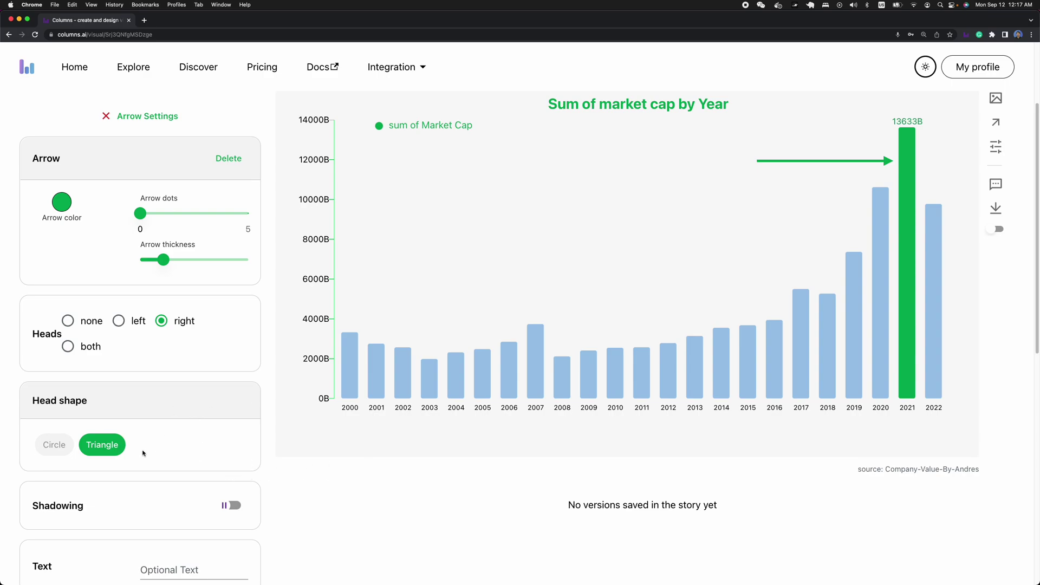
scroll(148, 462, down, 1)
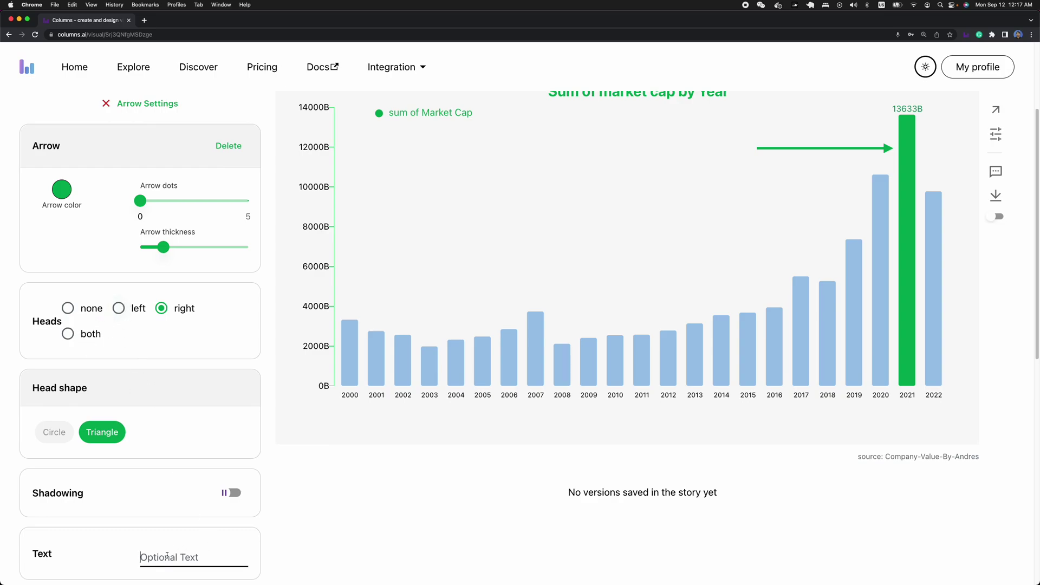
- Label the arrow '2021 peak at company values' and reduce its text font size
click(205, 553)
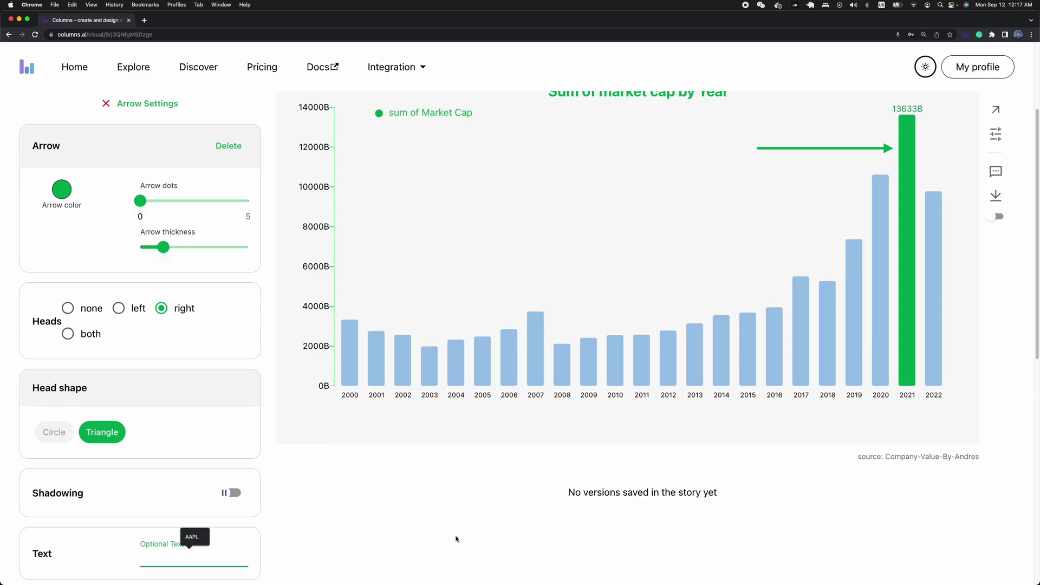
text(20)
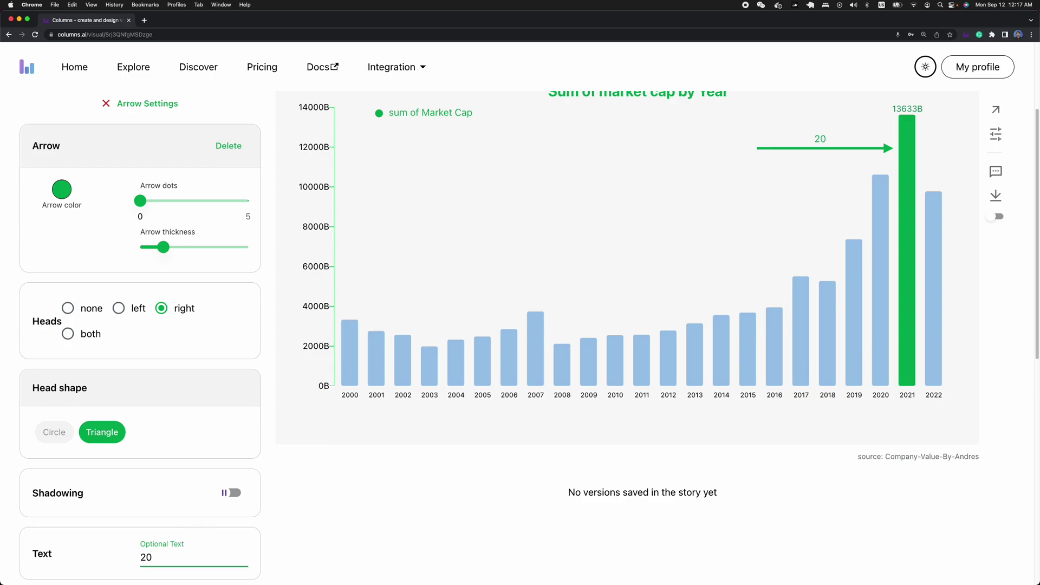
text(21 peak compan)
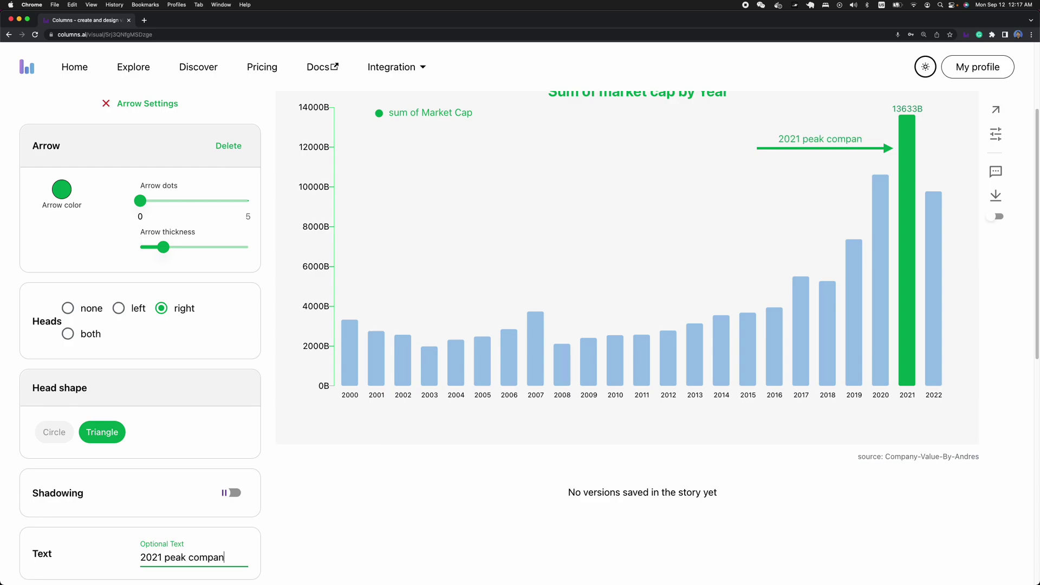
text(y at )
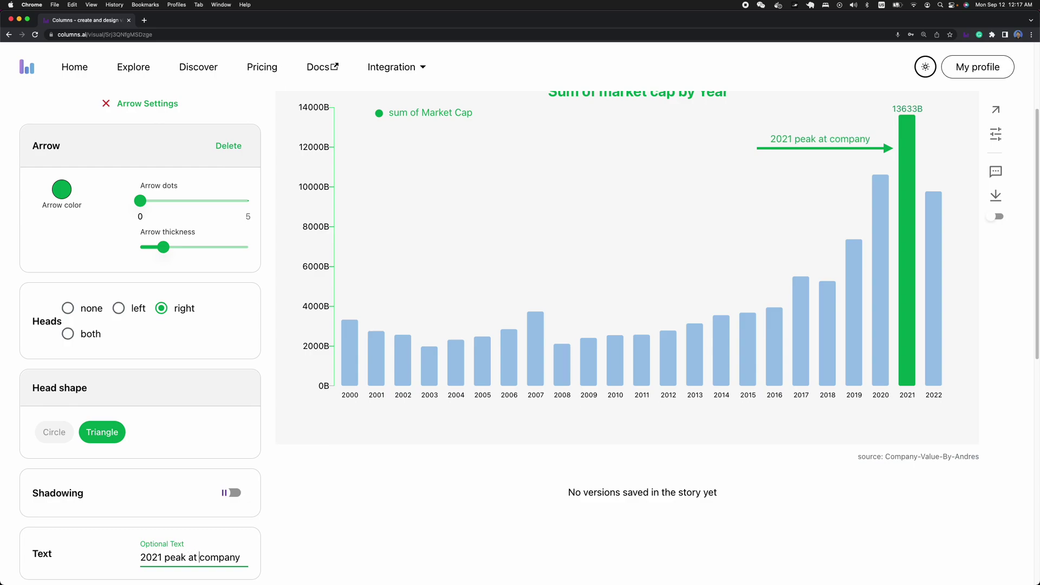
text( values)
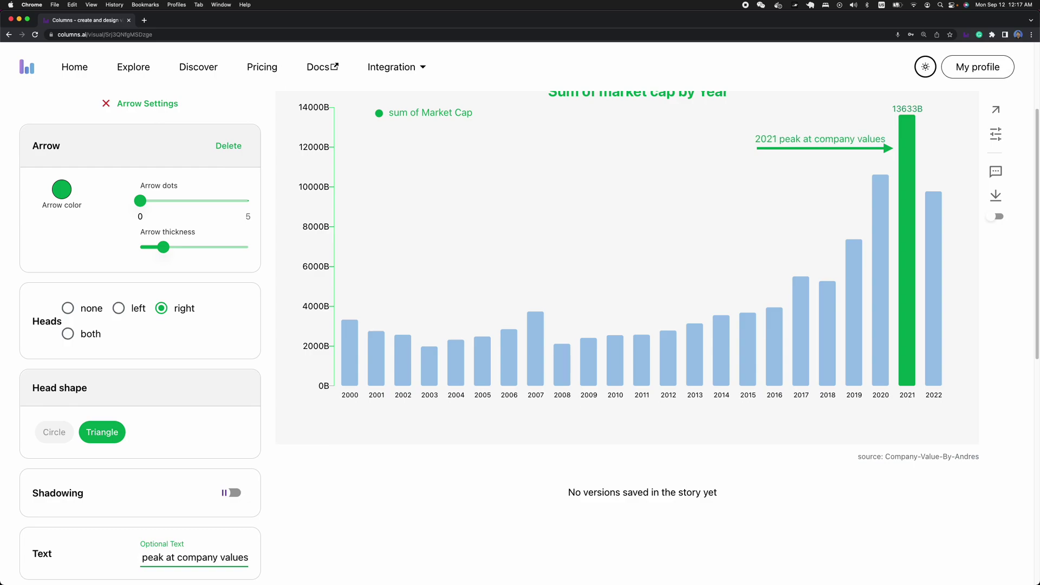
scroll(182, 501, down, 5)
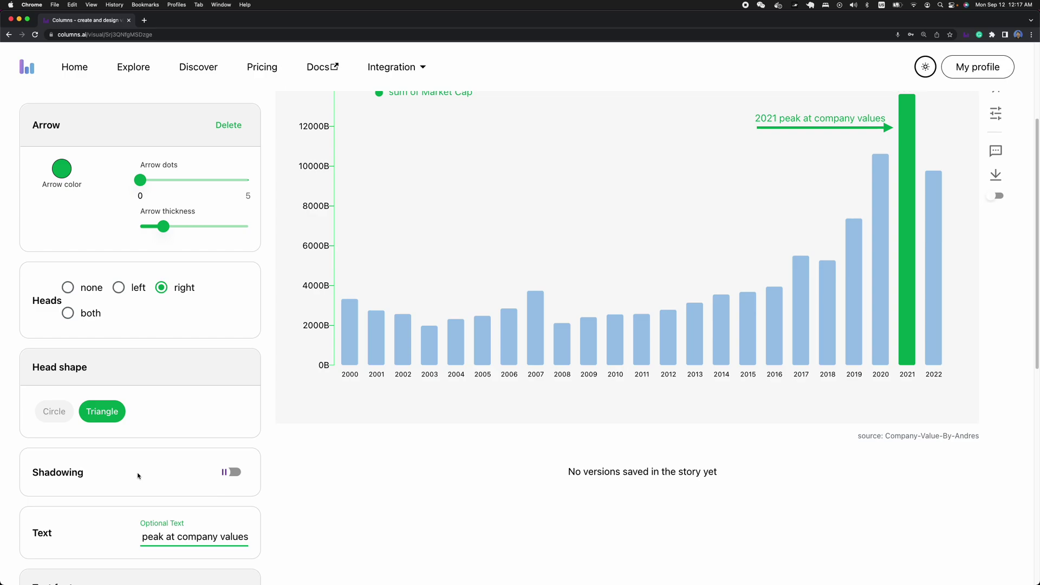
mouse_move(187, 519)
drag(187, 520, 183, 519)
- Make the arrow's label text crimson (#c2185b)
scroll(95, 508, down, 4)
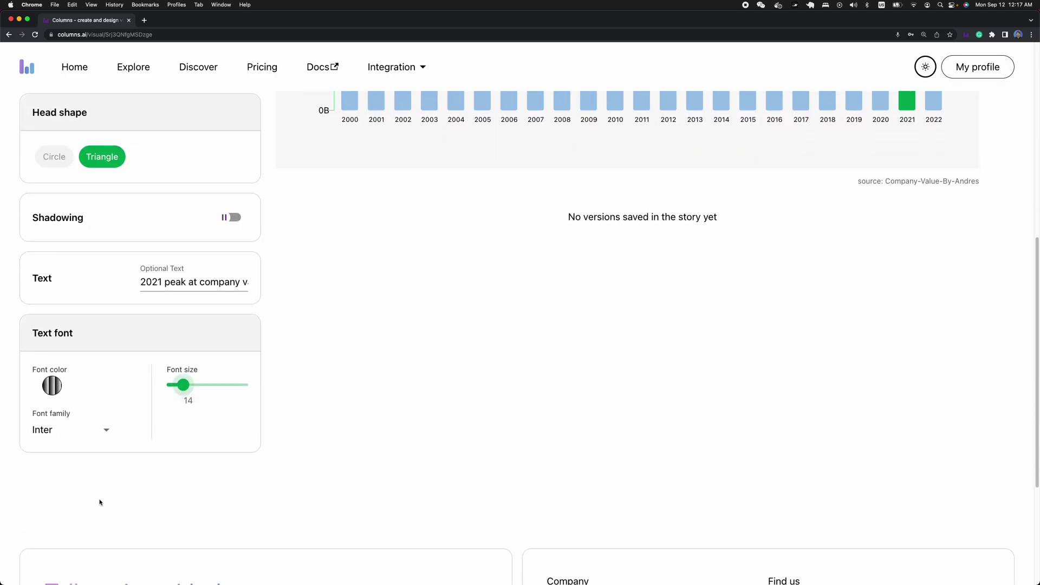
click(51, 386)
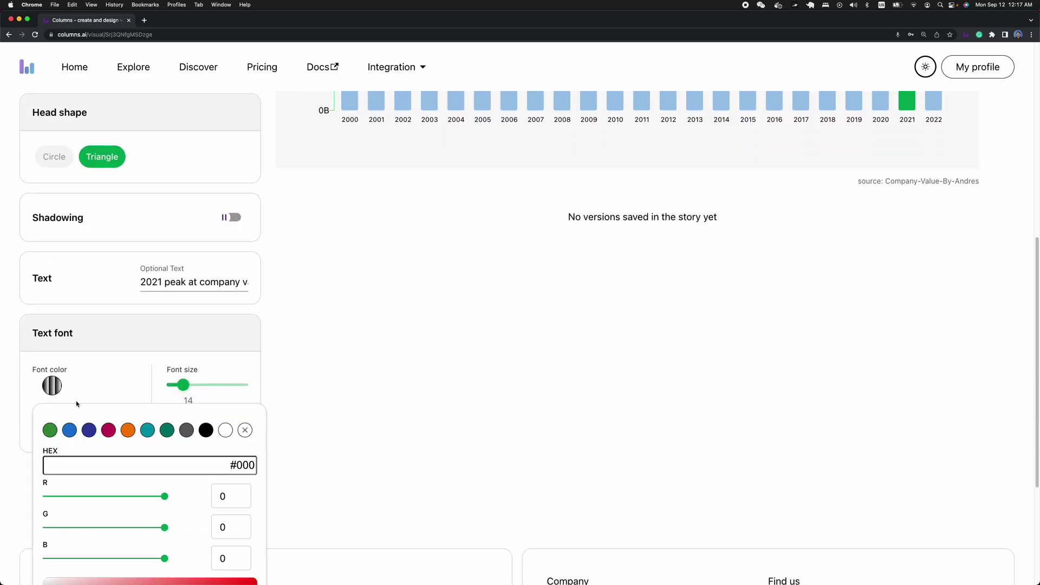
click(107, 431)
click(316, 399)
- Colour the arrow itself crimson and make its line slightly thinner
scroll(364, 409, up, 11)
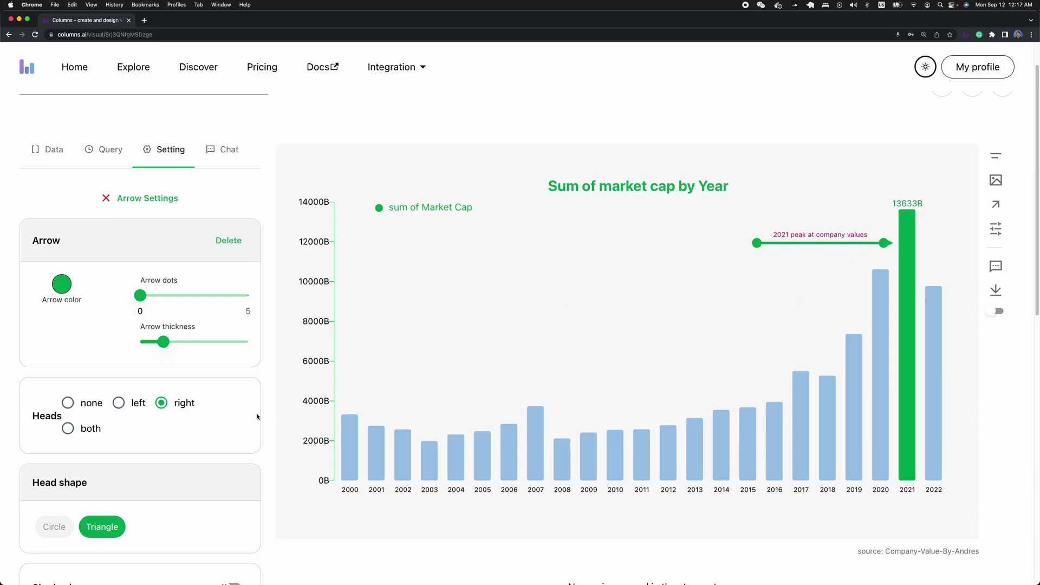
click(62, 283)
click(109, 341)
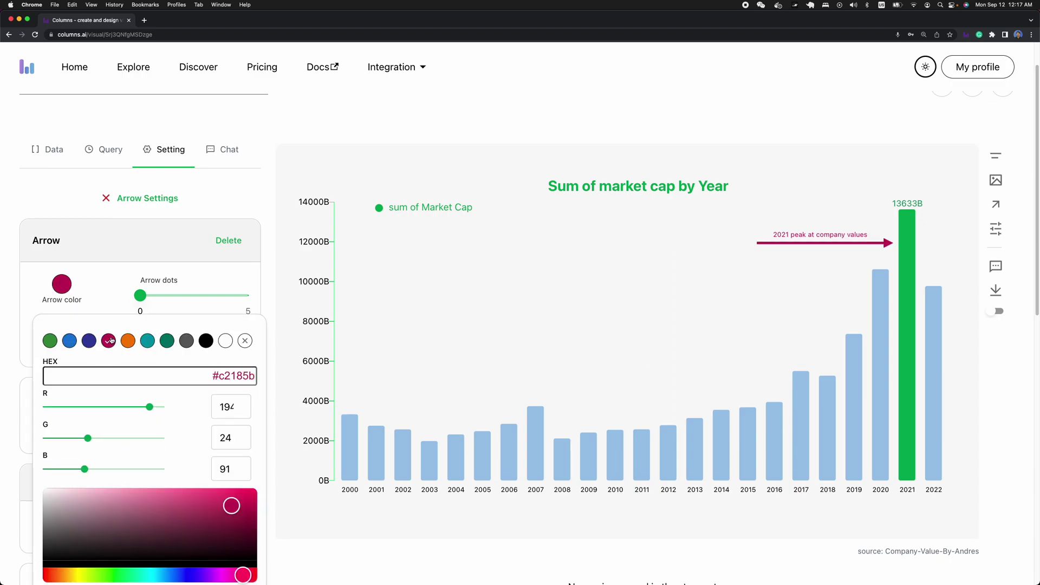
click(549, 257)
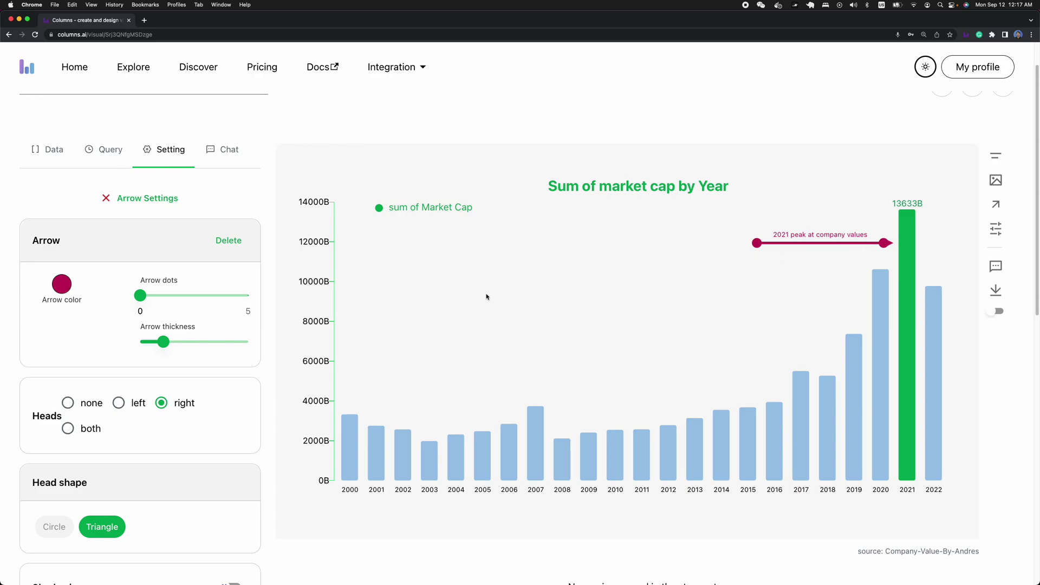
drag(163, 342, 155, 341)
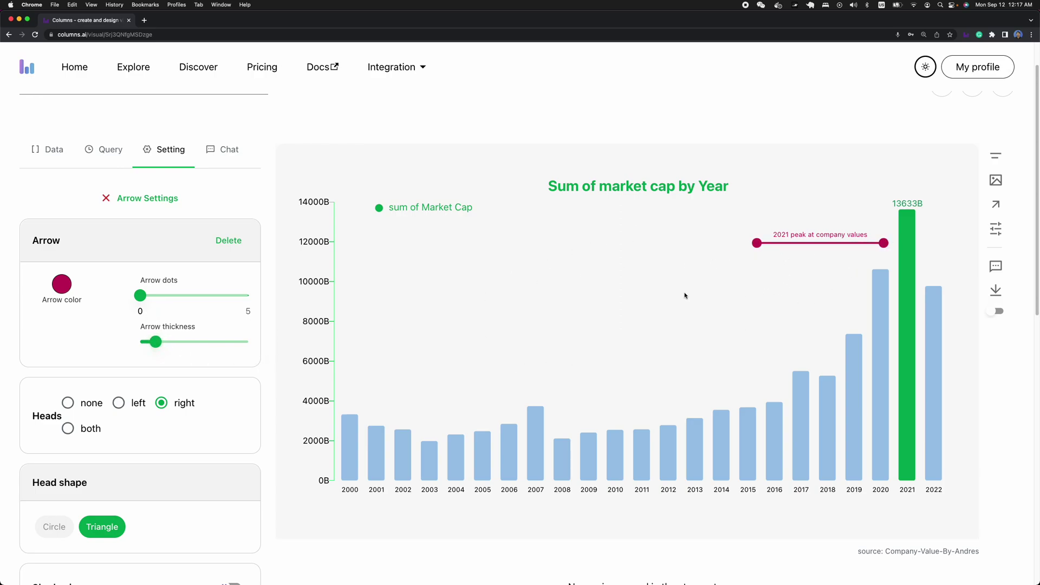
- Pin the chat comment 'let's pay attention to this peak' on the chart, then show the Data panel
click(997, 267)
click(732, 242)
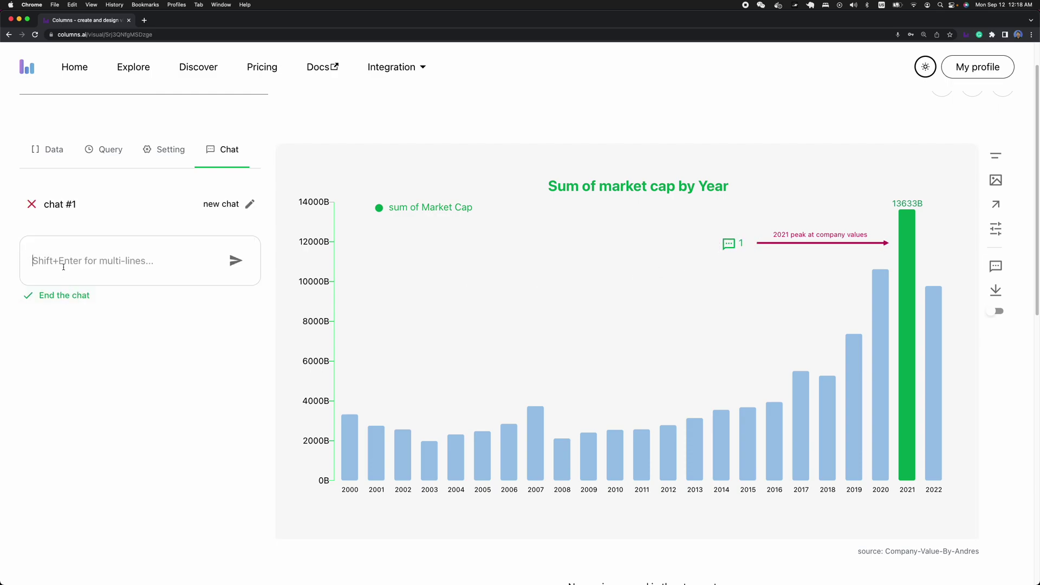
text(let's)
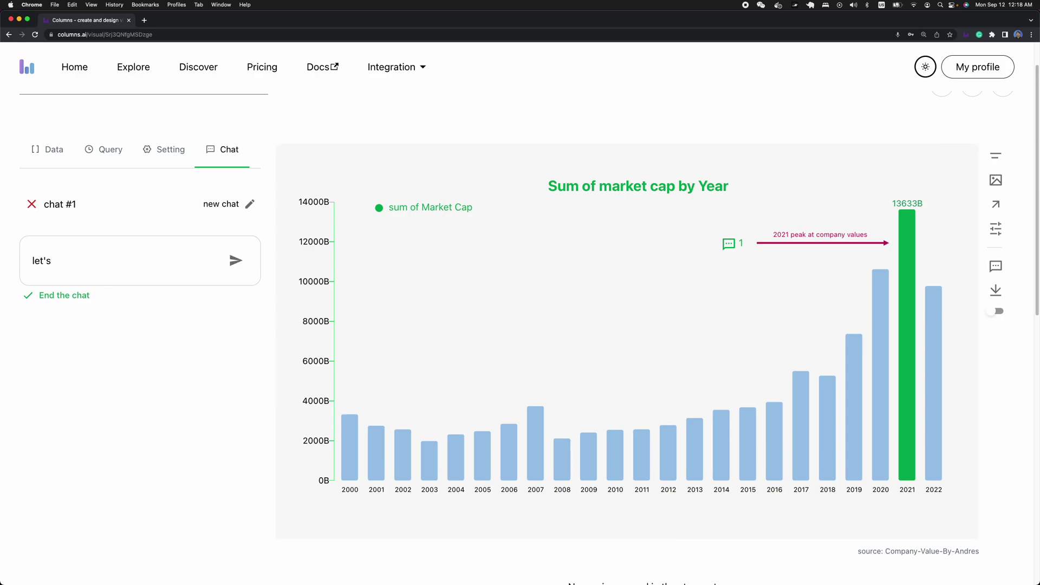
text( pay attention to this peak!)
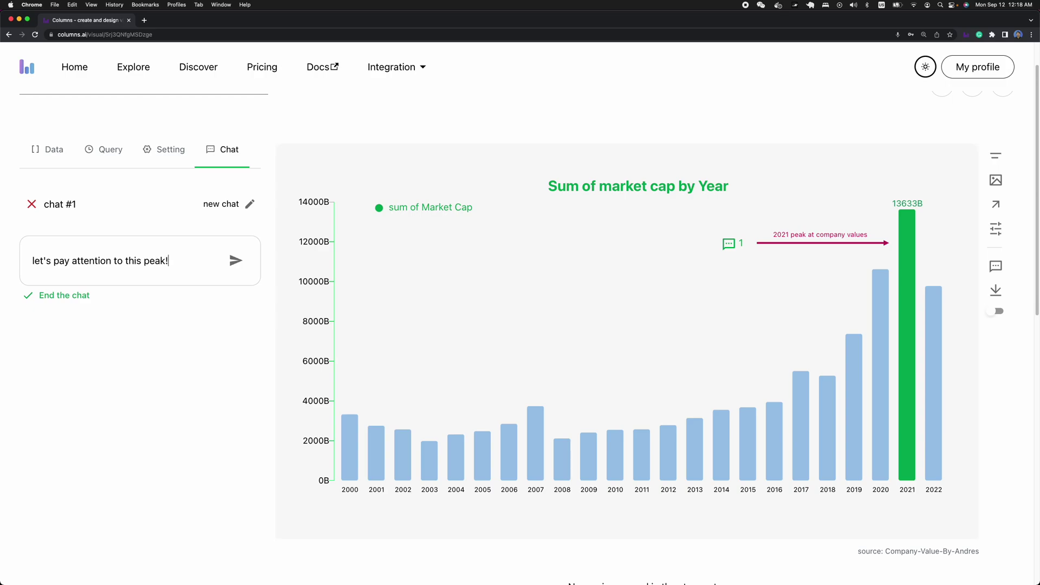
key(Return)
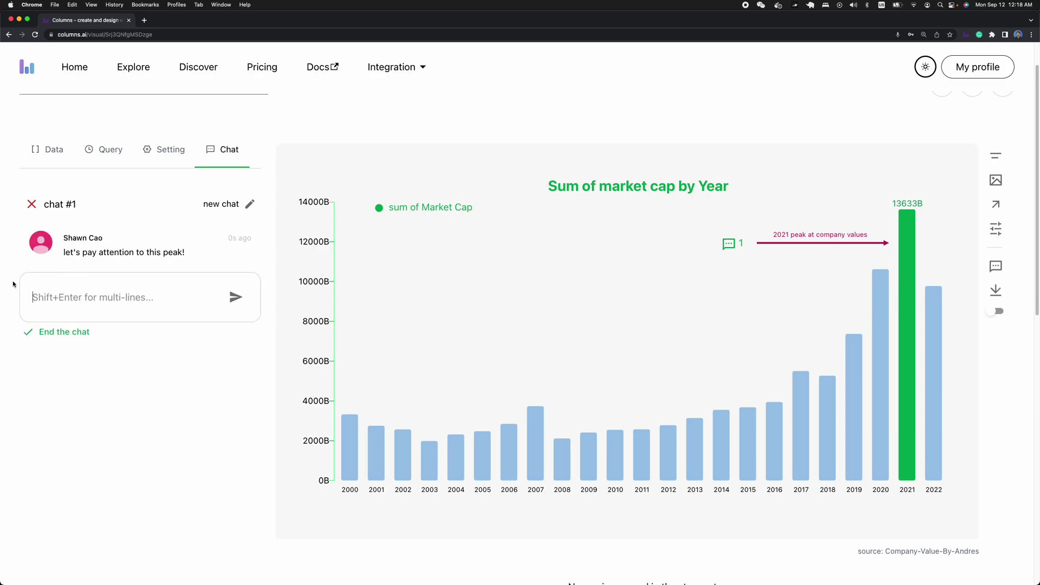
click(64, 154)
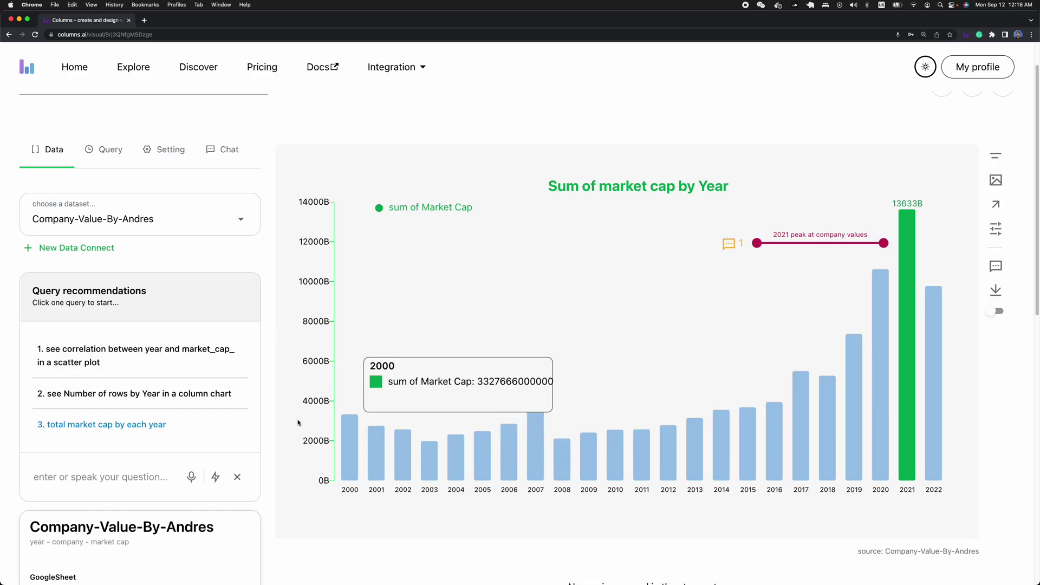
- Enter 'company valuation analysis' as the story name, replacing the mistyped trailing word 'total'
scroll(146, 259, up, 2)
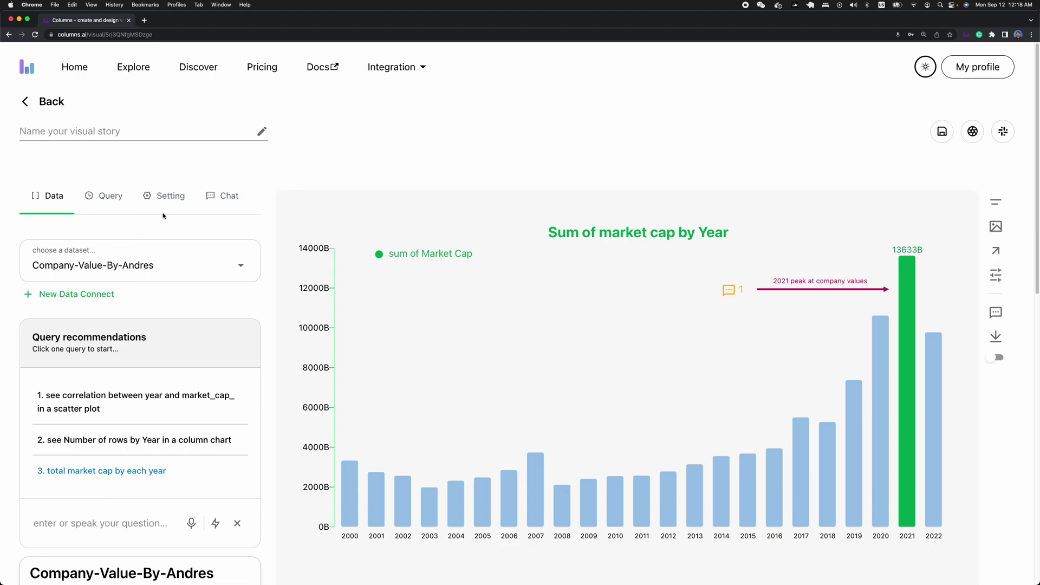
click(81, 136)
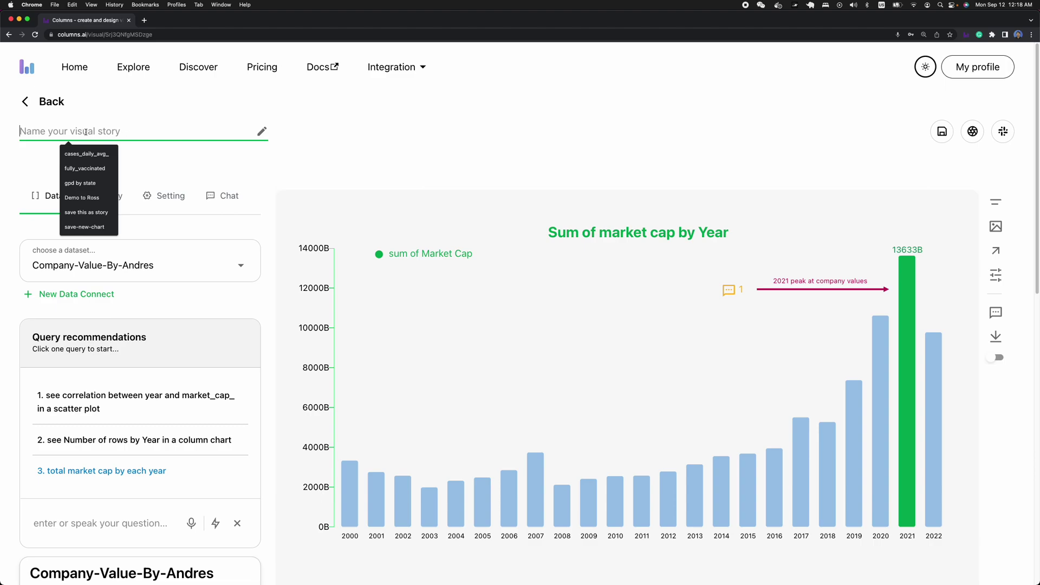
text(company value)
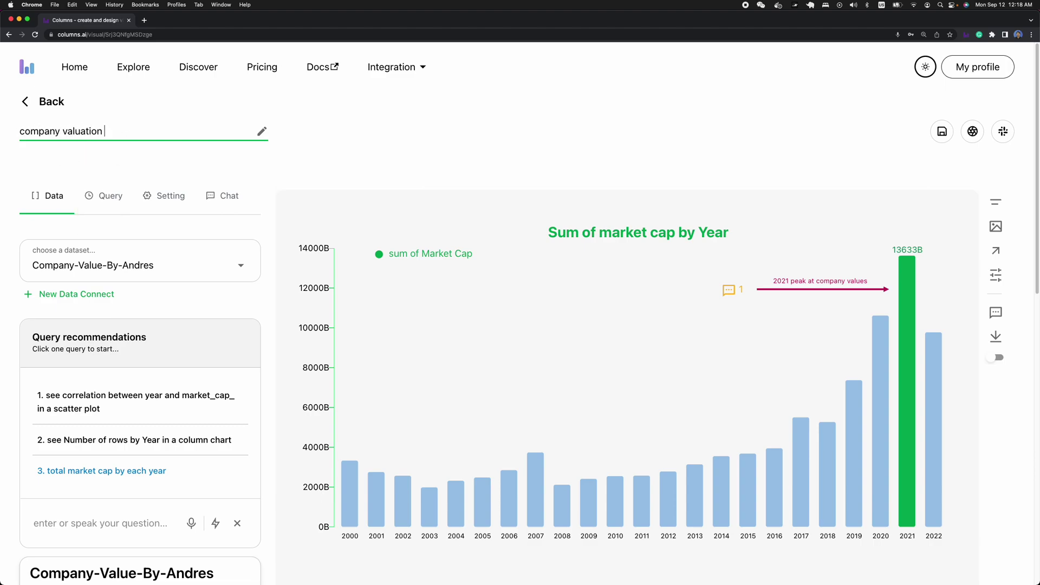
text(tion total)
key(alt+BackSpace)
text(analysis)
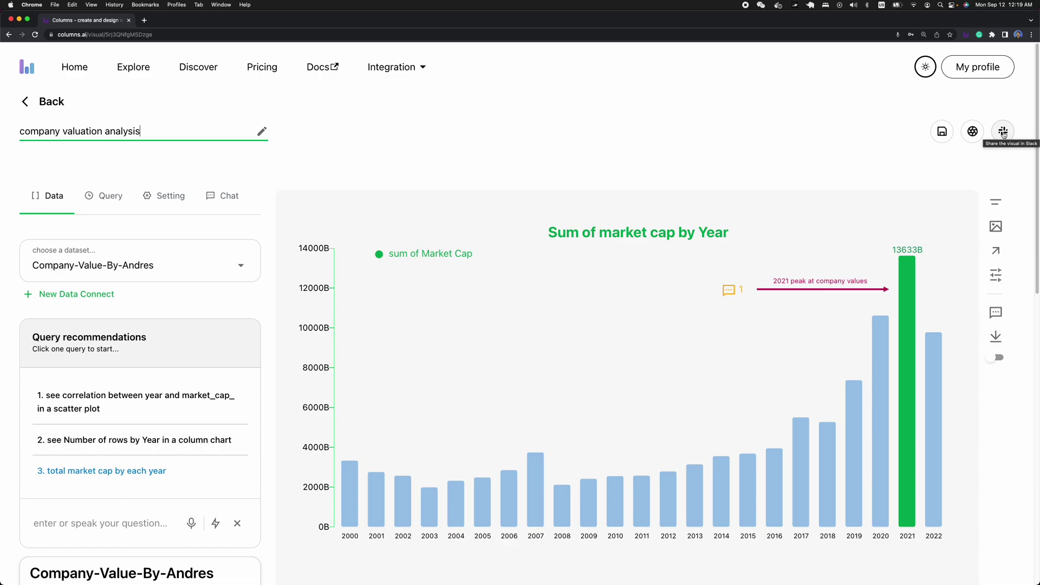
- Save the visual story as its first version, v1
click(977, 70)
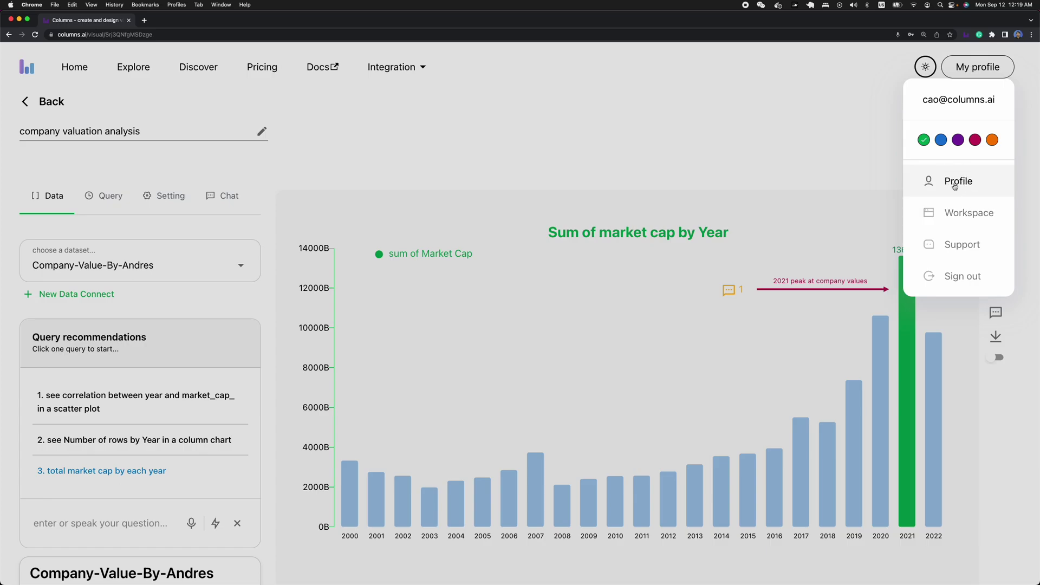
click(867, 146)
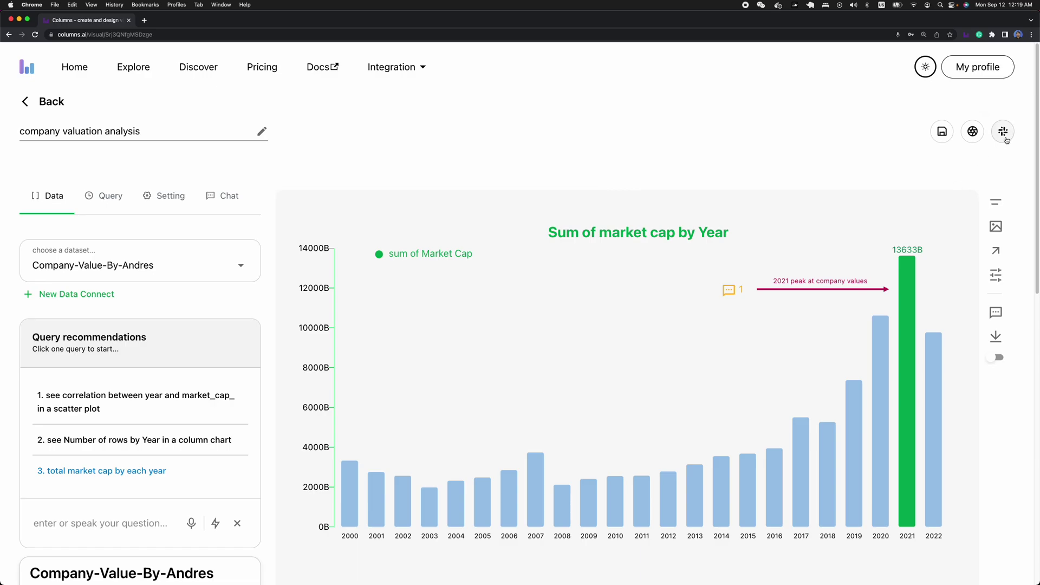
mouse_move(828, 247)
scroll(905, 225, down, 1)
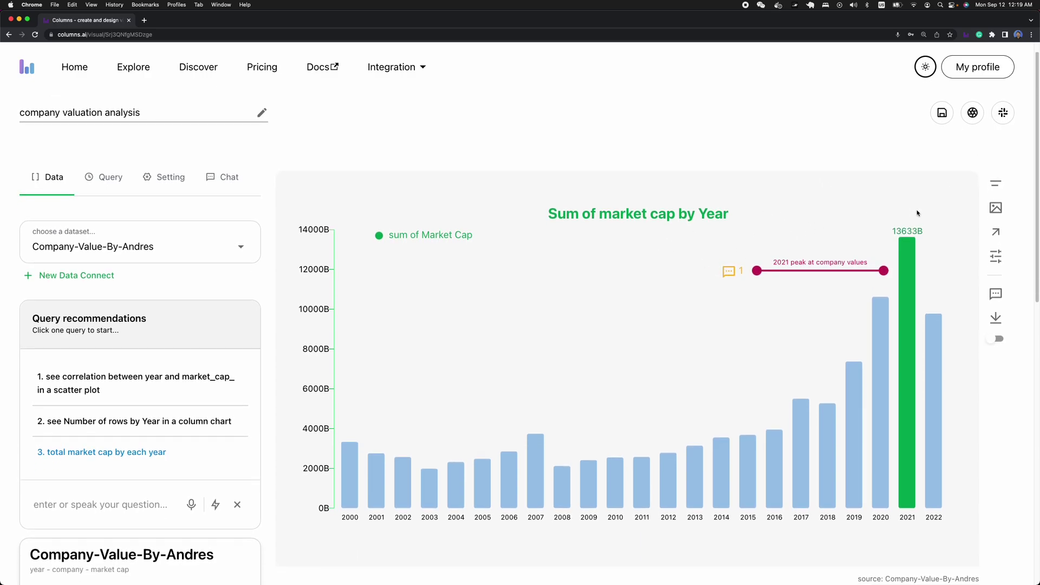
scroll(921, 179, up, 1)
click(942, 131)
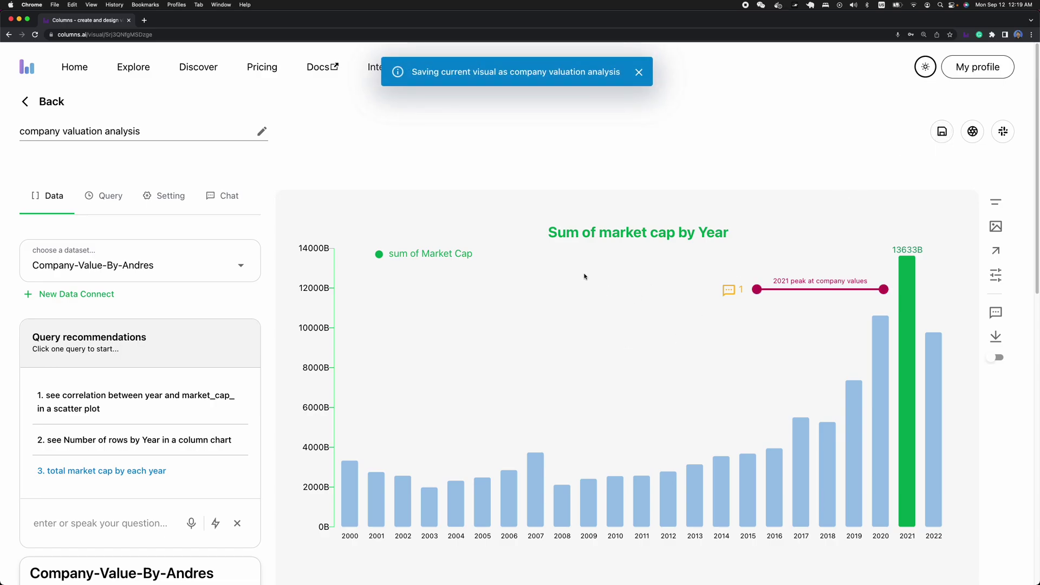
scroll(585, 276, down, 4)
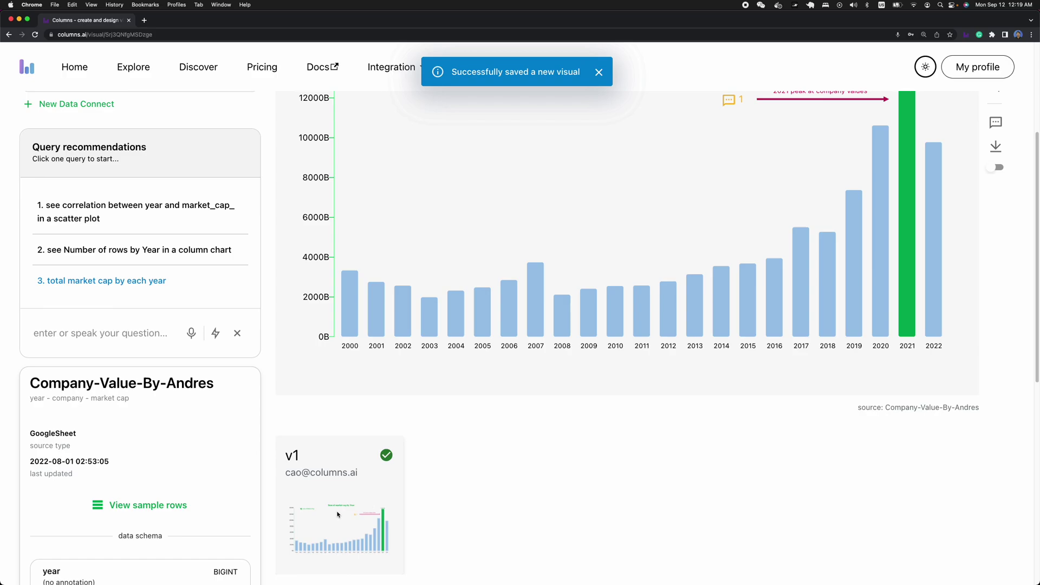
scroll(368, 379, up, 4)
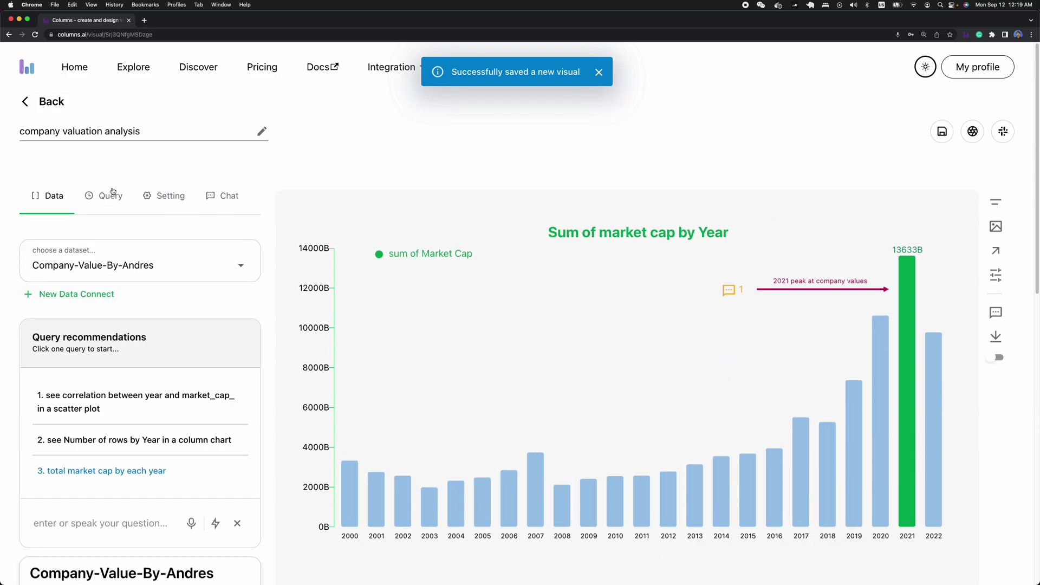
- Return to the story list and open Share for the company valuation analysis story
click(27, 102)
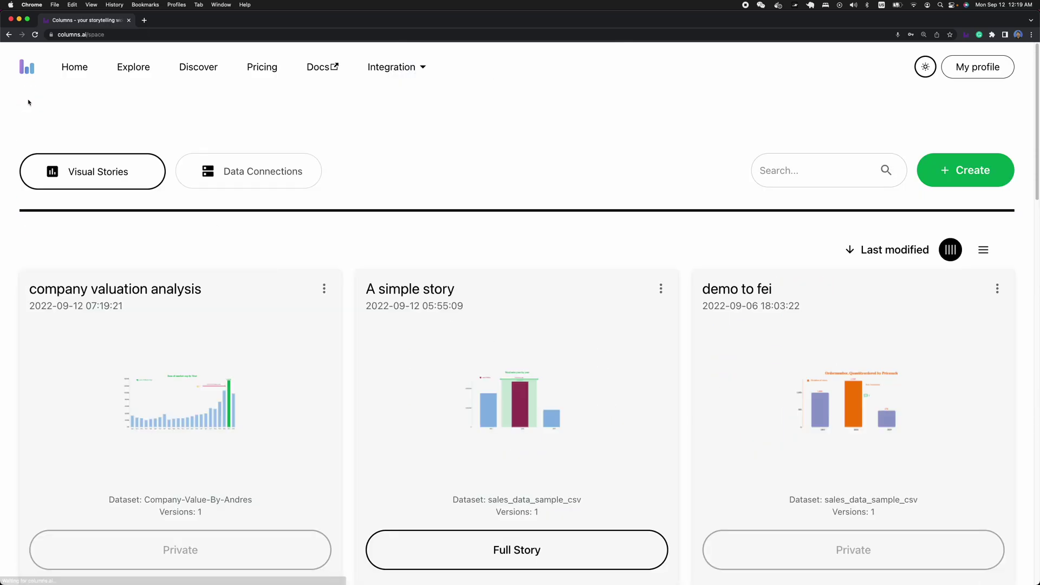
scroll(332, 239, down, 7)
scroll(173, 212, up, 7)
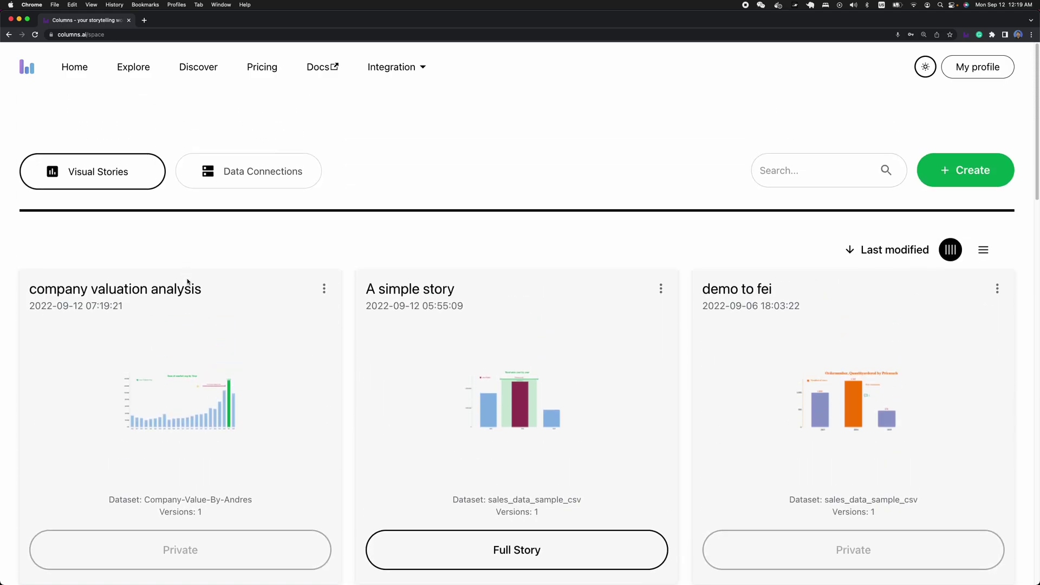
scroll(141, 249, down, 2)
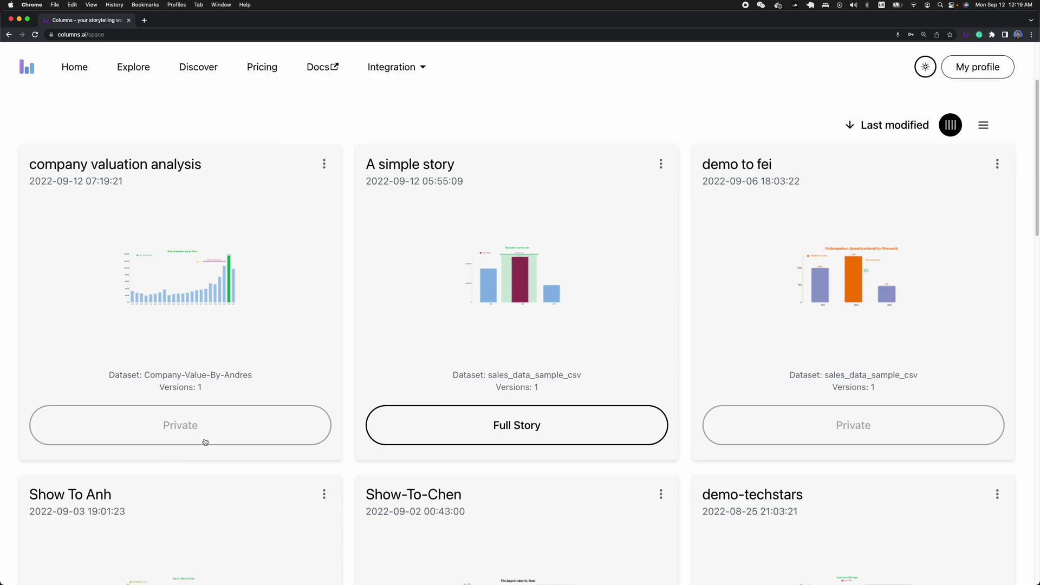
click(325, 163)
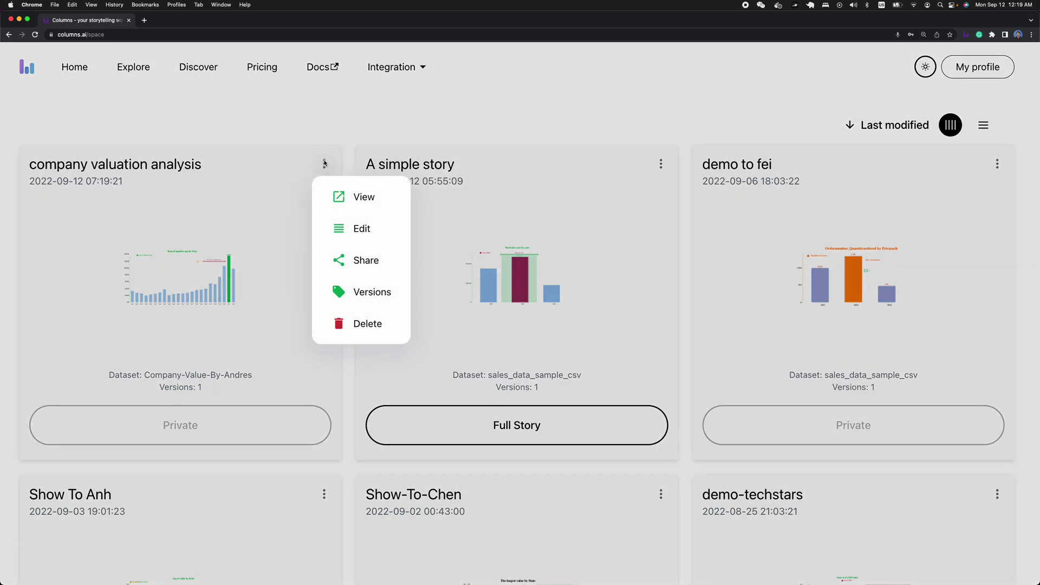
click(365, 262)
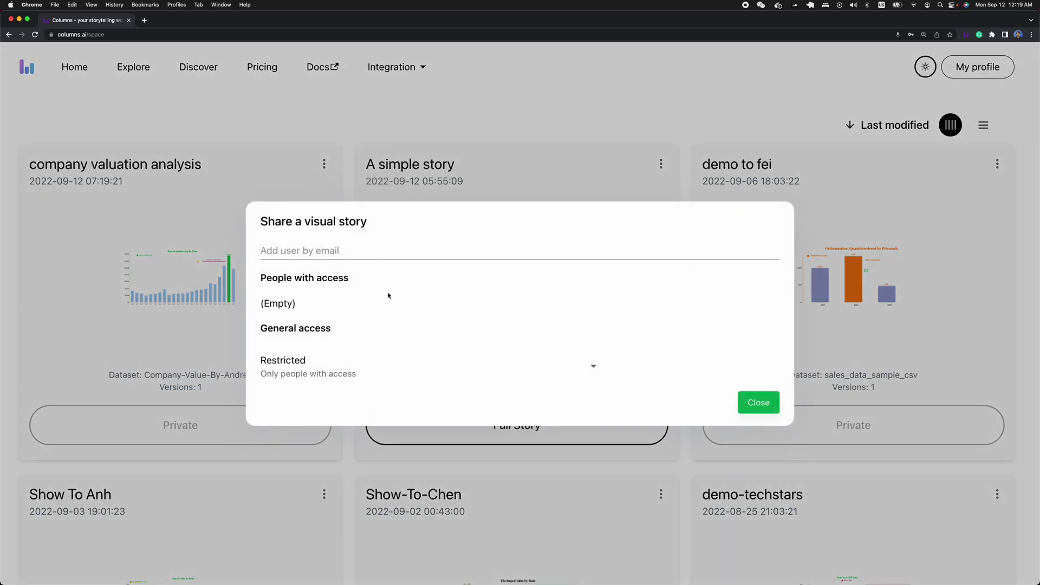
- Invite the recipient's email address as Commenter, keep general access Restricted, and save
click(338, 250)
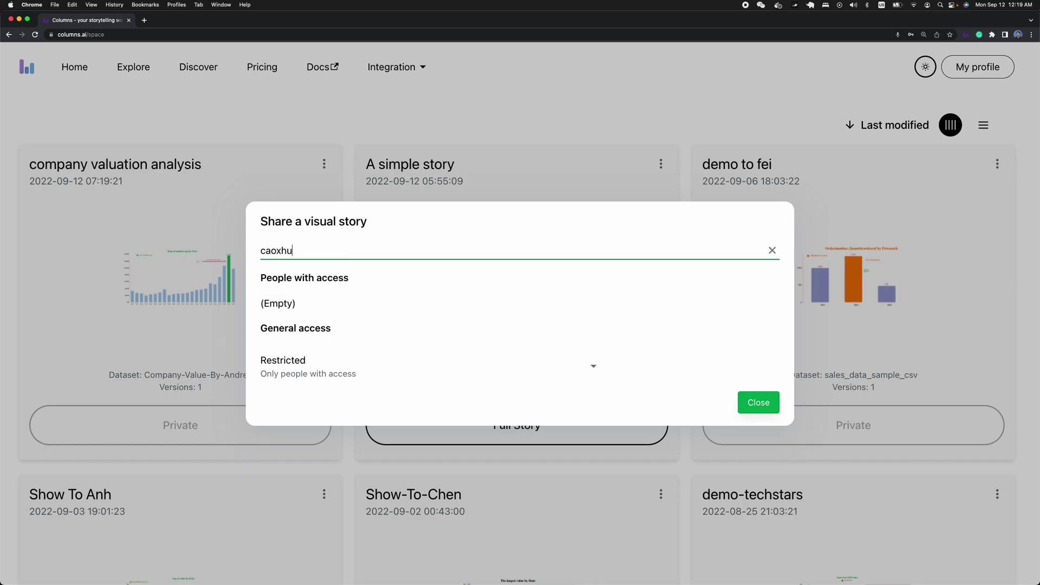
key(Return)
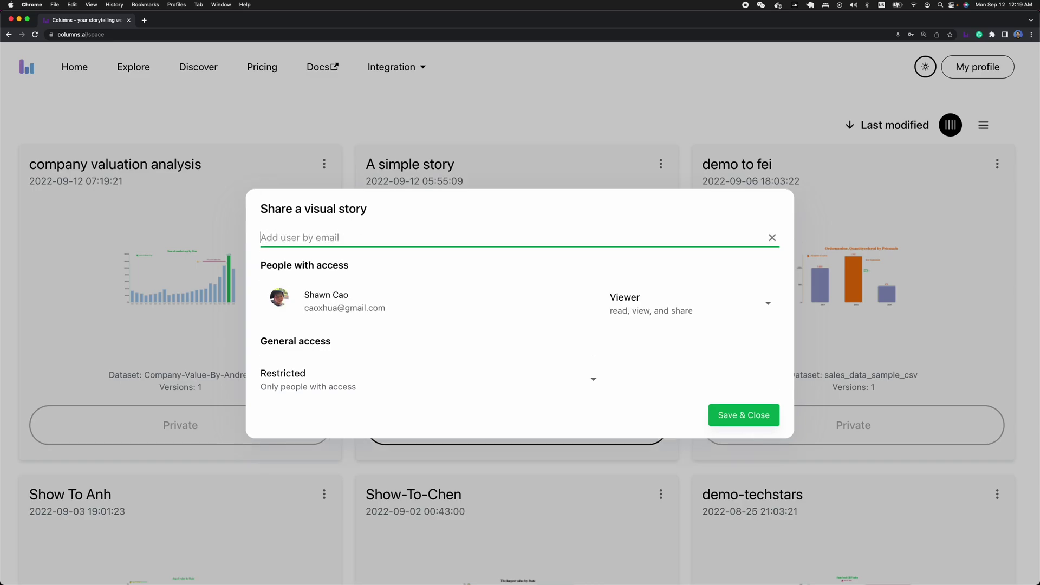
click(658, 304)
click(656, 373)
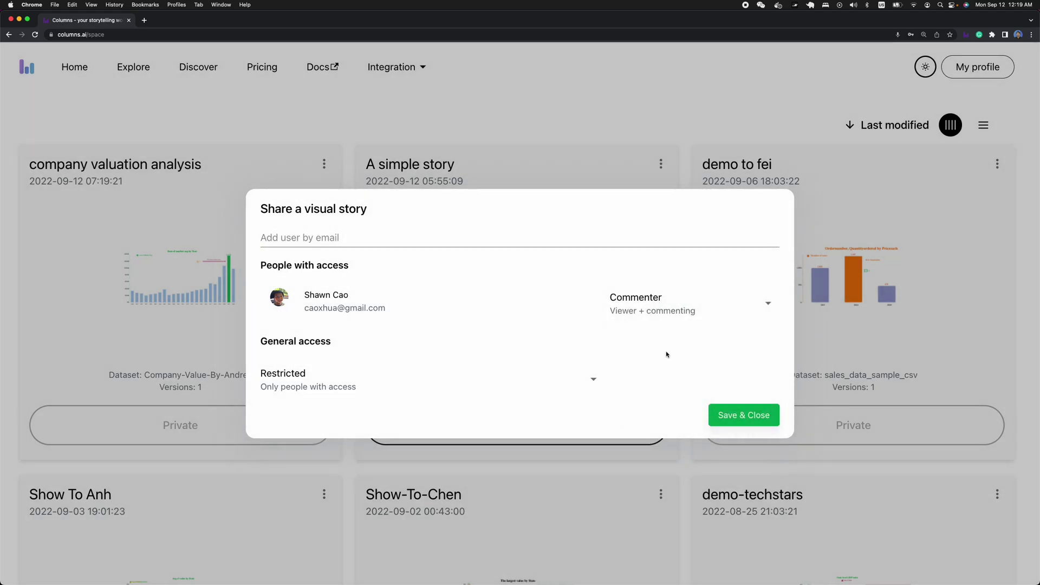
click(320, 382)
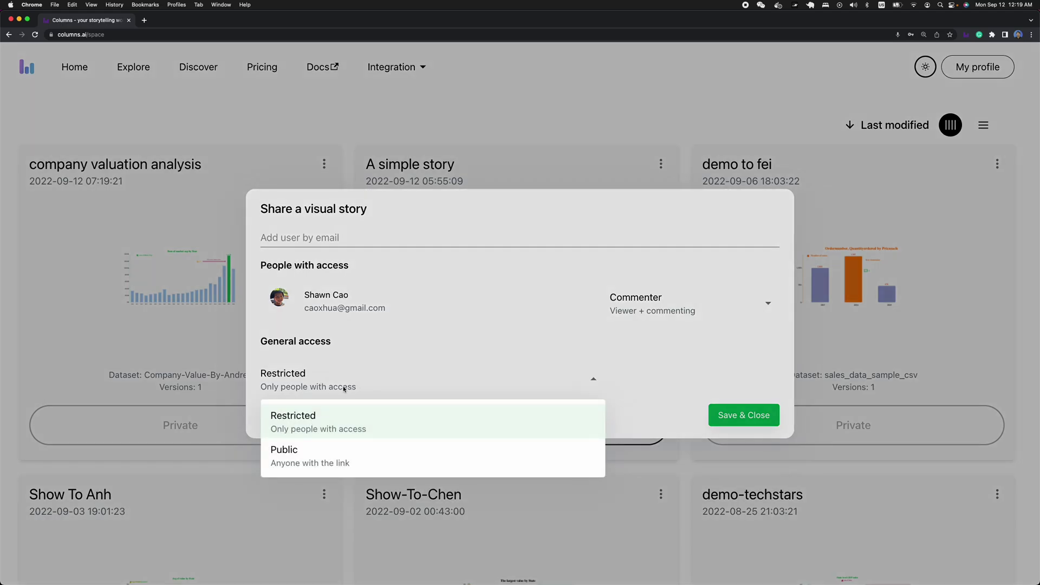
click(385, 412)
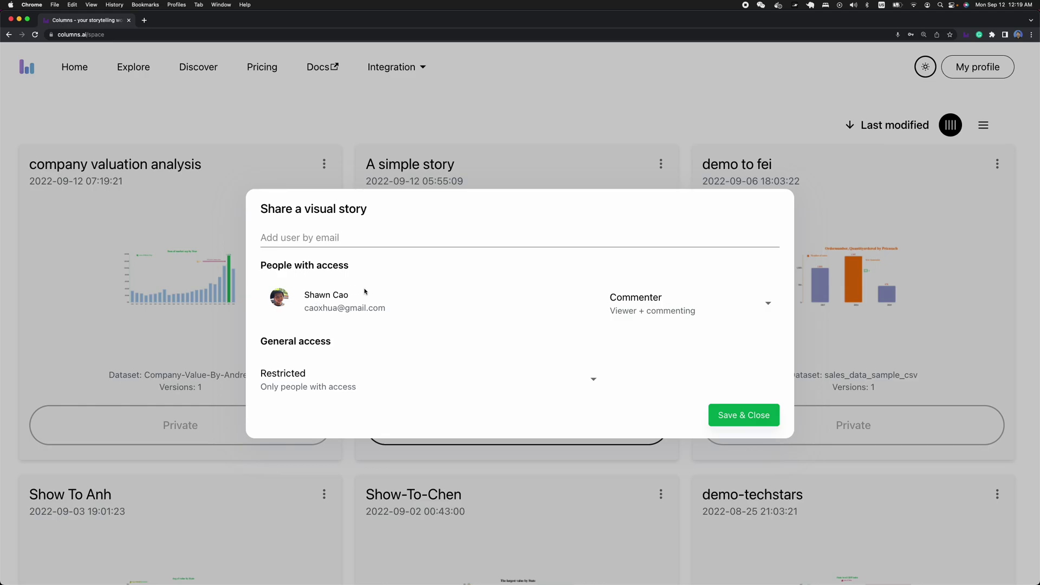
click(745, 421)
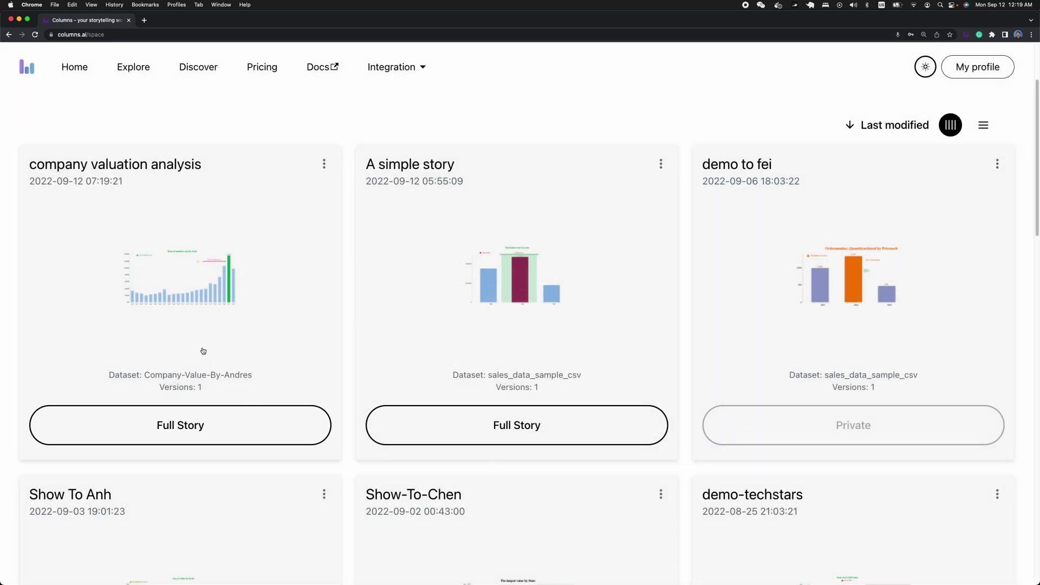
click(220, 5)
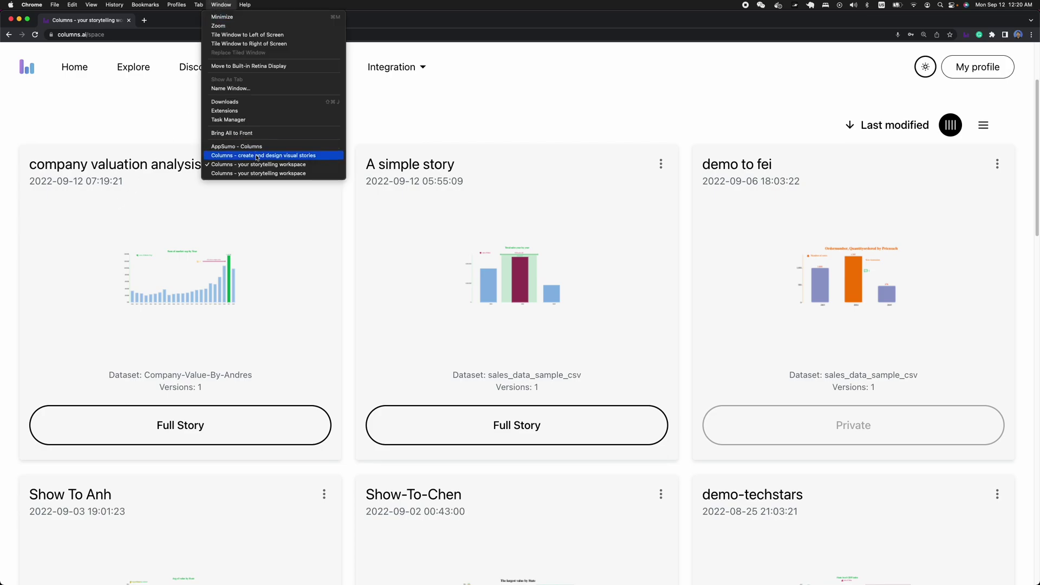
- Switch to Firefox and its Gmail tab
click(317, 242)
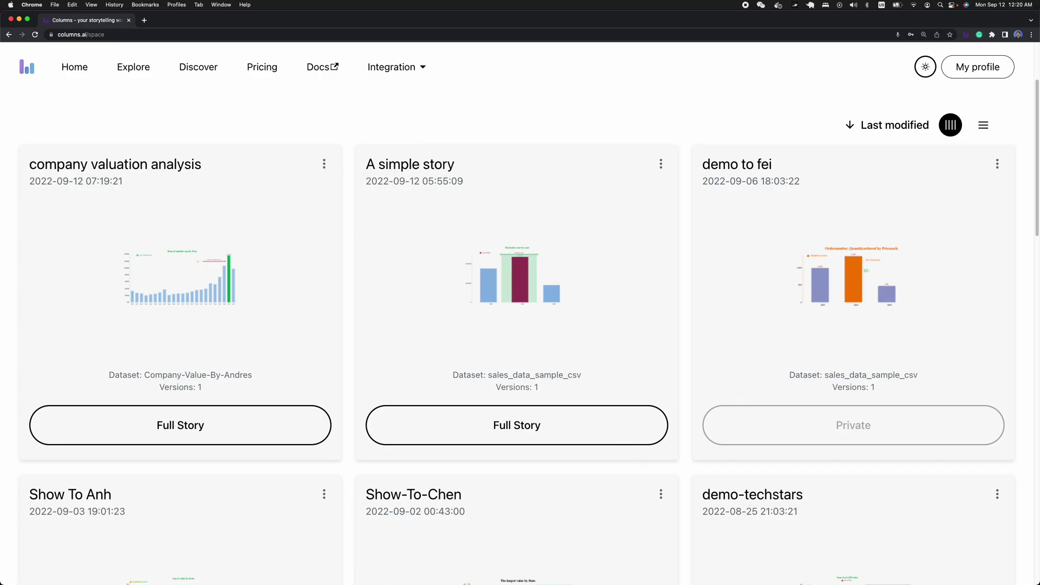
mouse_move(429, 573)
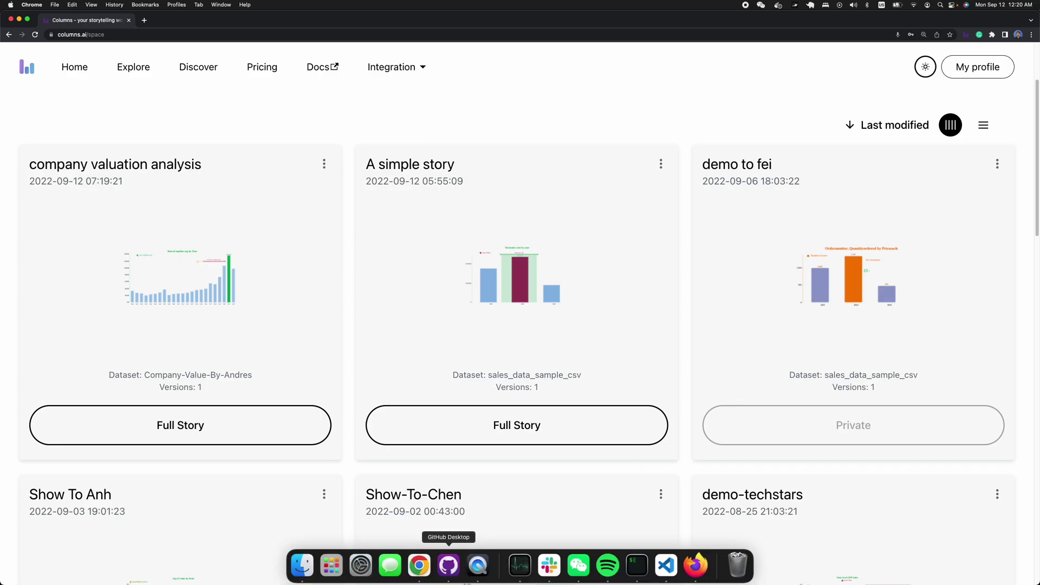
click(703, 569)
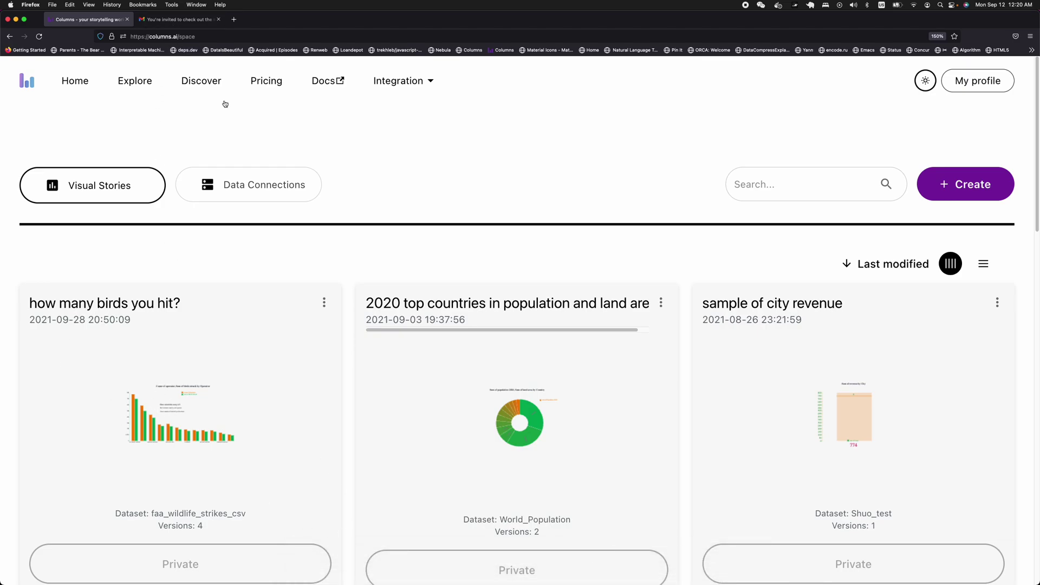
click(176, 19)
- Open the Columns invitation email, expand its trimmed content, and follow Open Story
click(61, 121)
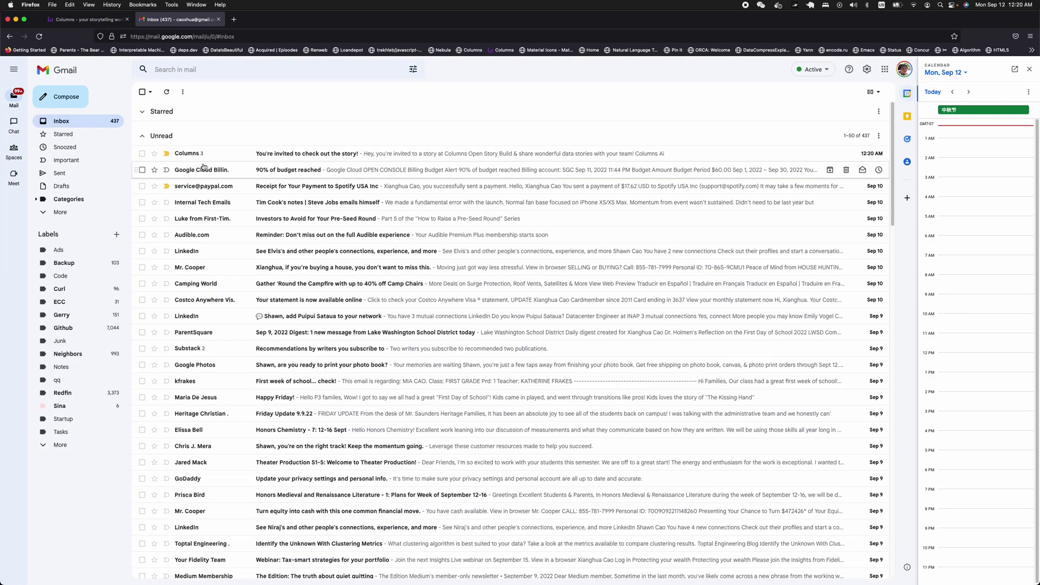
click(206, 154)
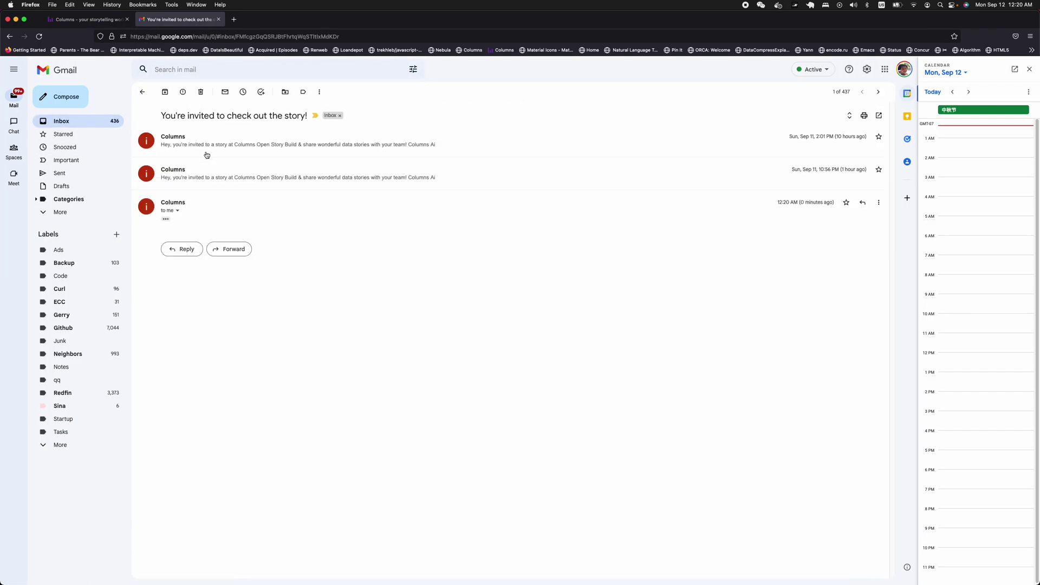
click(166, 220)
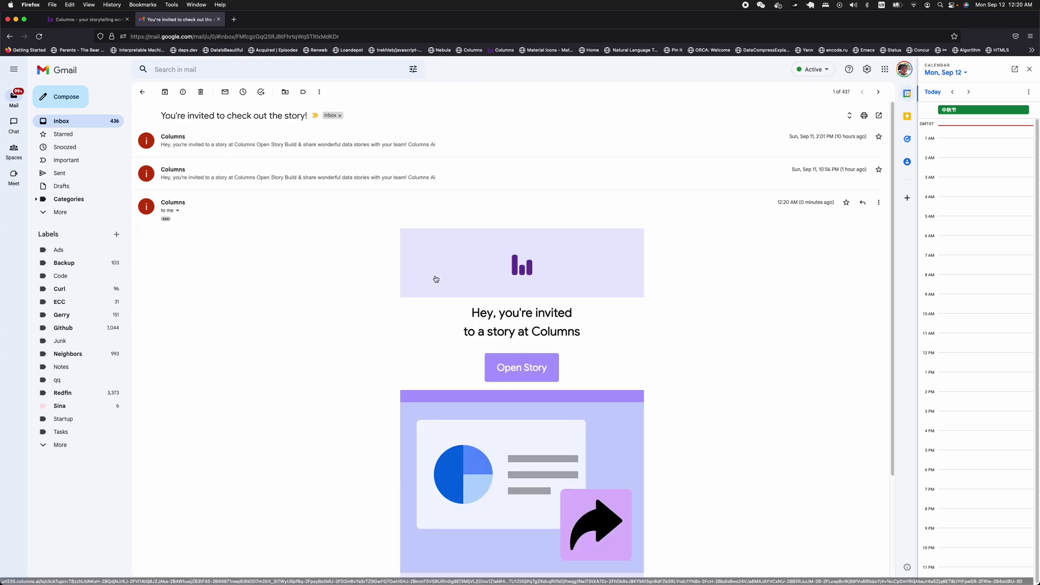
scroll(616, 309, down, 1)
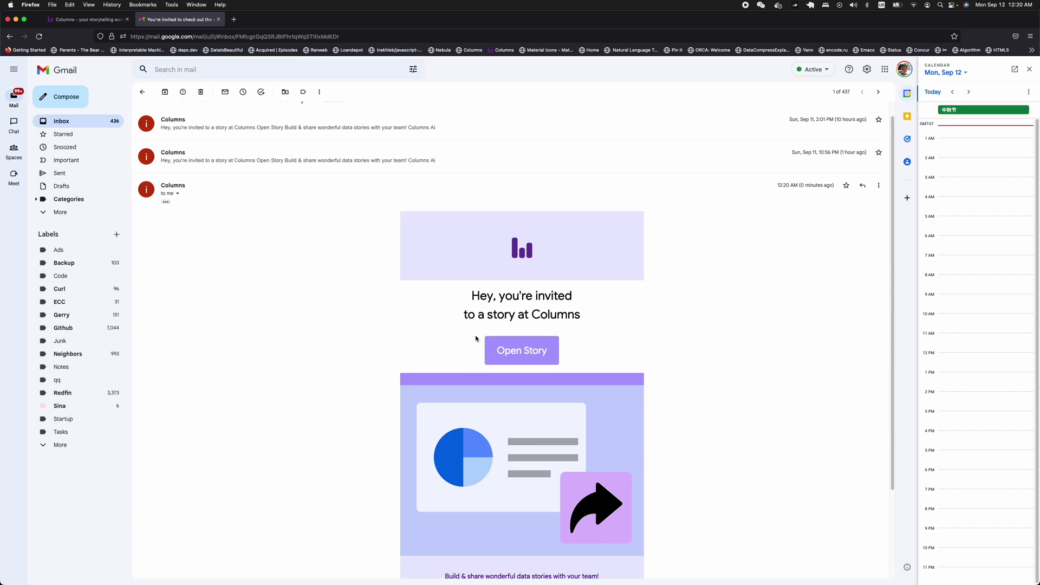
click(532, 356)
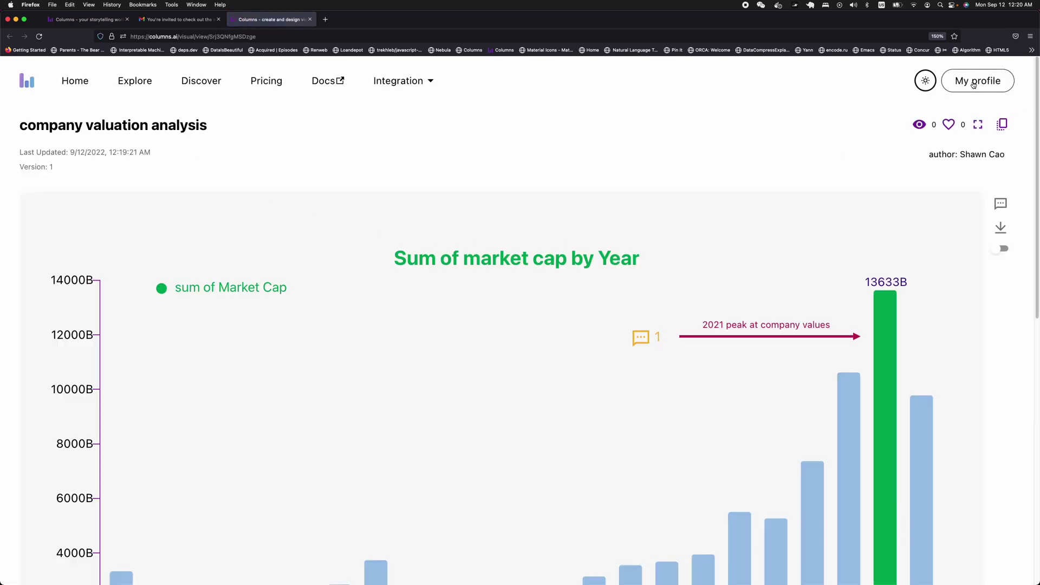
- Reply 'Yeah, big crash ahead in 2022!' in the 2021 peak's chat thread, then close it
click(974, 85)
click(755, 175)
scroll(748, 201, down, 2)
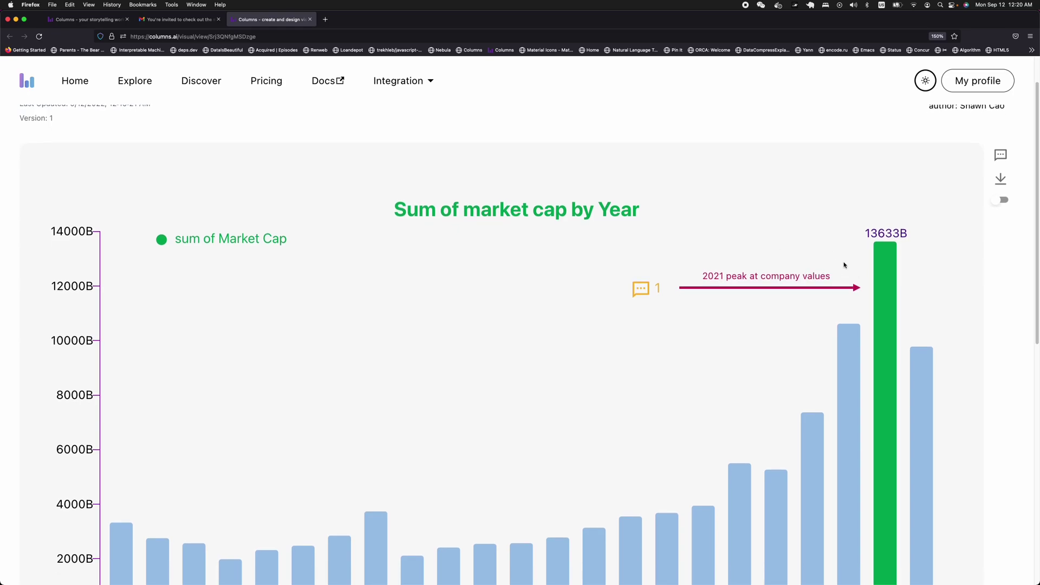
scroll(781, 274, down, 1)
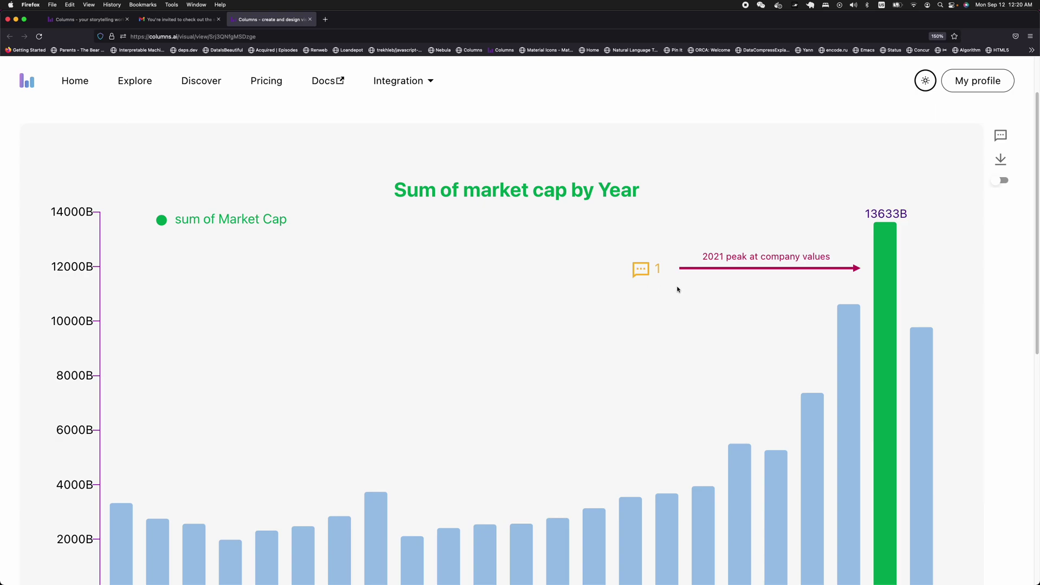
click(641, 277)
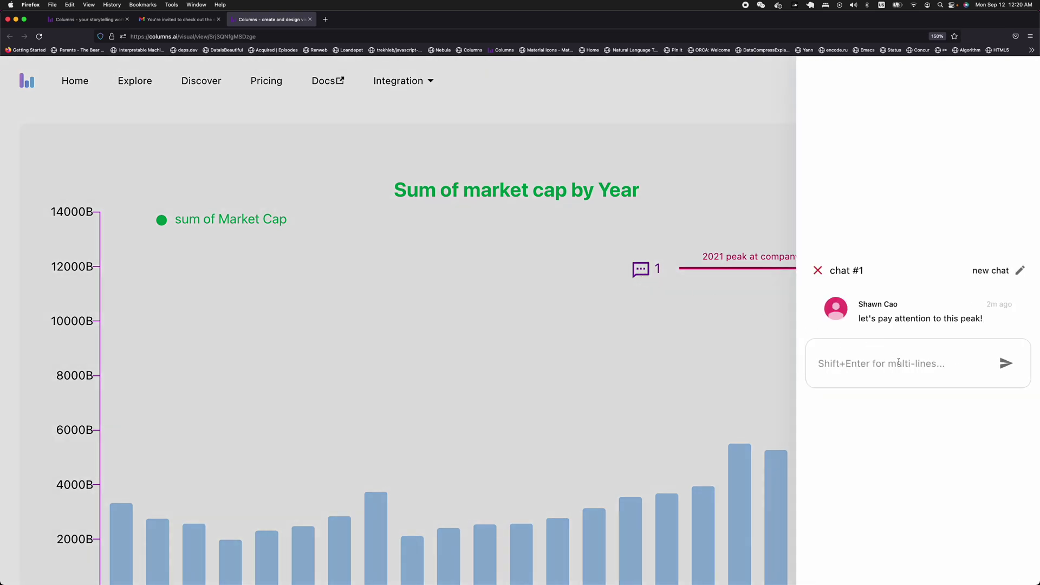
click(838, 367)
text(Yeah, big crash ahead in 2022)
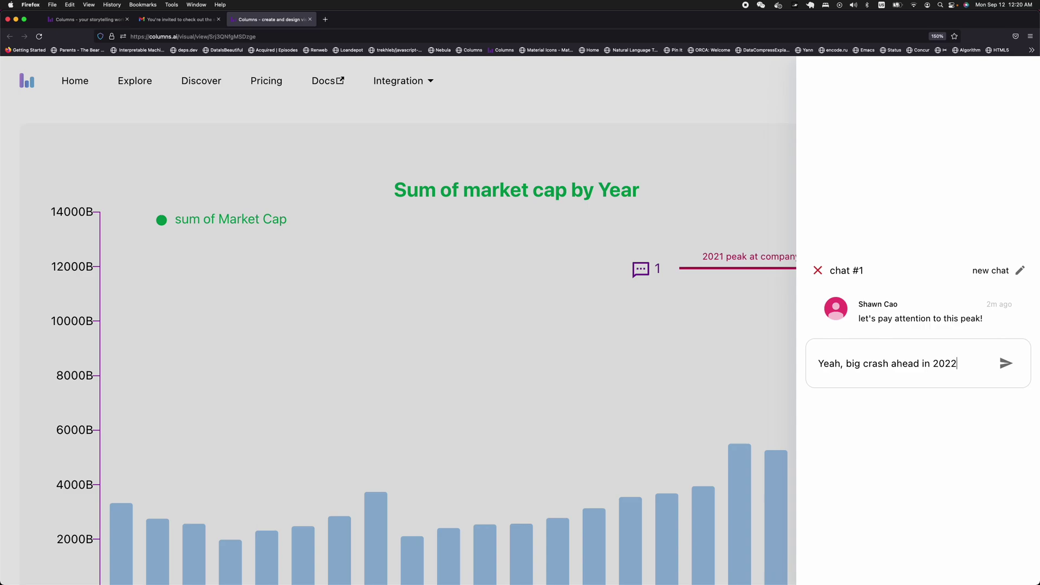
text(!)
key(Return)
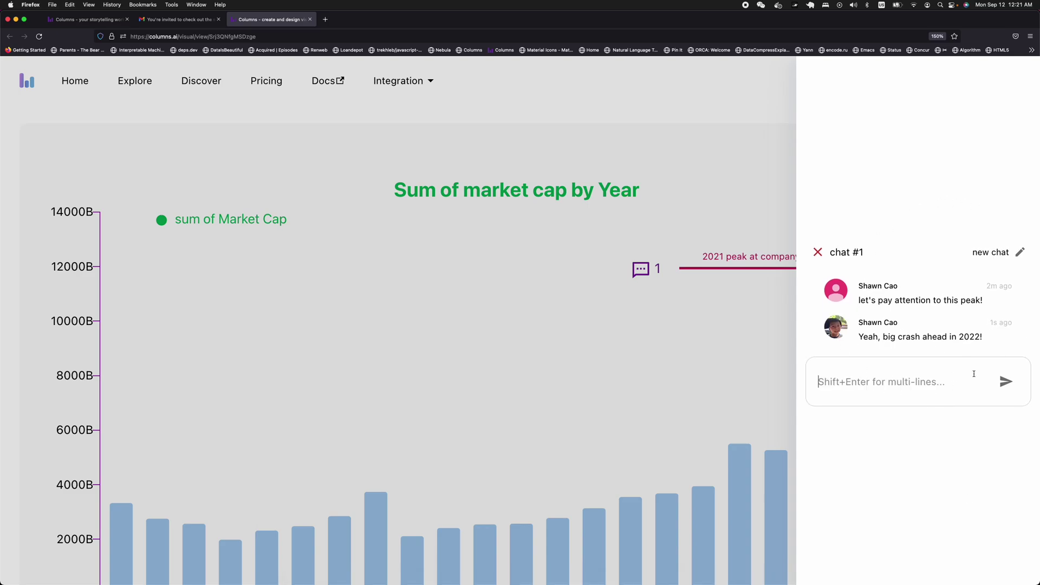
click(819, 255)
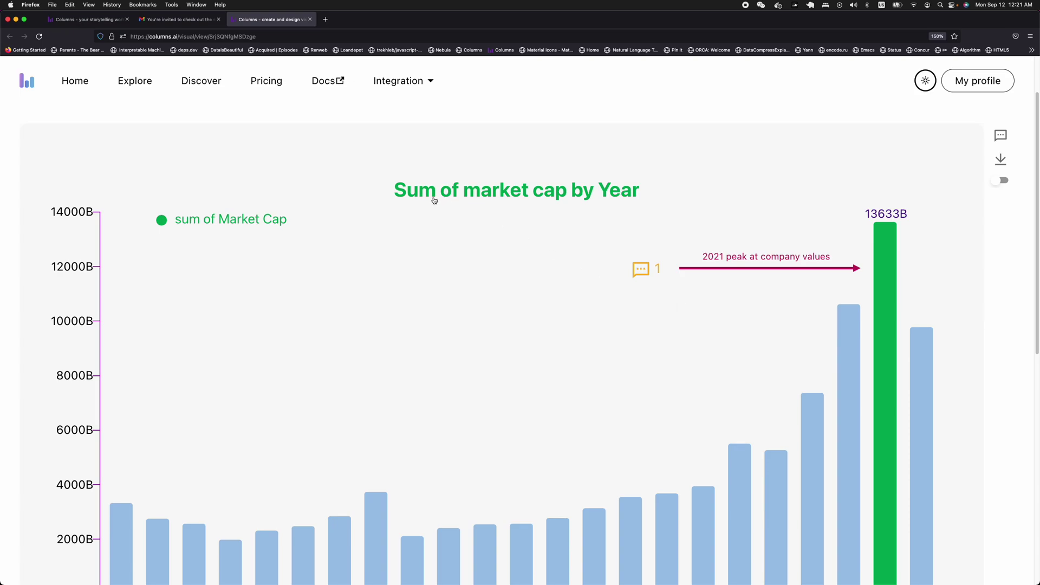
- Switch back to Chrome's 'Columns - your storytelling workspace' window
click(195, 5)
click(285, 168)
key(super+Tab)
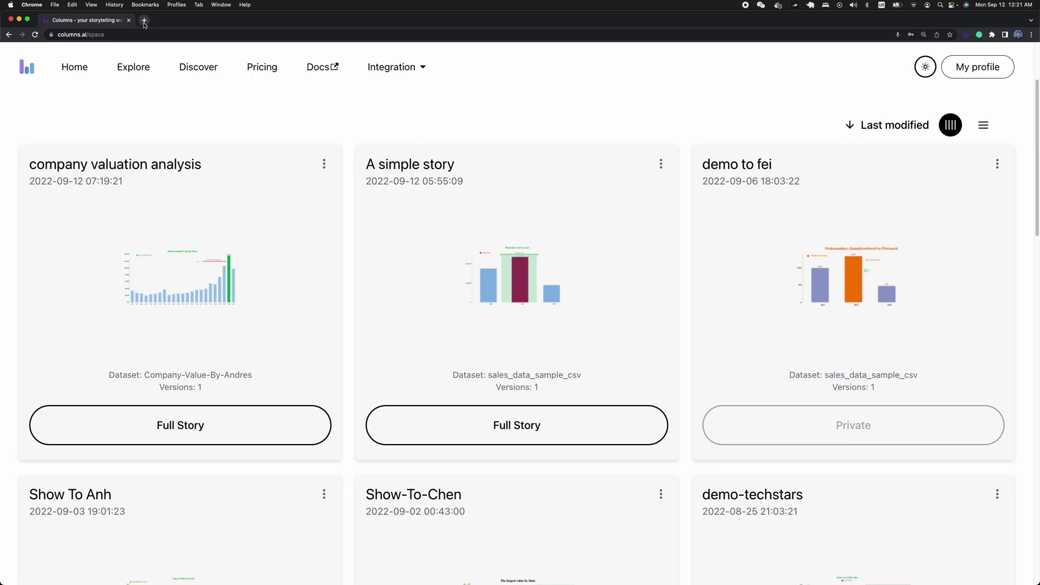
click(221, 4)
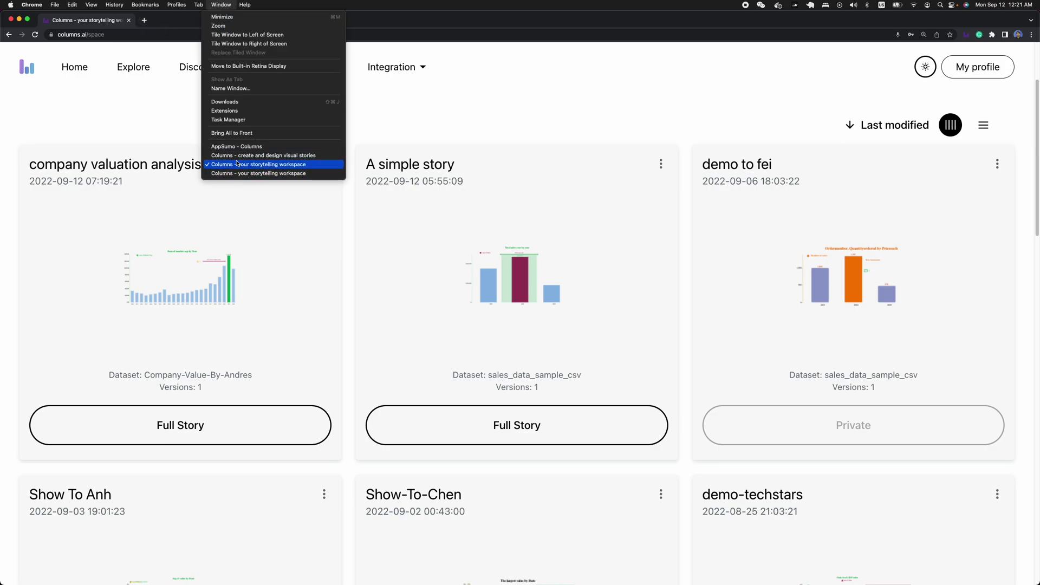
click(263, 155)
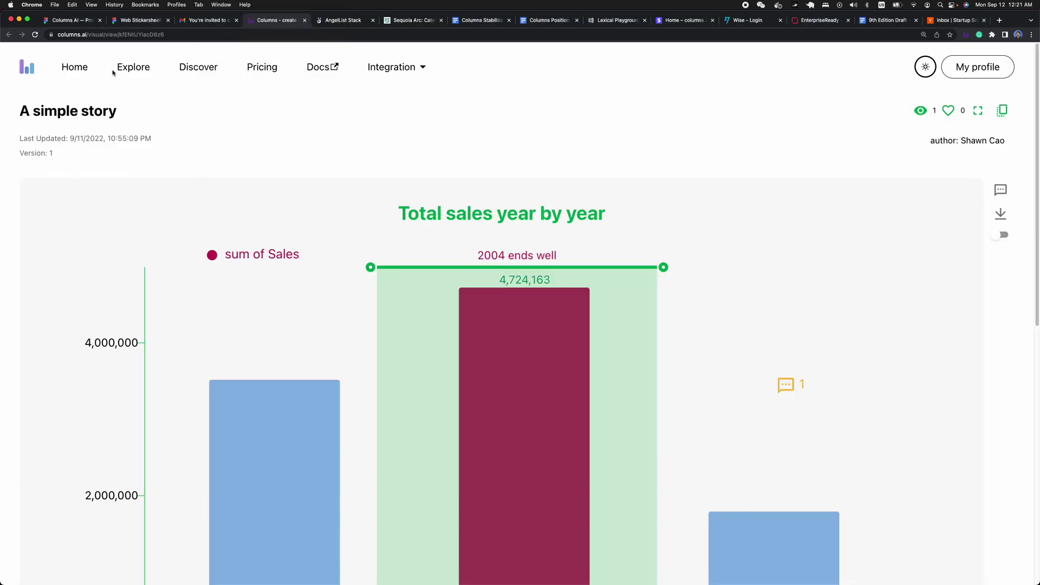
click(60, 20)
click(221, 5)
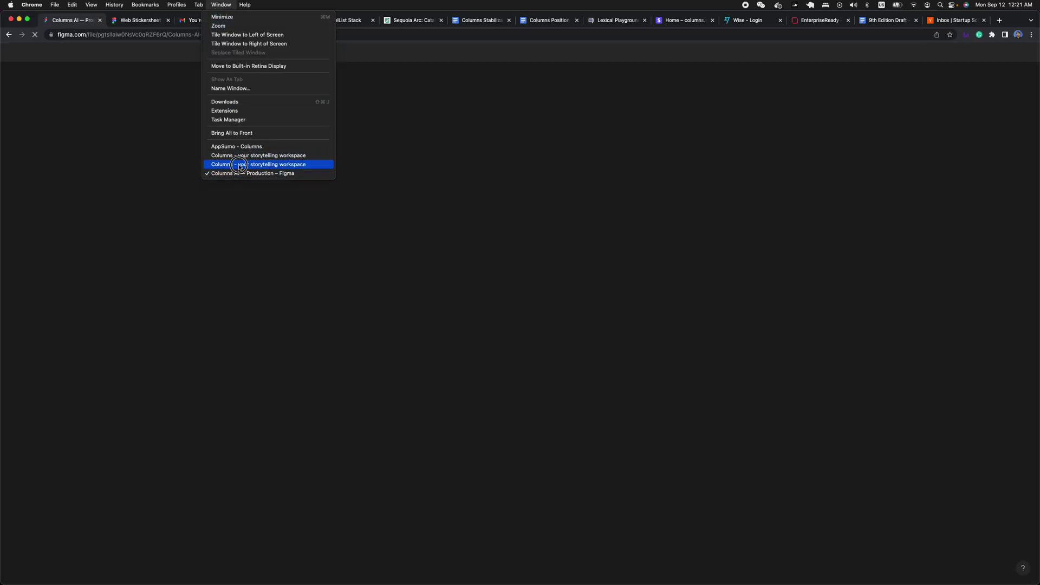
click(258, 164)
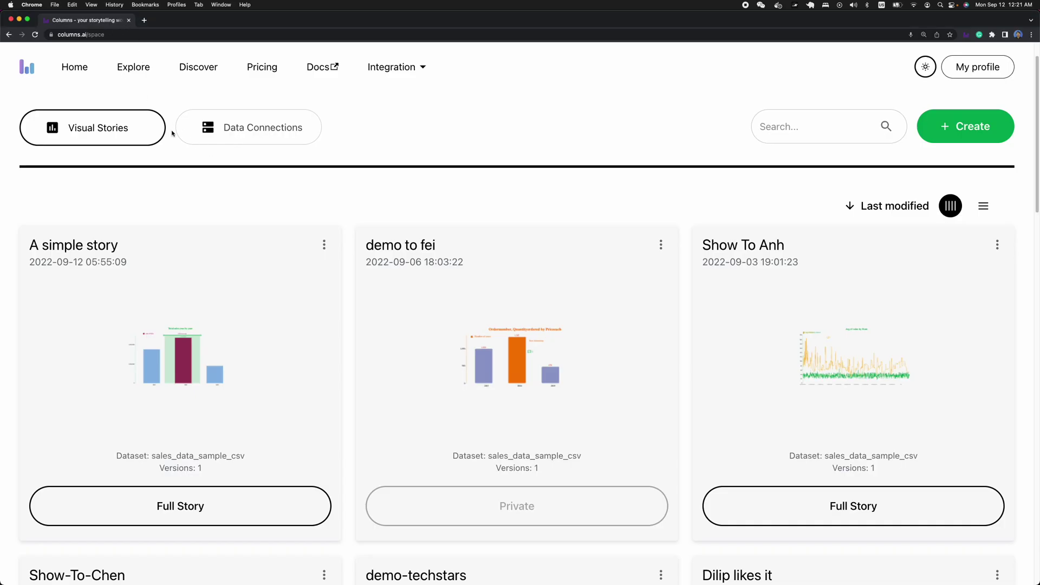
click(222, 5)
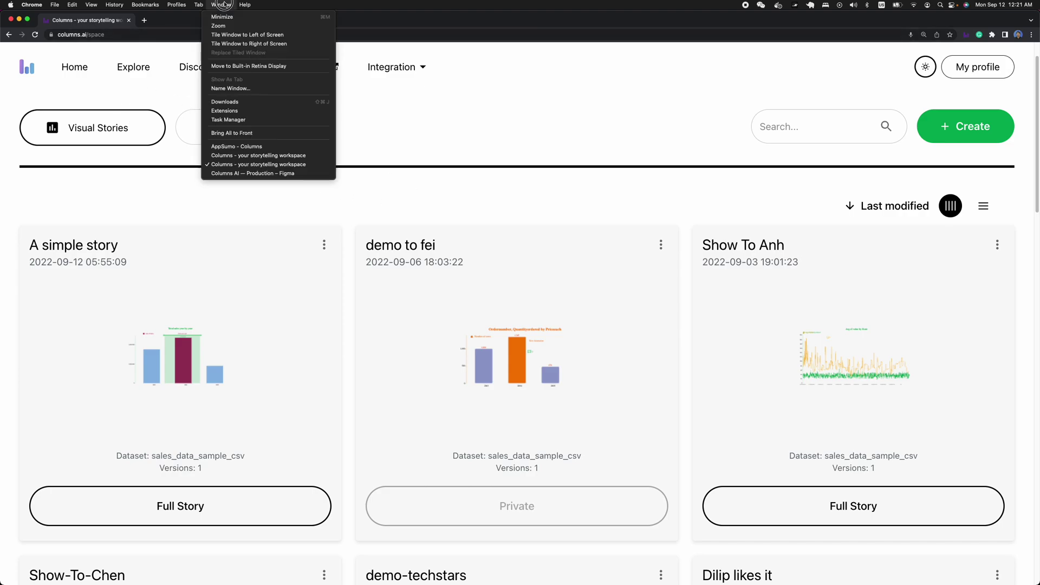
click(177, 202)
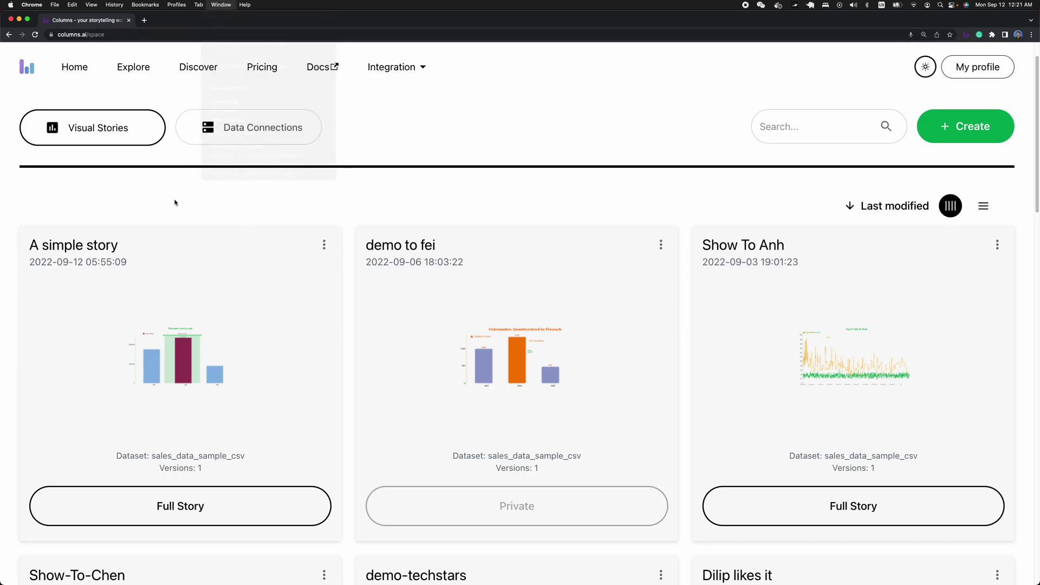
click(221, 4)
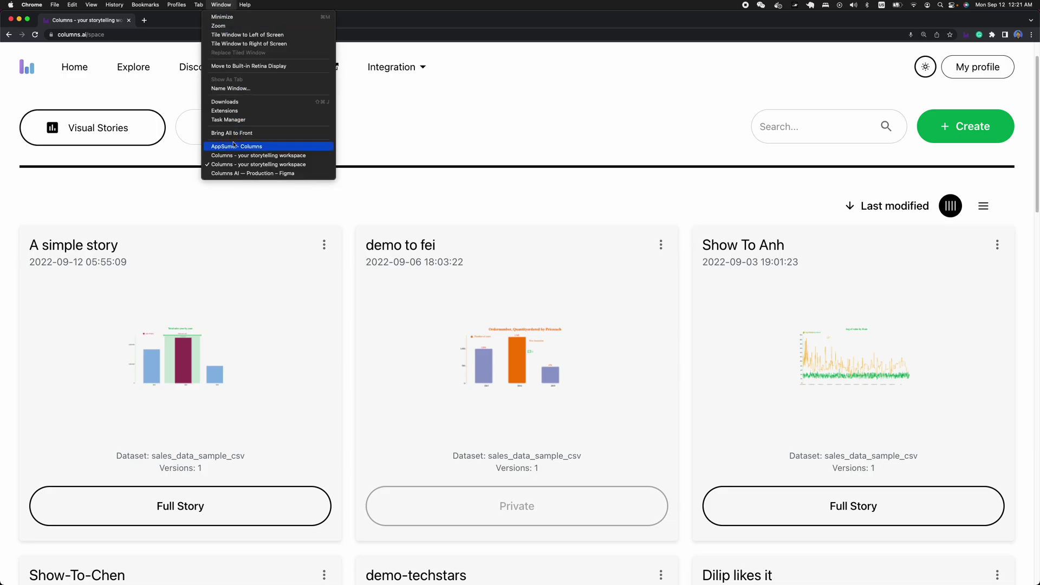
click(234, 173)
click(222, 5)
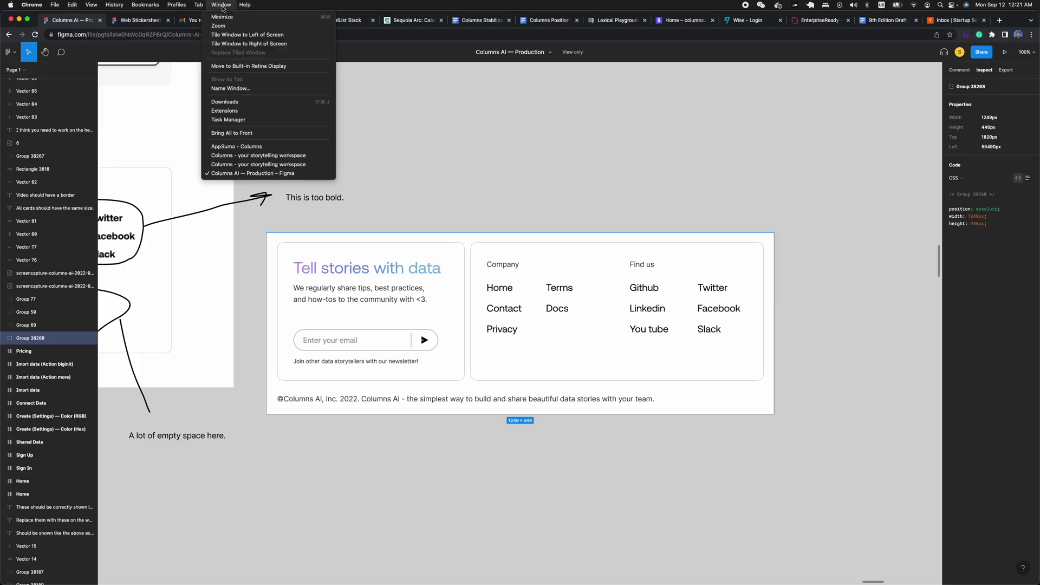
click(237, 158)
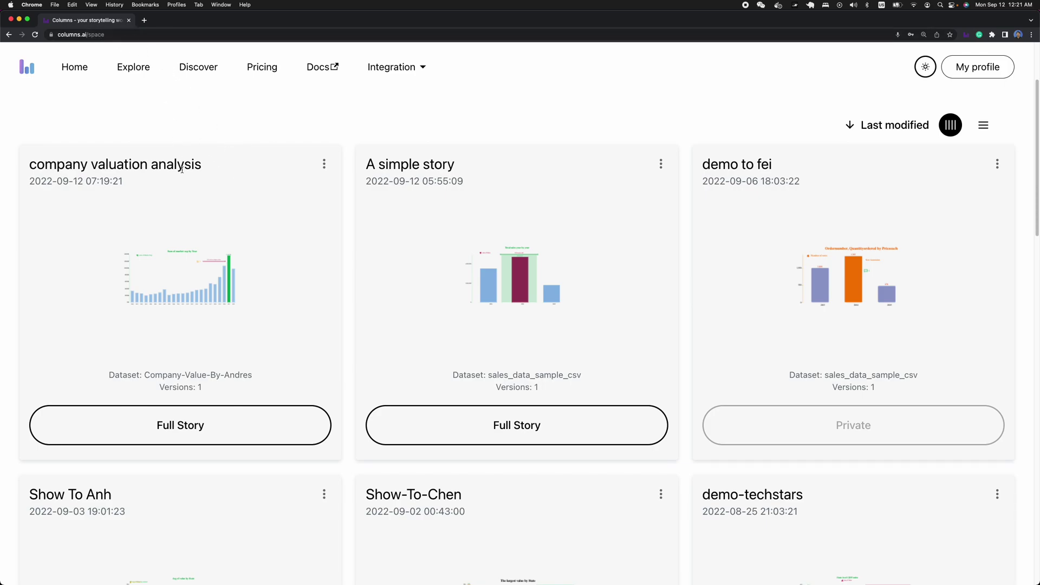
- Open the full company valuation analysis story and check chat #1 for the 2022 crash reply
click(184, 431)
click(647, 327)
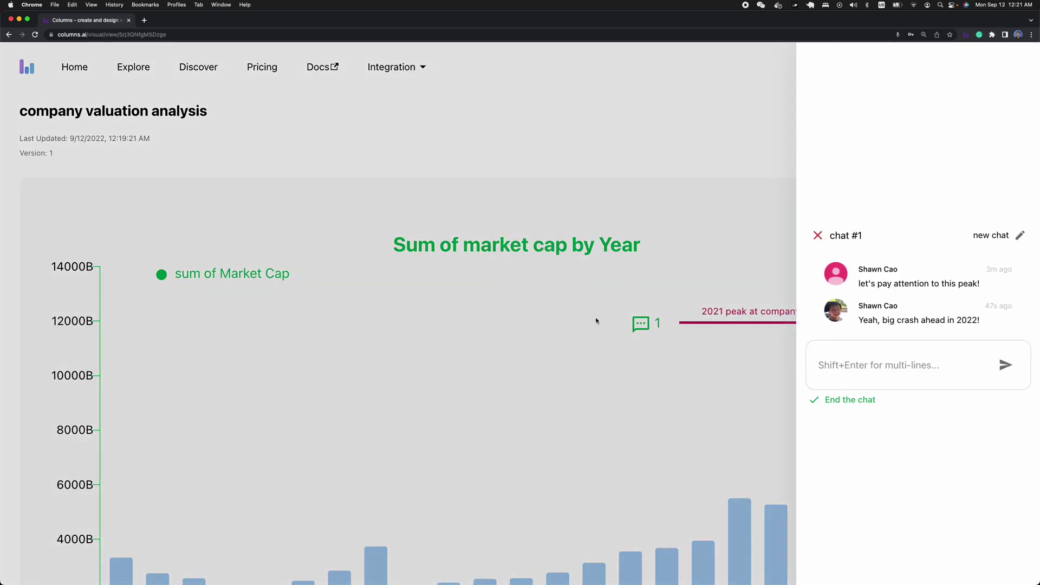
click(819, 236)
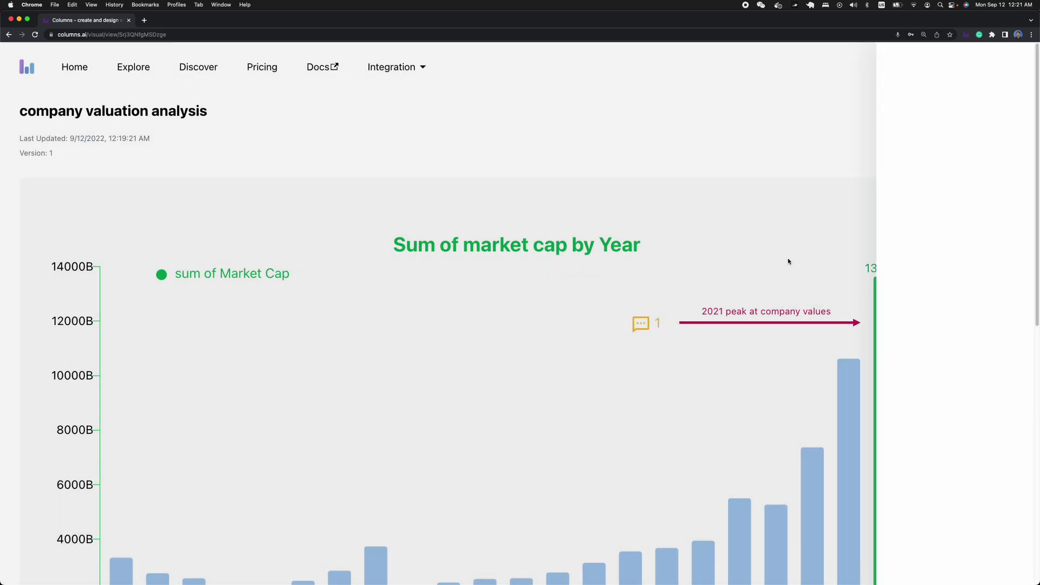